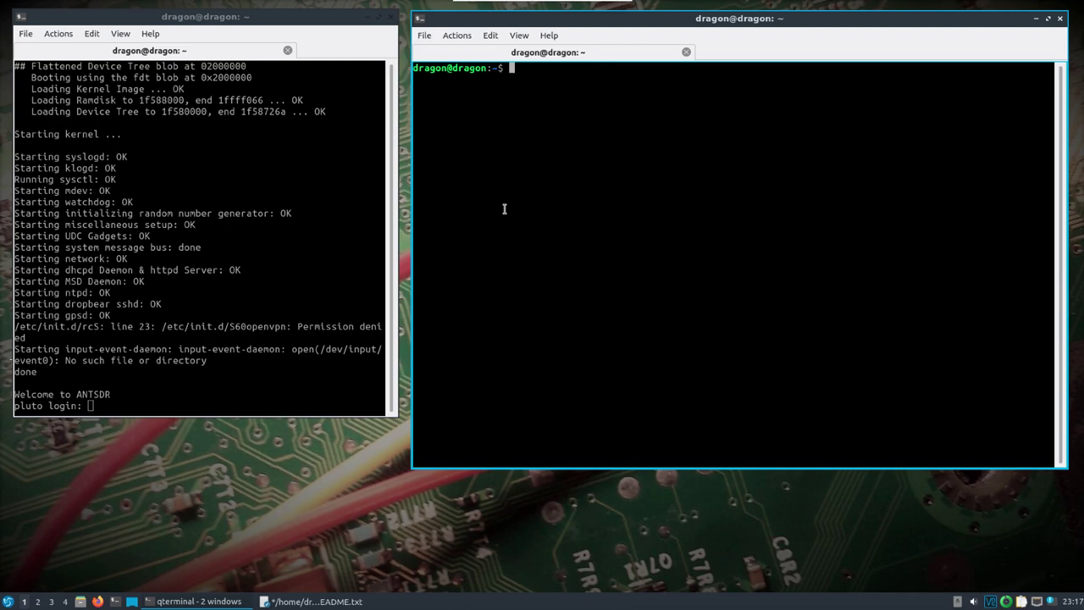
Change to /usr/src/SDR4space and list its contents, including SDR4space-lite.AppImage.
type("cd /usr/src/SDR")
key("Tab")
key("Return")
type("ls")
key("Return")
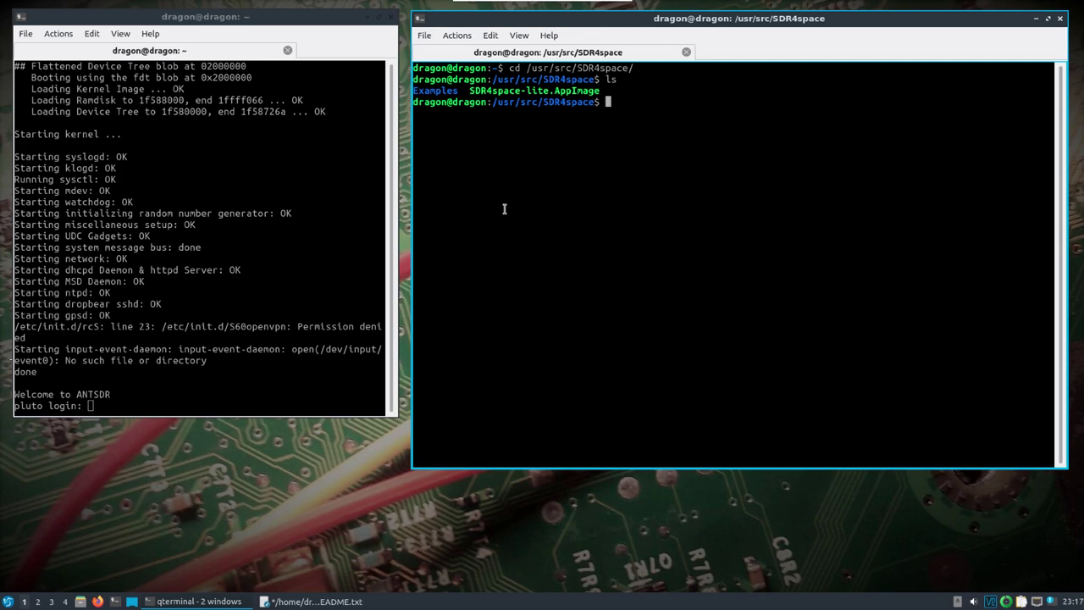
left_click_drag(471, 91, 608, 90)
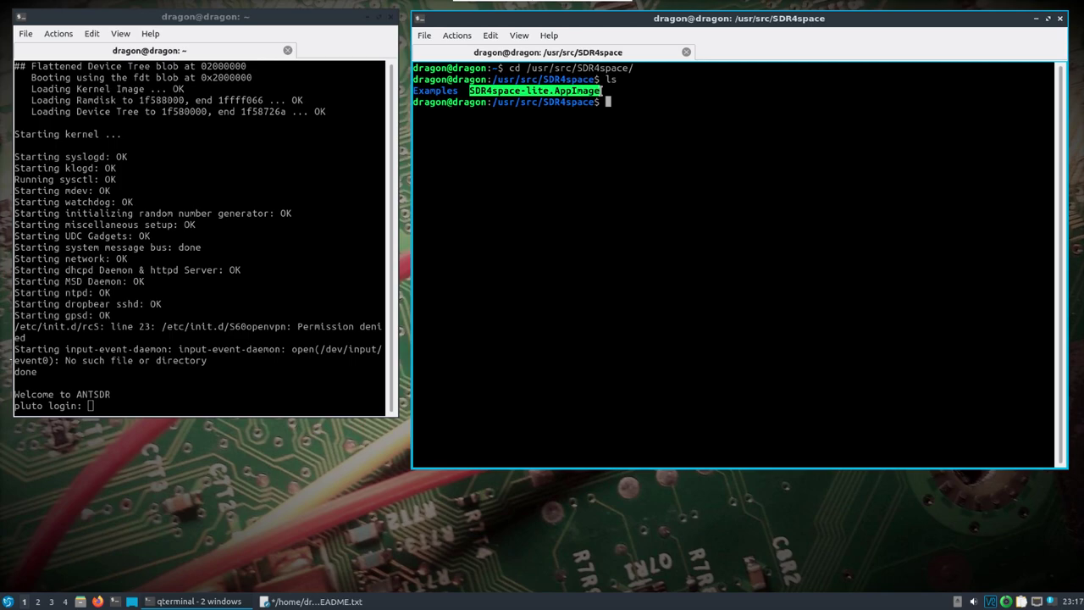
Descend into Examples/RX/spectrum/1_wide_spectrum using Tab completion.
type("cd Ex")
key("Tab")
key("Tab")
key("Tab")
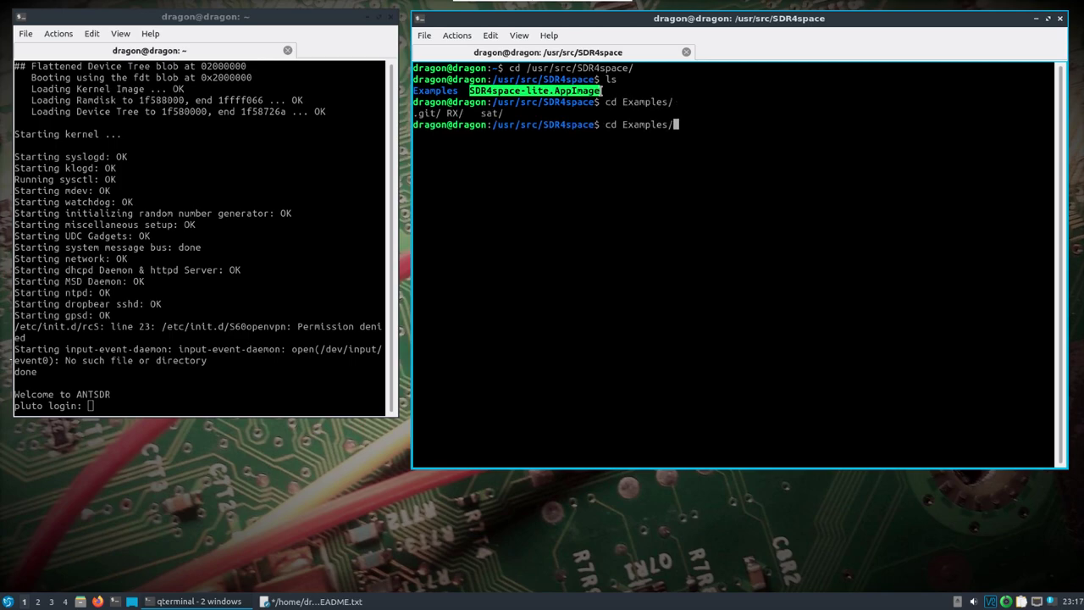
type("R")
key("Tab")
key("Tab")
key("Tab")
type("sp")
key("Tab")
key("Tab")
key("Tab")
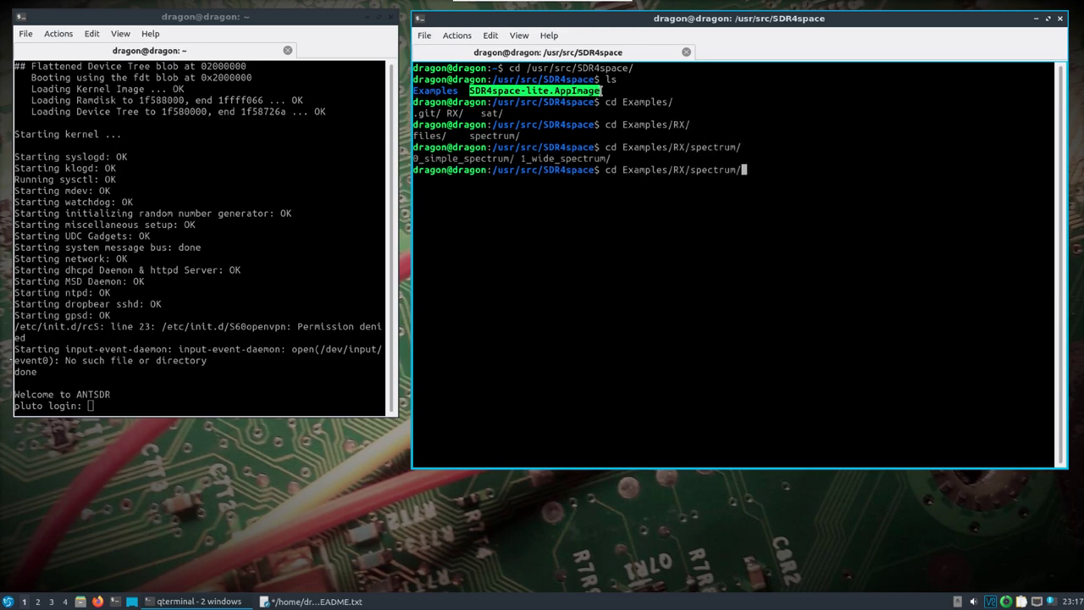
type("1")
key("Tab")
key("Return")
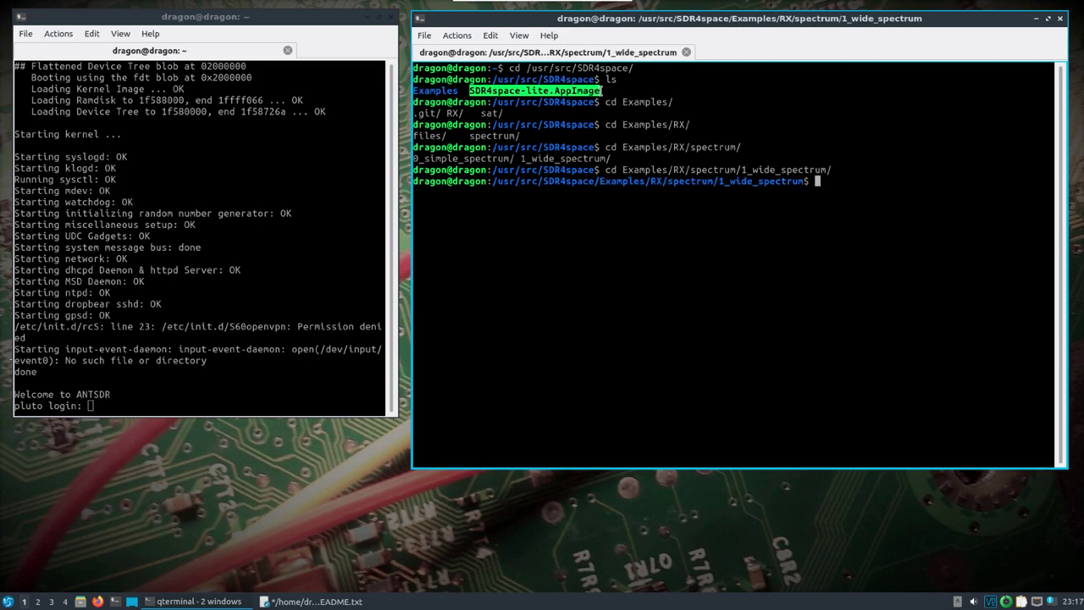
List the folder and type sudo ln -s linking /usr/src/SDR4space/SDR4space-lite.AppImage here.
type("ls")
key("Return")
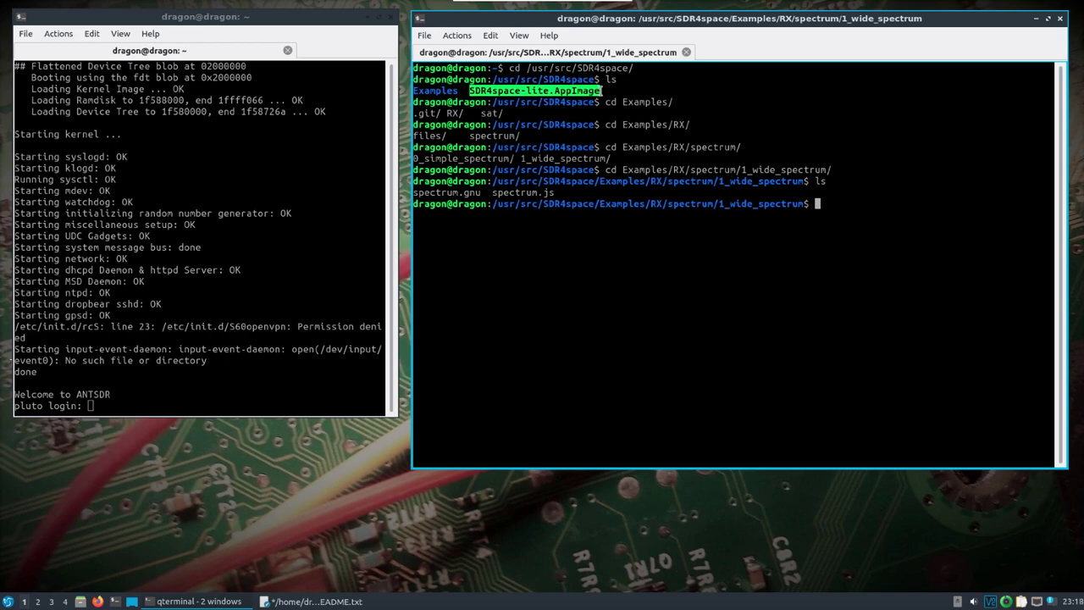
type("sudo ln -s /usr/src/SD")
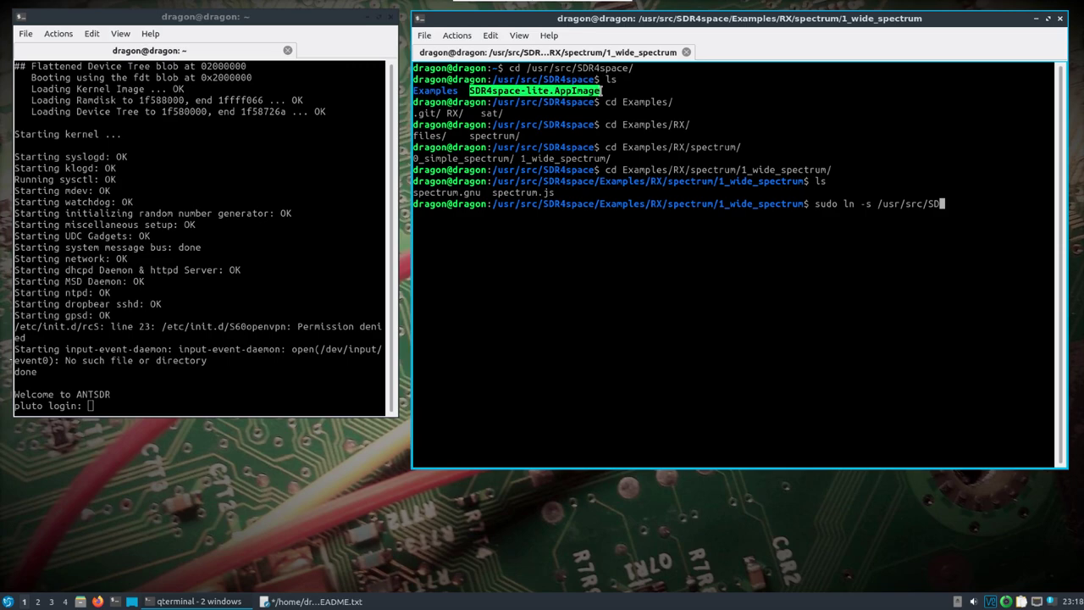
type("R4")
key("Tab")
type("S")
key("Tab")
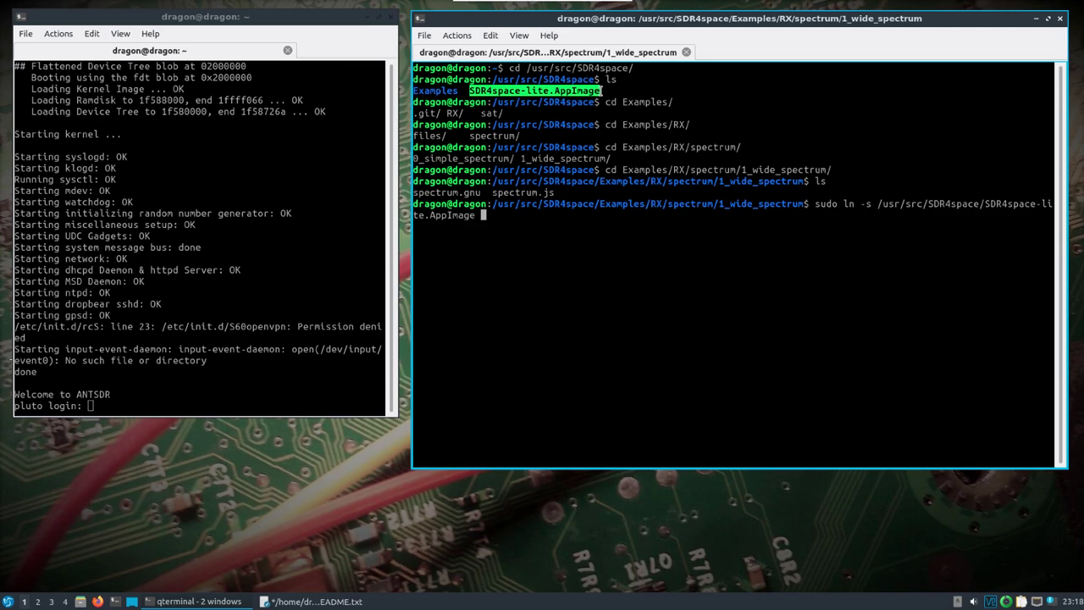
type("SDR4space/SDR4space-lite.AppImage")
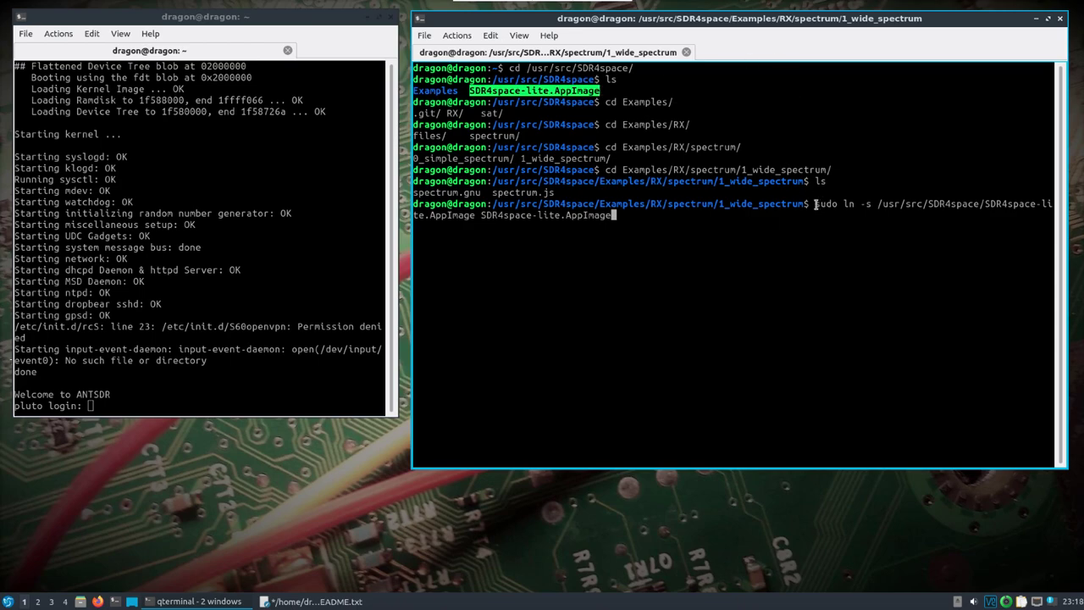
left_click_drag(815, 204, 476, 219)
left_click(550, 229)
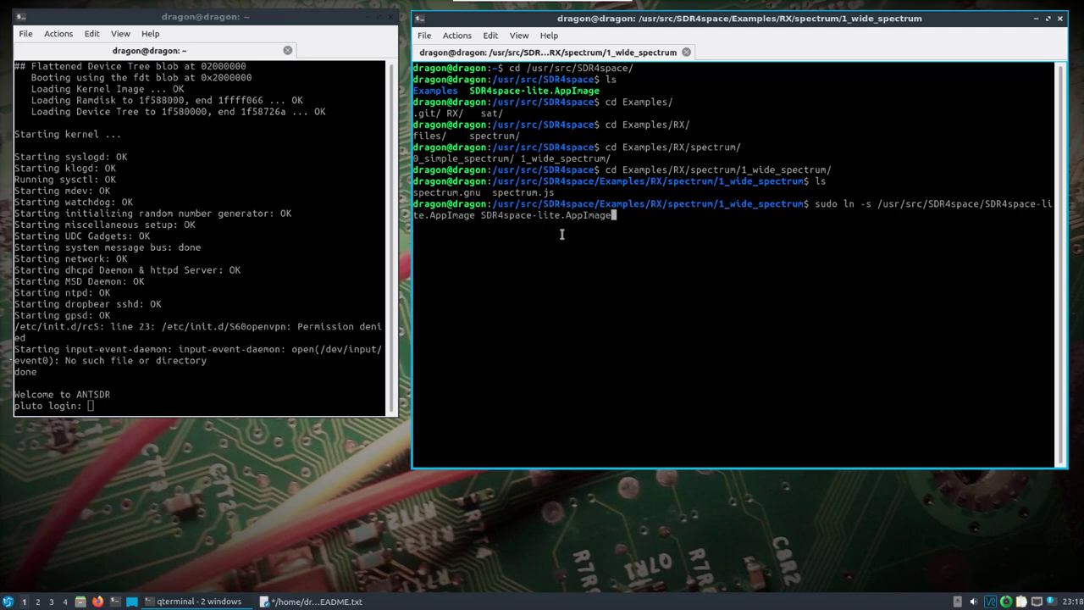
Run the link command with the administrator password and list the folder again.
key("Return")
key("Return")
type("ls")
key("Return")
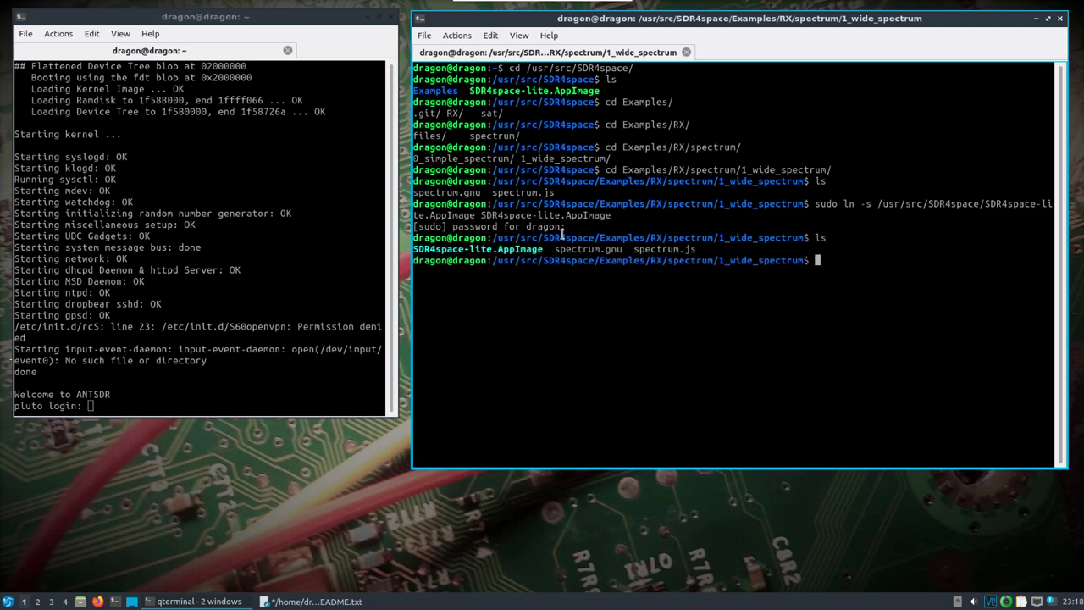
type("sudo nano sp")
Open spectrum.js in nano with sudo and move to the makeDevice driver query.
key("Tab")
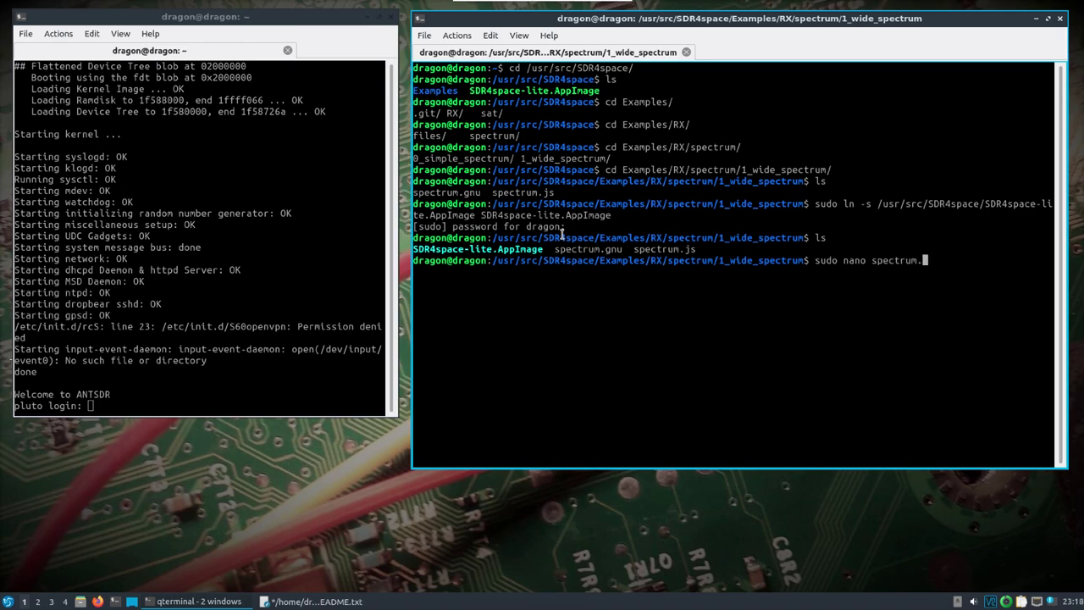
type("js")
key("Return")
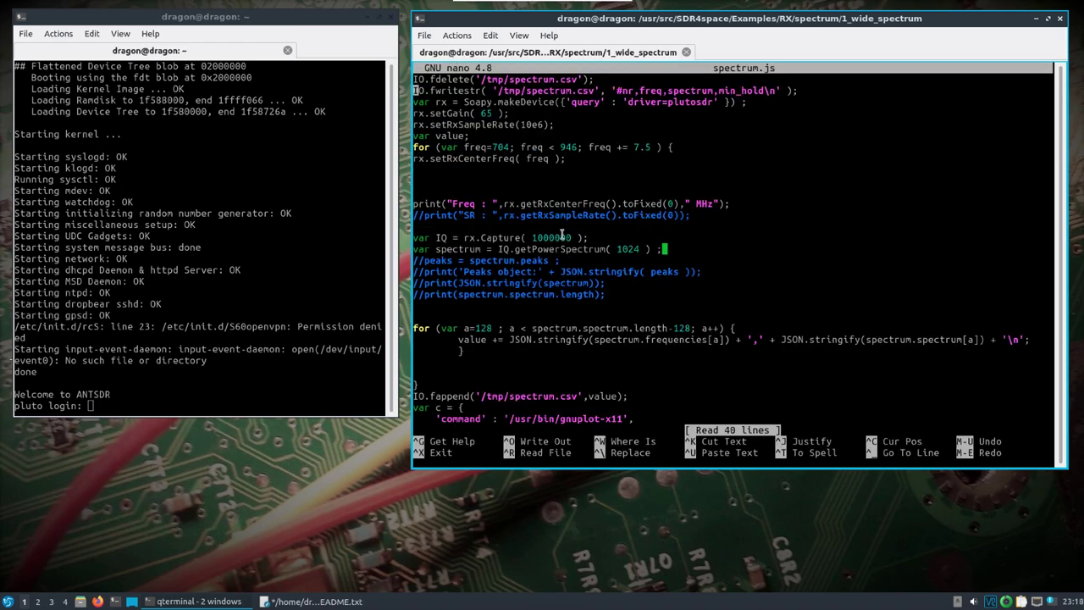
key("Down")
key("Right")
key("Right")
key("Right")
key("Right")
key("Right")
key("Right")
key("Right")
key("Right")
key("Right")
key("Right")
key("Right")
key("Right")
key("Right")
key("Right")
key("Right")
key("Right")
key("Right")
key("Right")
key("Right")
key("Right")
key("Right")
key("Right")
key("Right")
key("Right")
key("Right")
key("Right")
key("Right")
key("Right")
key("Right")
key("Right")
key("Right")
key("Right")
key("Right")
key("Right")
key("Right")
key("Right")
key("Right")
key("Right")
key("Right")
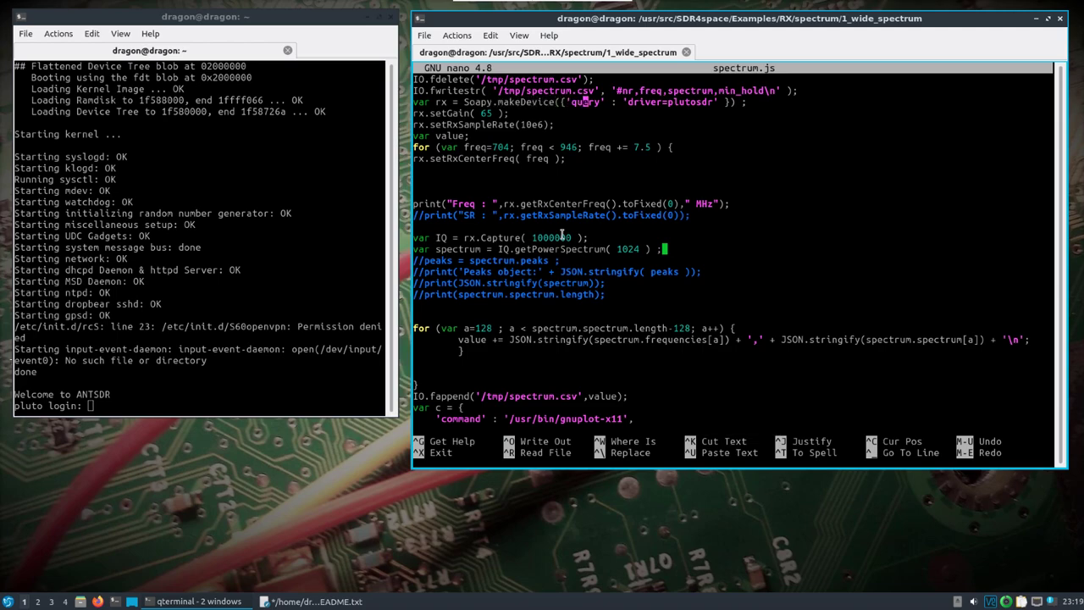
key("Right")
key("Right")
key("Right")
key("Right")
key("Right")
key("Right")
key("Right")
key("Right")
key("Right")
key("Right")
key("Right")
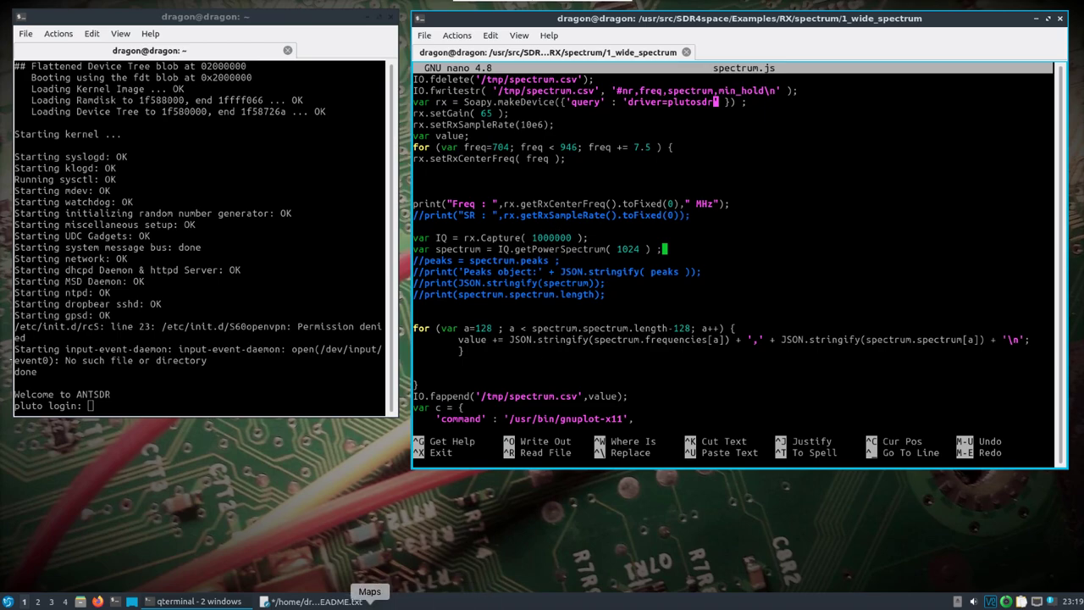
Copy the device=plutosdr, soapy=0, uri=ip:192.168.0.118 settings from README.txt and paste them after driver=plutosdr.
left_click(317, 602)
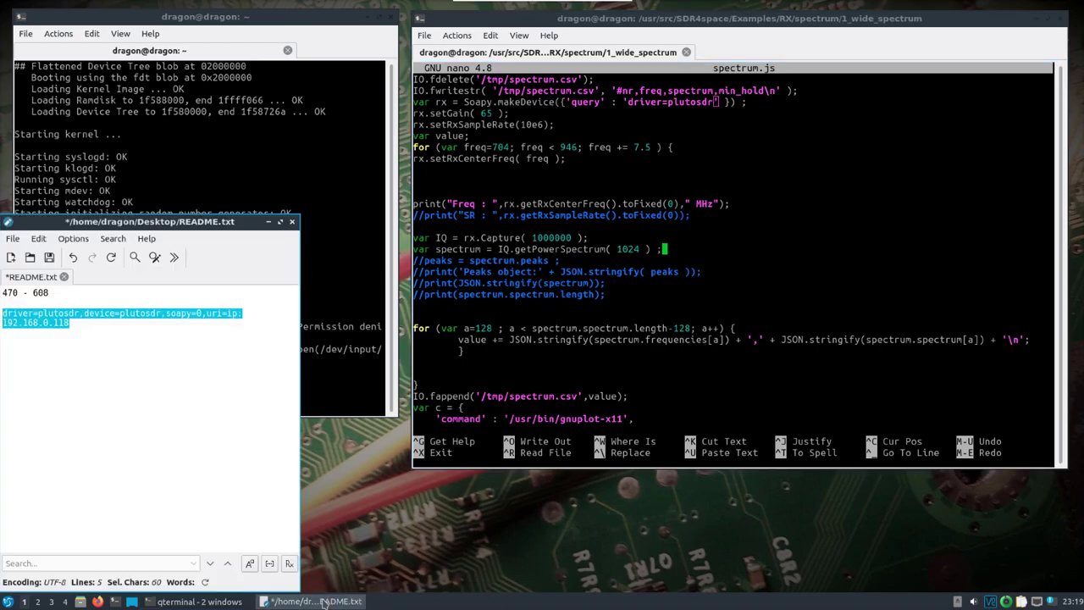
left_click(53, 323)
mouse_move(82, 313)
left_mouse_down()
mouse_move(91, 322)
mouse_move(59, 323)
mouse_move(70, 324)
left_mouse_up()
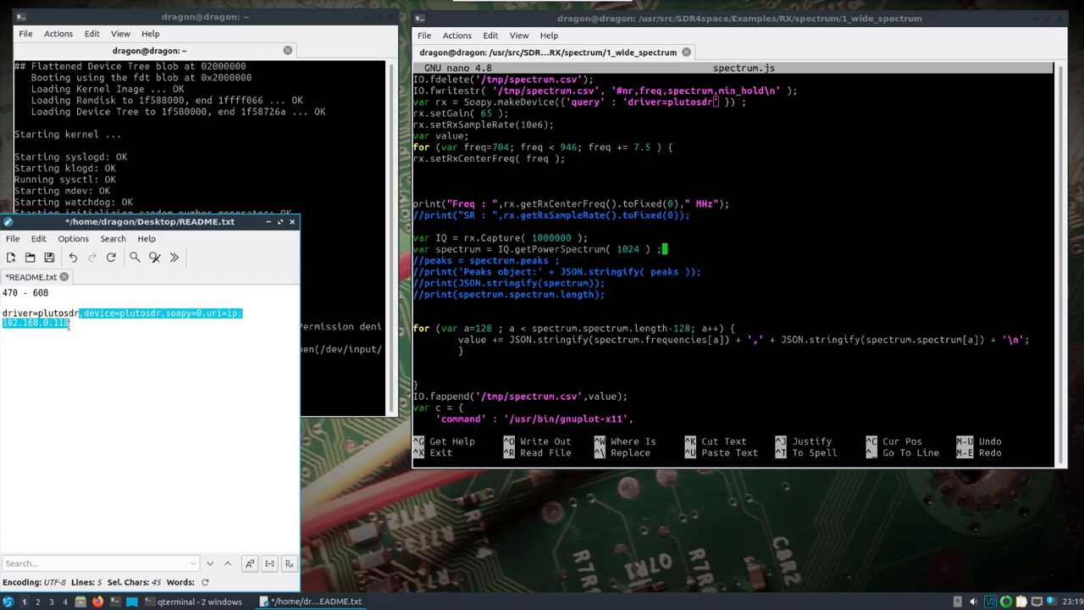
right_click(60, 324)
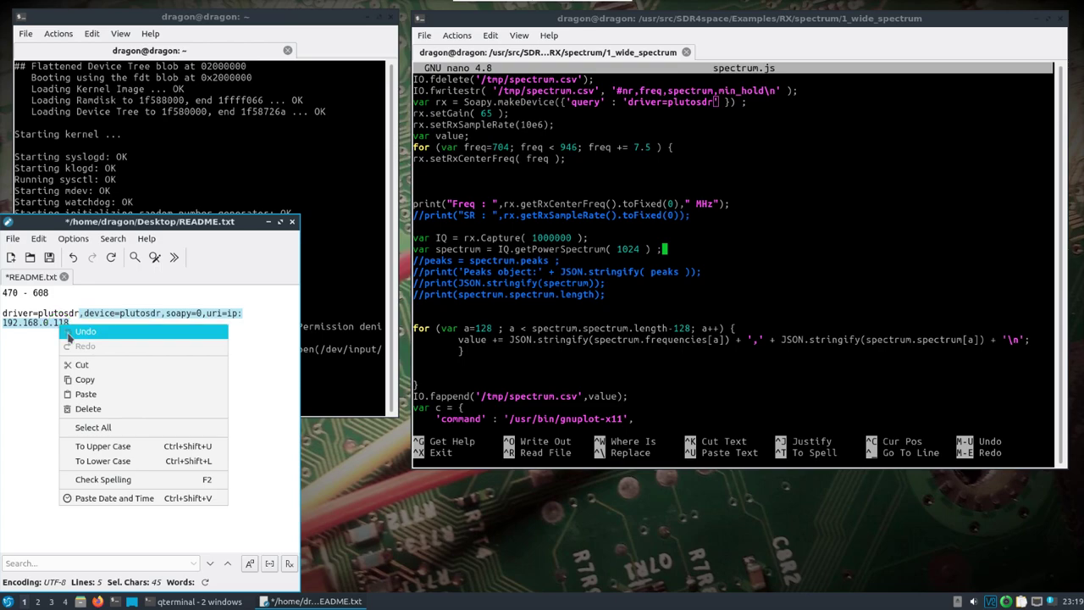
left_click(83, 377)
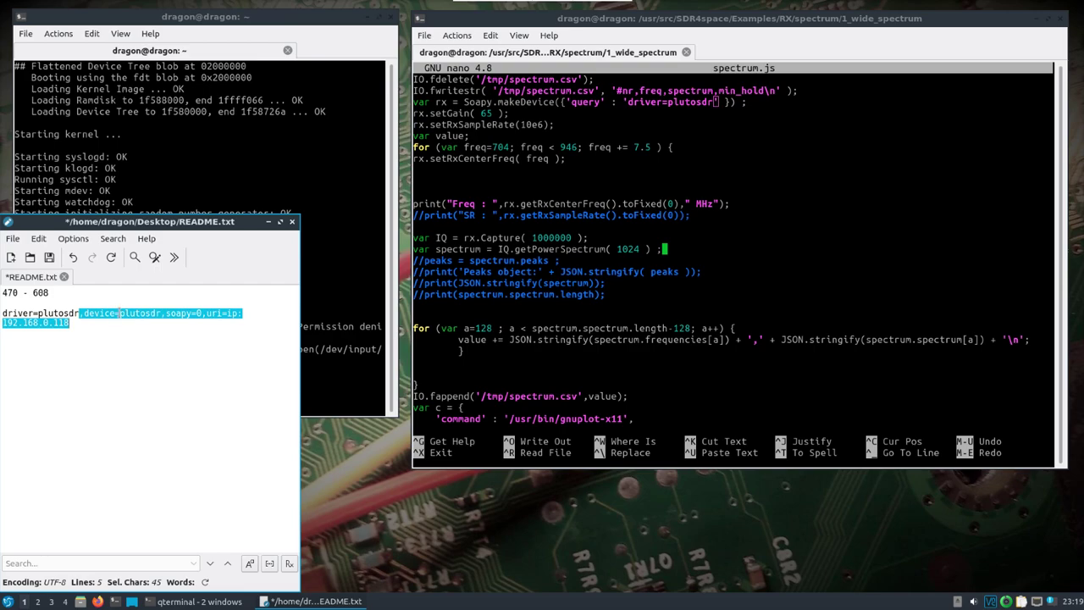
right_click(119, 315)
left_click(150, 368)
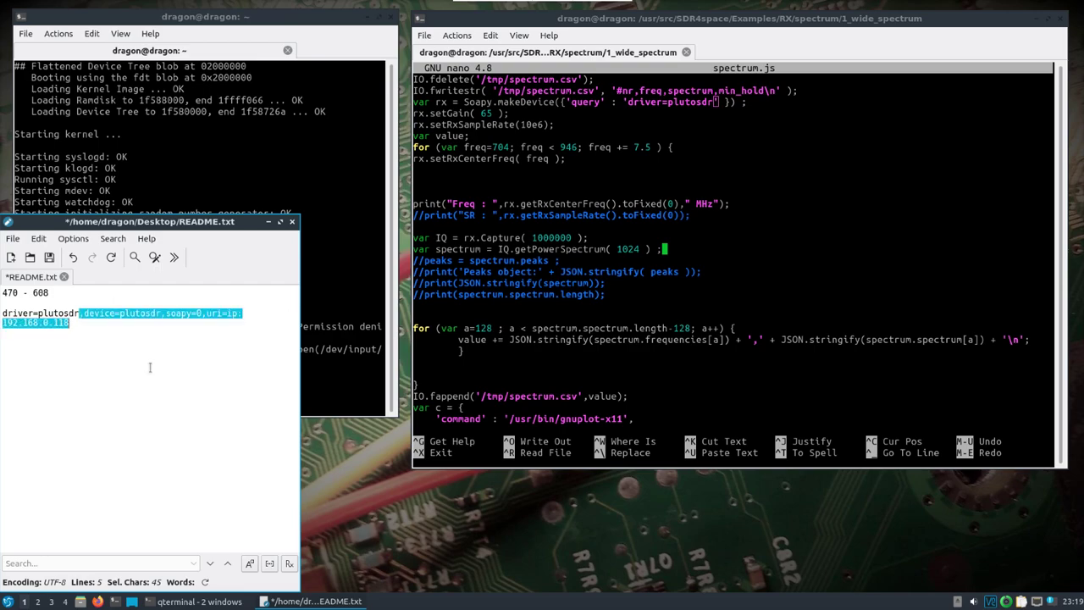
left_click(716, 101)
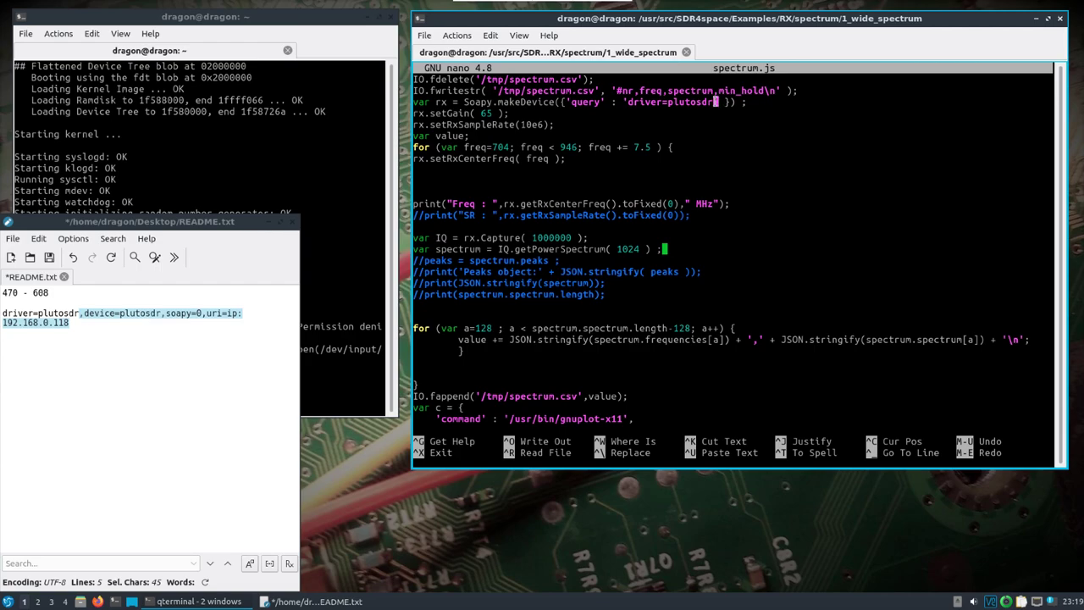
right_click(717, 102)
left_click(752, 138)
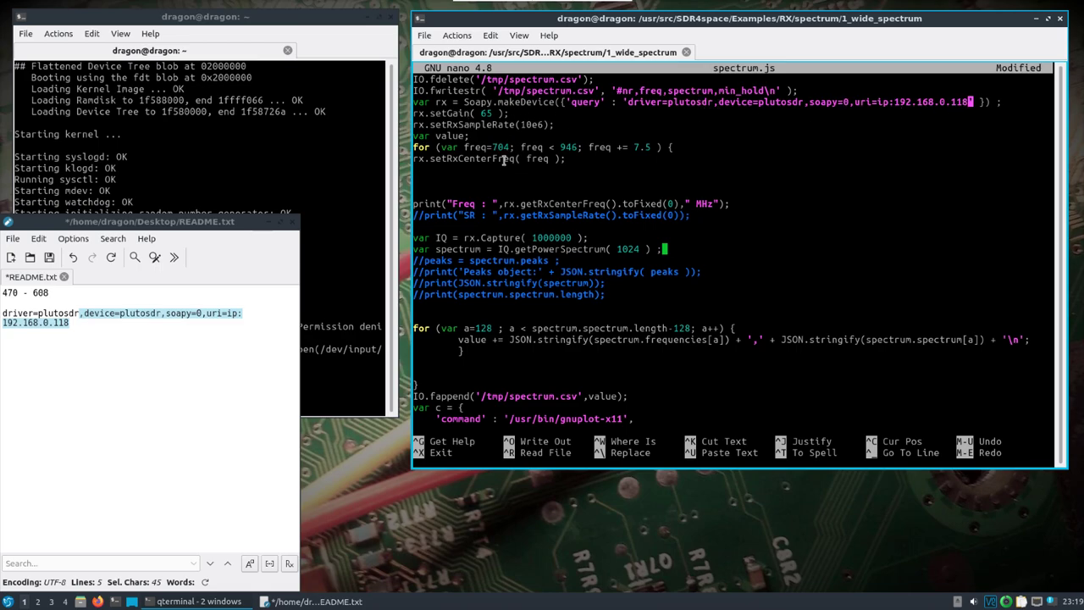
Change the frequency loop to freq=470; freq < 608 and save spectrum.js with Ctrl+O.
key("Down")
key("Down")
key("Down")
key("Down")
key("Left")
key("Left")
key("Left")
key("Left")
key("Left")
key("Left")
key("Left")
key("Left")
key("Left")
key("Left")
key("Left")
key("Left")
key("Left")
key("Left")
key("Left")
key("Left")
key("Left")
key("Left")
key("Left")
key("Left")
key("Left")
key("Left")
key("Left")
key("Left")
key("Left")
key("Left")
key("Left")
key("Left")
key("BackSpace")
key("BackSpace")
key("BackSpace")
type("470")
key("Right")
key("Right")
key("Right")
key("Right")
key("Right")
key("Right")
key("Right")
key("Right")
key("Right")
key("Right")
key("Right")
key("Right")
key("BackSpace")
key("BackSpace")
key("BackSpace")
type("608")
key("ctrl+o")
key("Return")
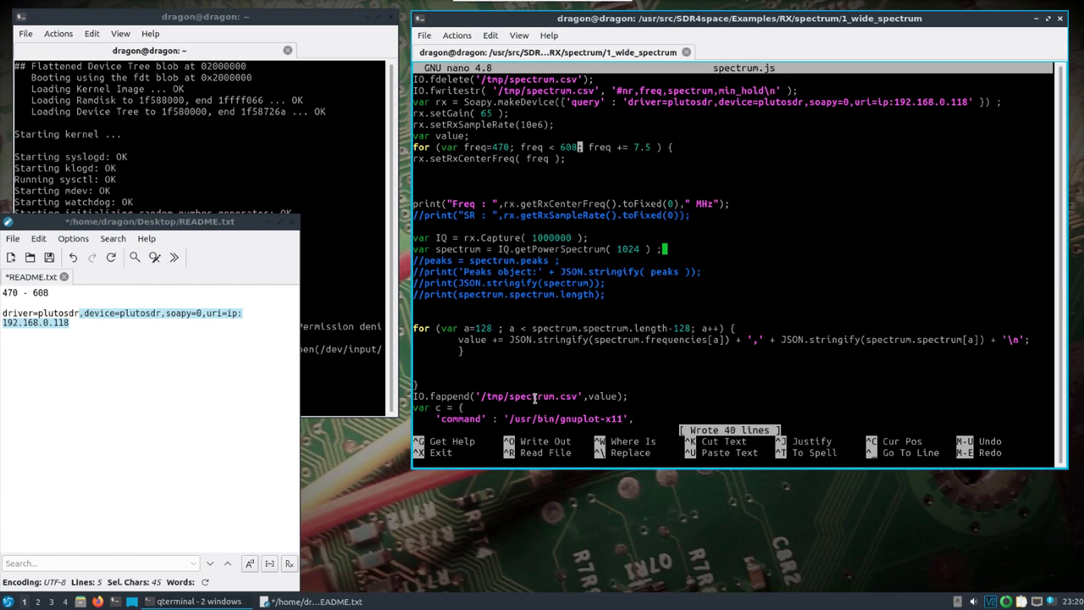
Exit nano, run SoapySDRUtil --find twice after dismissing the removable medium prompt, then list files.
key("ctrl+x")
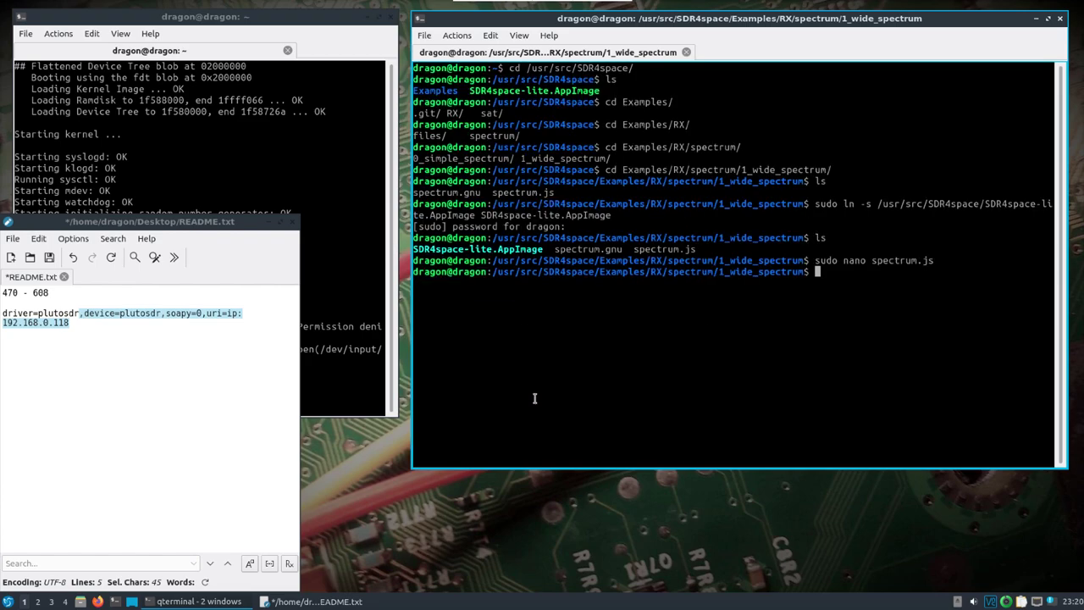
type("SoapySDRUtil --find")
key("Return")
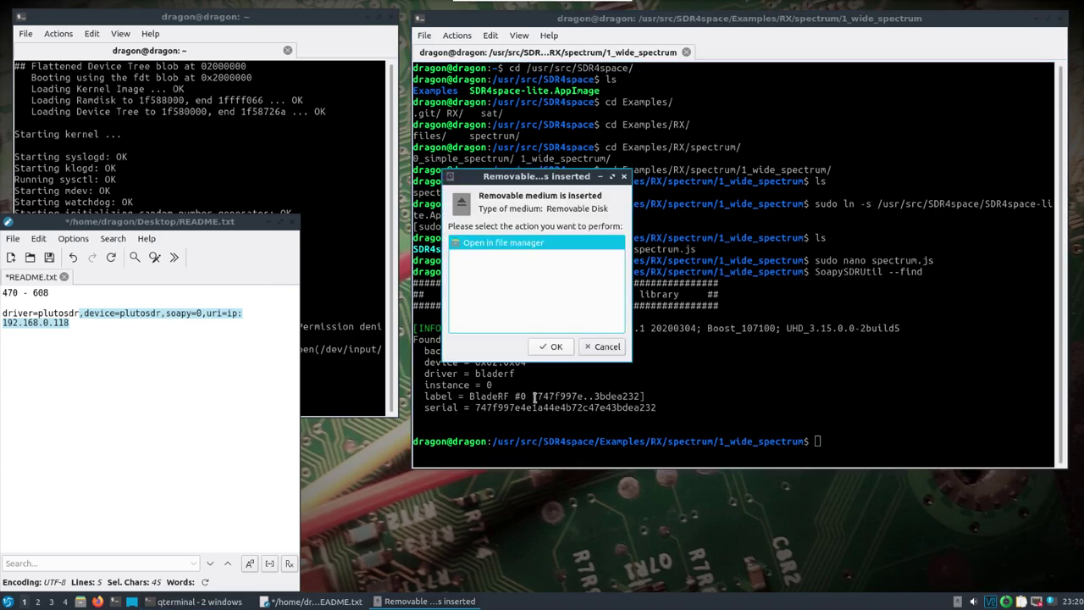
left_click(607, 346)
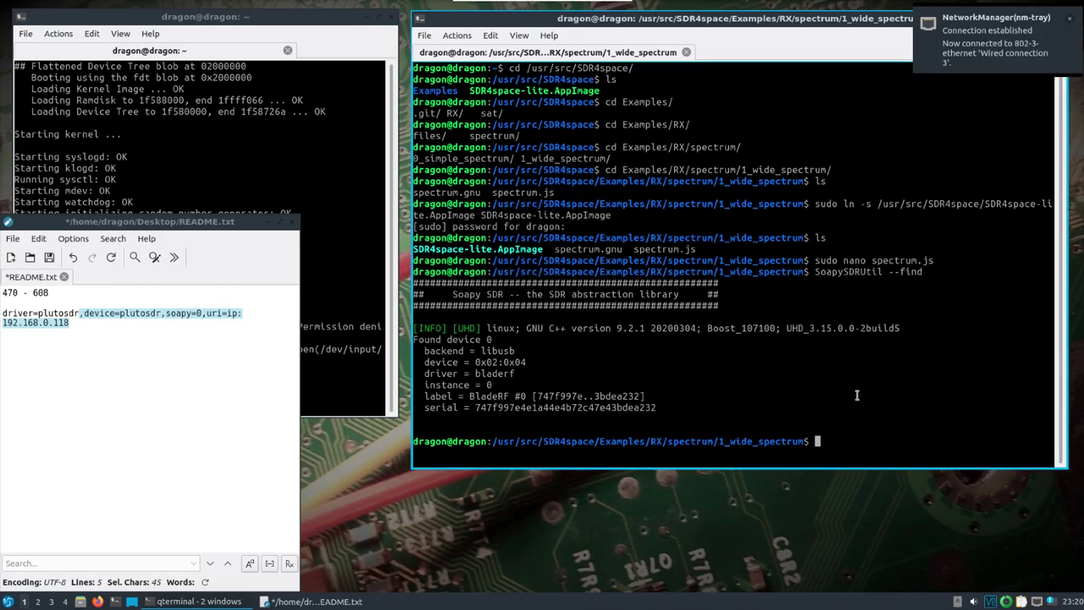
type("SoapySDRUtil --find")
key("Return")
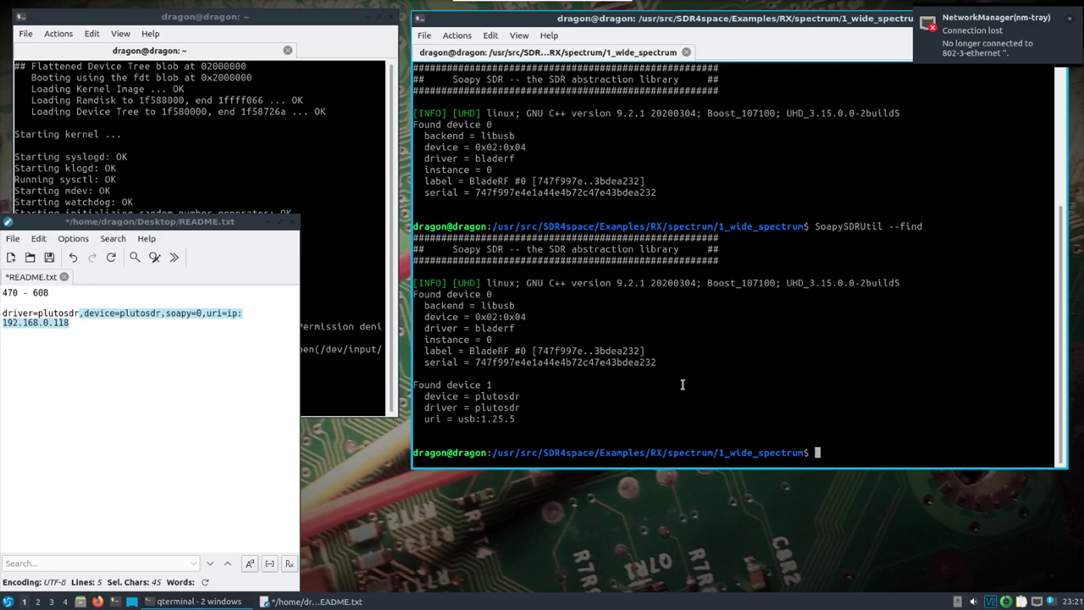
type("ls")
key("Return")
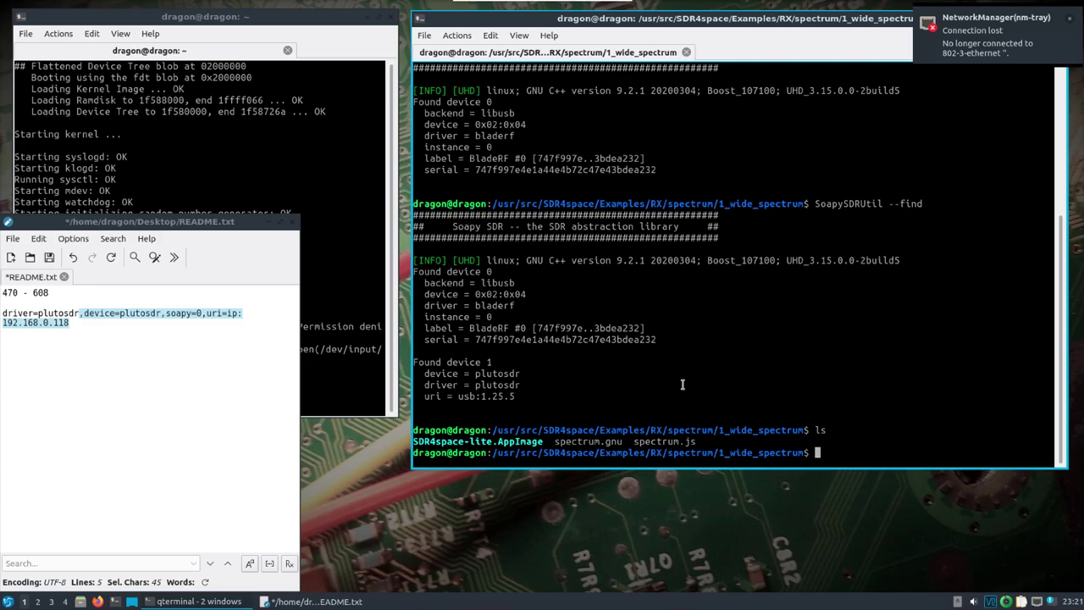
Run ./SDR4space-lite.AppImage -h to show its usage help.
type("./S")
key("Tab")
type("-h")
key("Return")
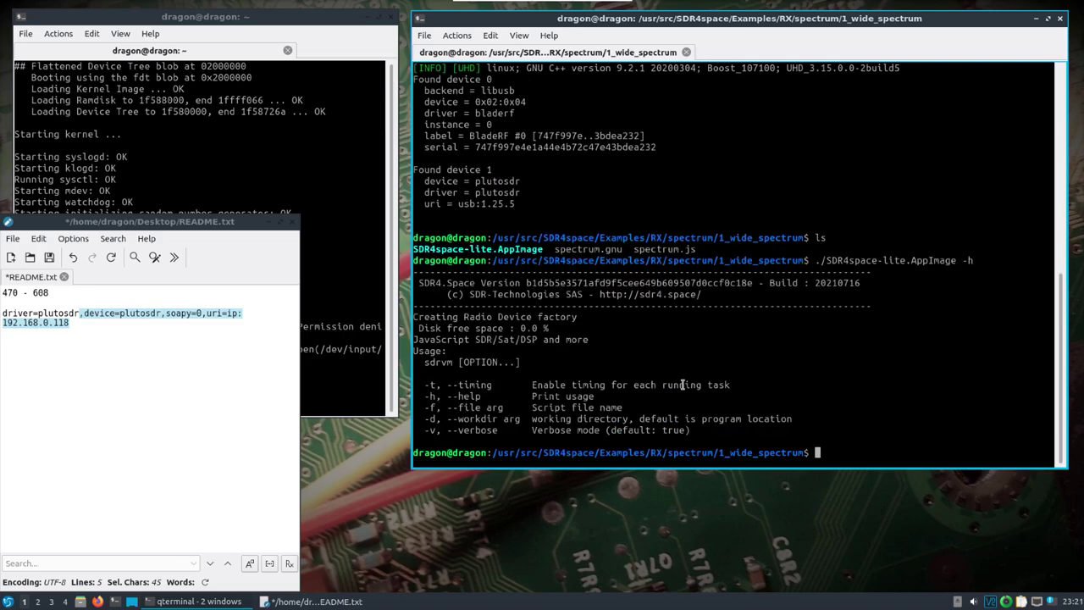
Edit the command to ./SDR4space-lite.AppImage -f spectrum.js and minimize the README notes.
key("Up")
key("BackSpace")
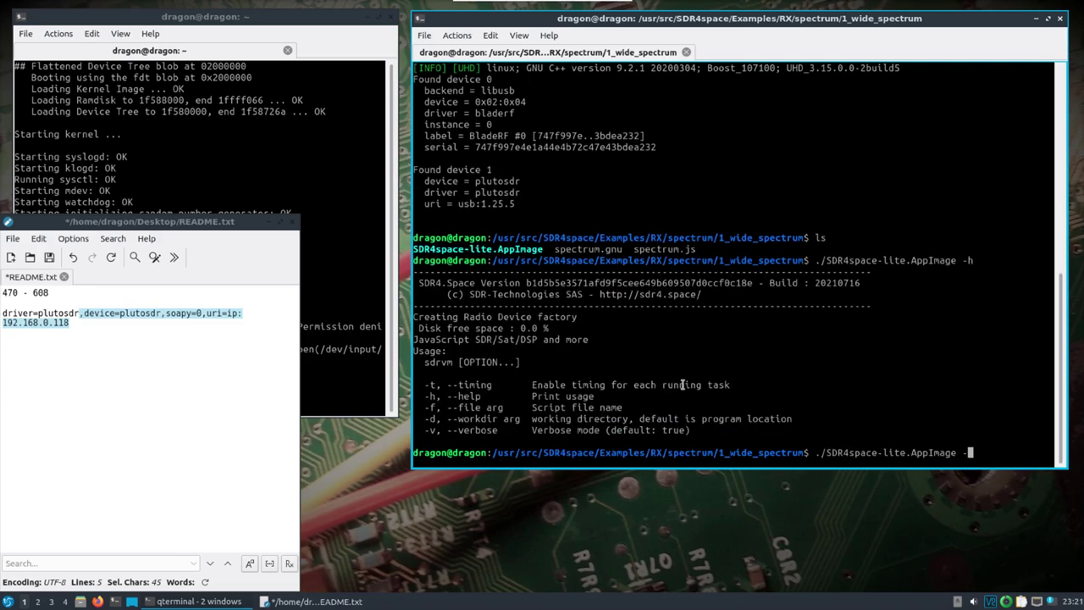
type("f sp")
key("Tab")
type("j")
key("Tab")
left_click(270, 225)
left_click(268, 223)
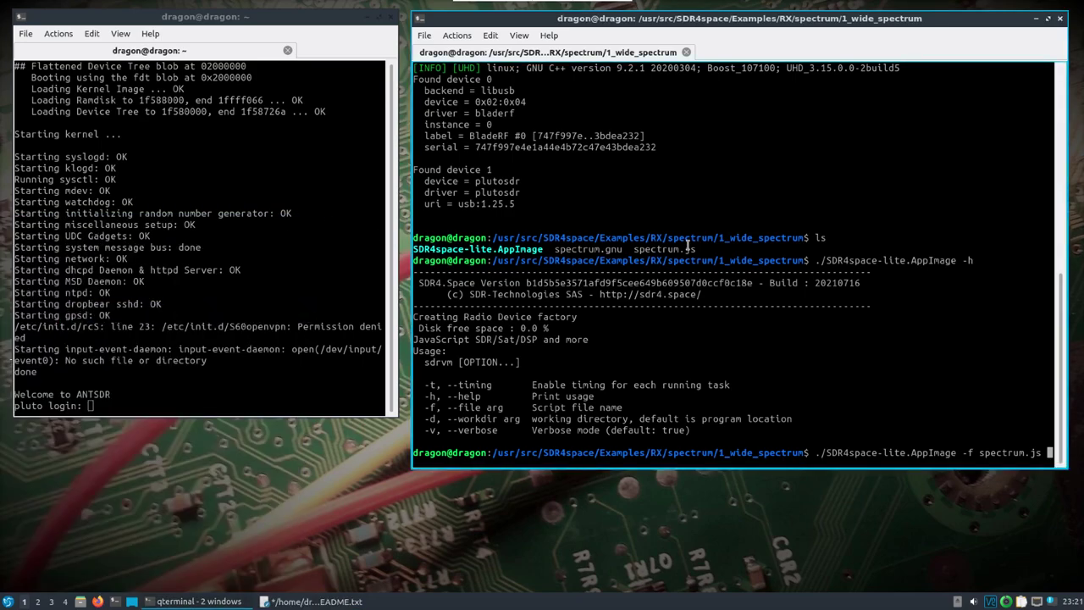
Run the spectrum.js sweep and move the Gnuplot spectrum window up and to the right.
key("Return")
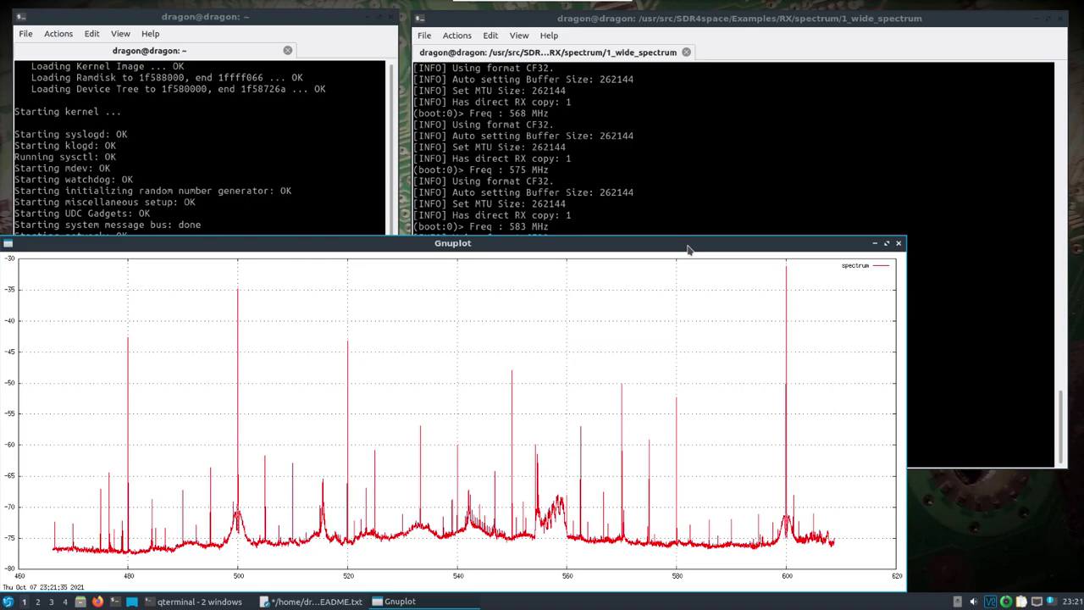
left_click_drag(524, 242, 625, 98)
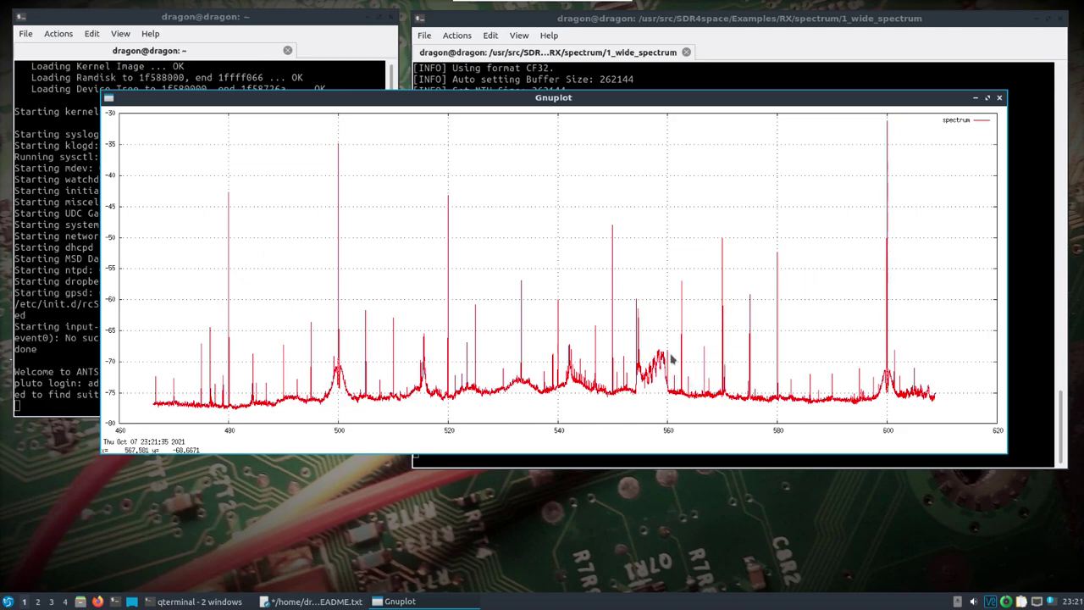
In the file manager, browse from / into tmp and select spectrum.csv.
left_click(80, 601)
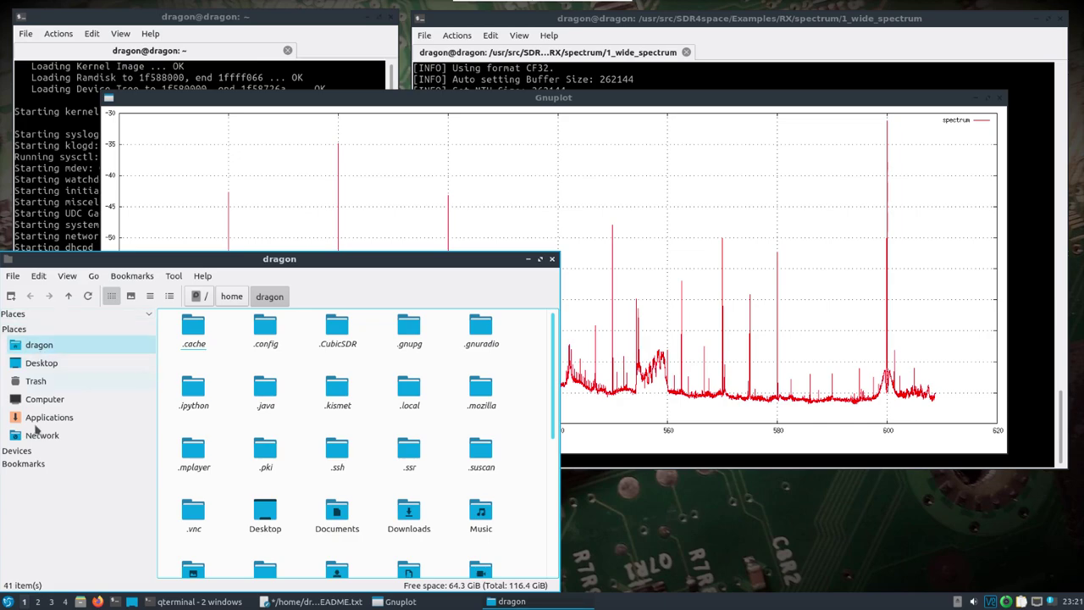
left_click(201, 296)
scroll(410, 527, "down", 1)
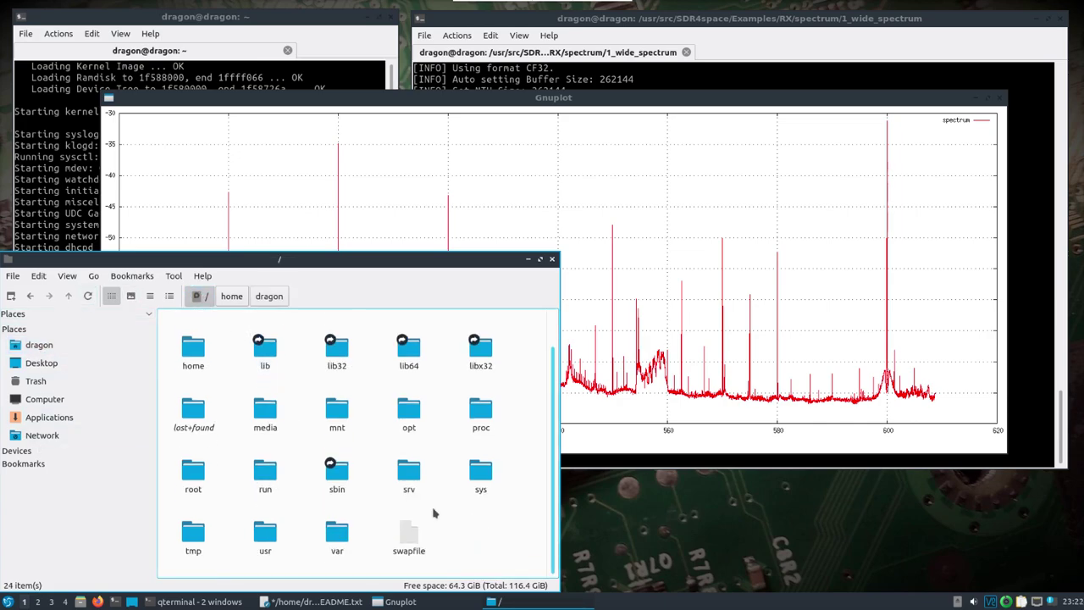
double_click(192, 542)
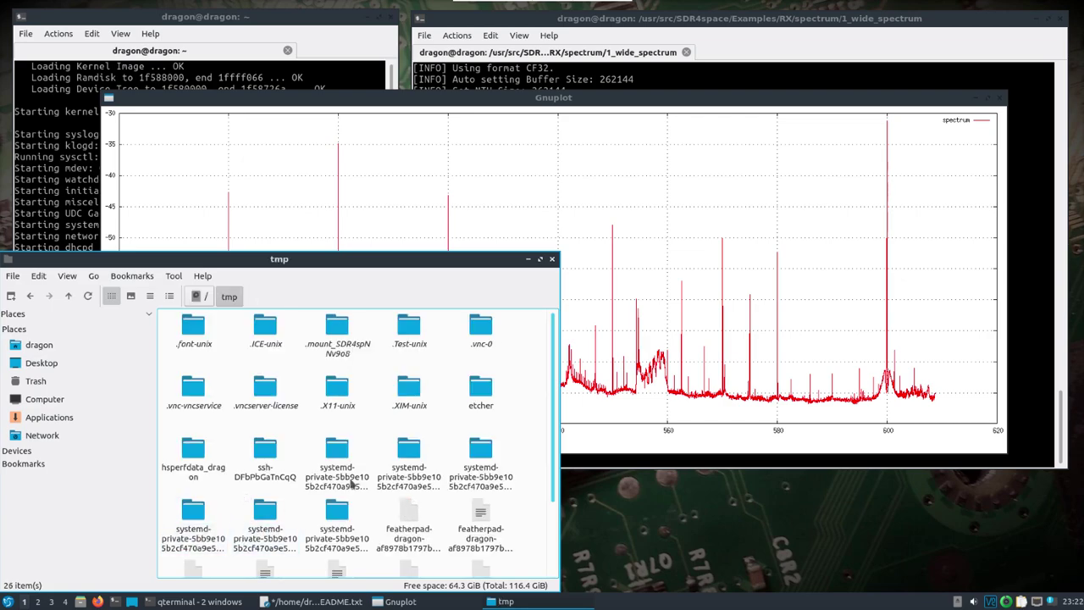
scroll(348, 483, "down", 3)
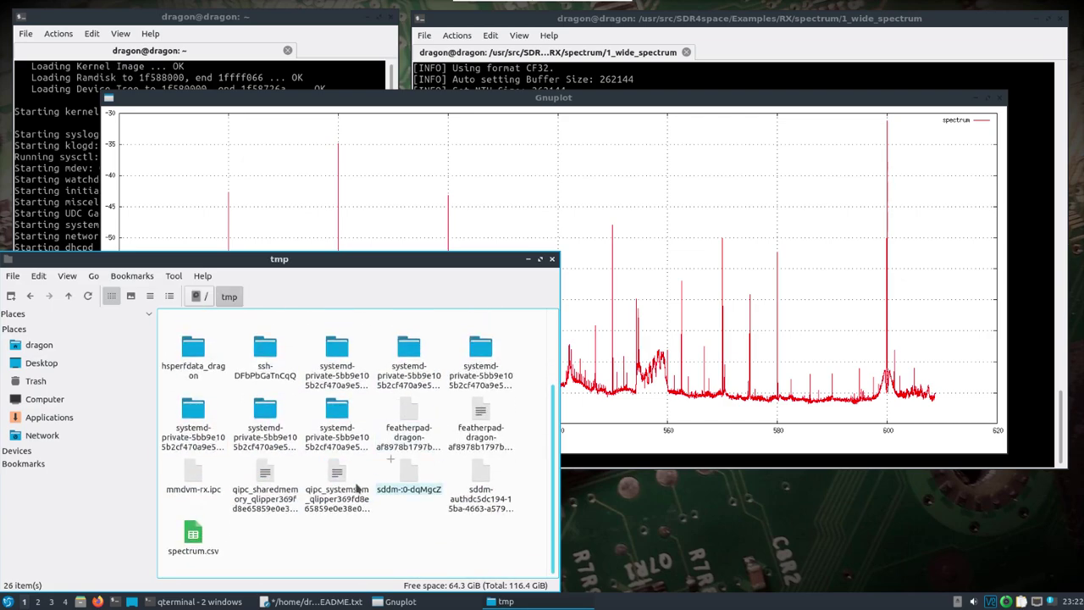
left_click(196, 538)
Open spectrum.csv in Gnumeric, scroll through the readings, widen column B, and close the workbook.
key("Return")
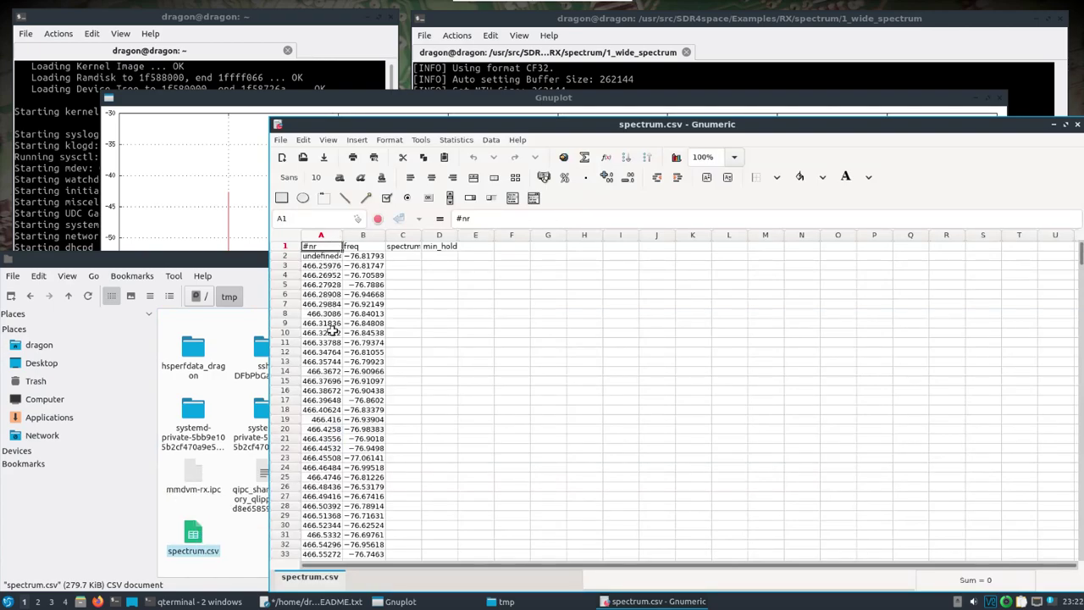
scroll(373, 264, "down", 3)
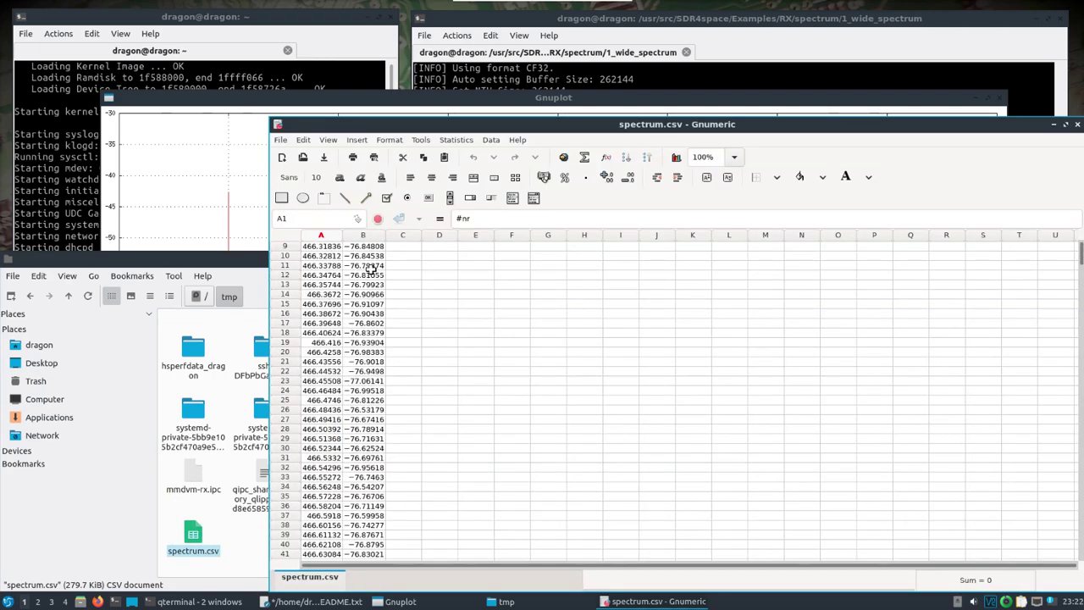
scroll(372, 267, "down", 20)
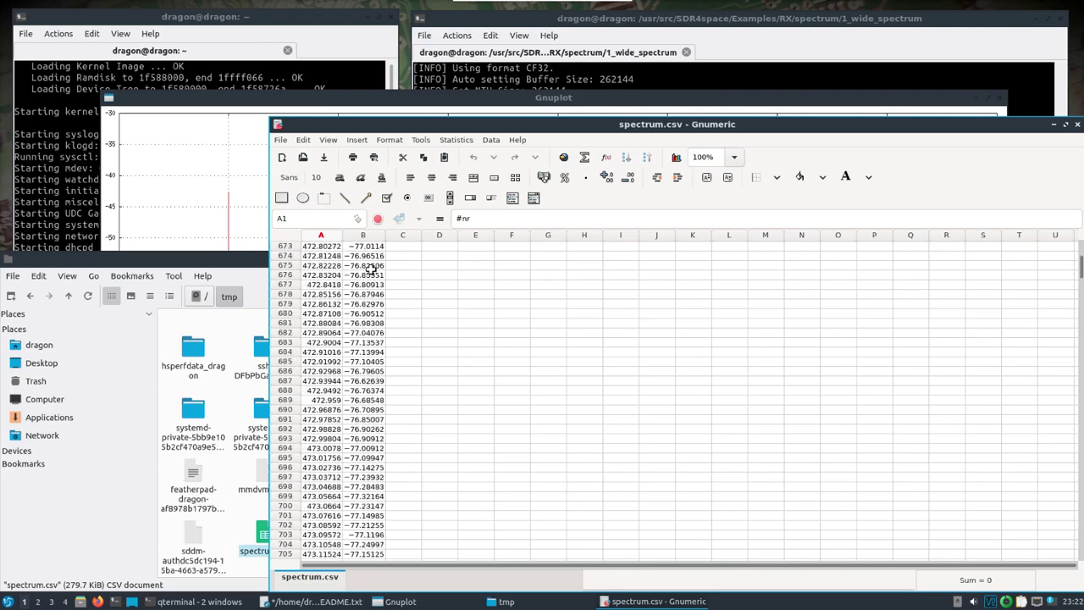
scroll(372, 268, "down", 17)
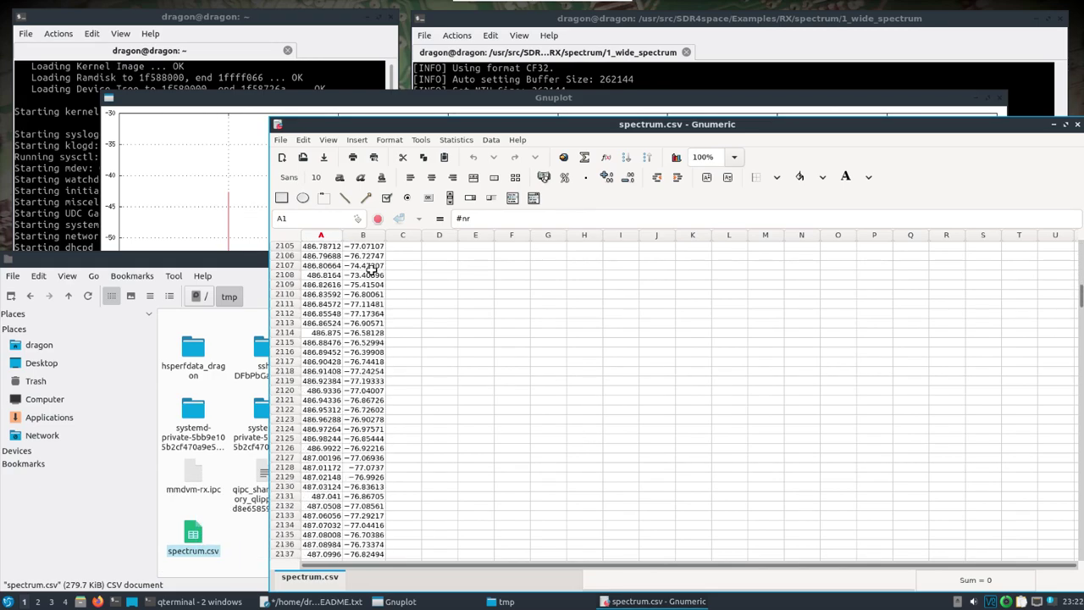
scroll(373, 268, "down", 10)
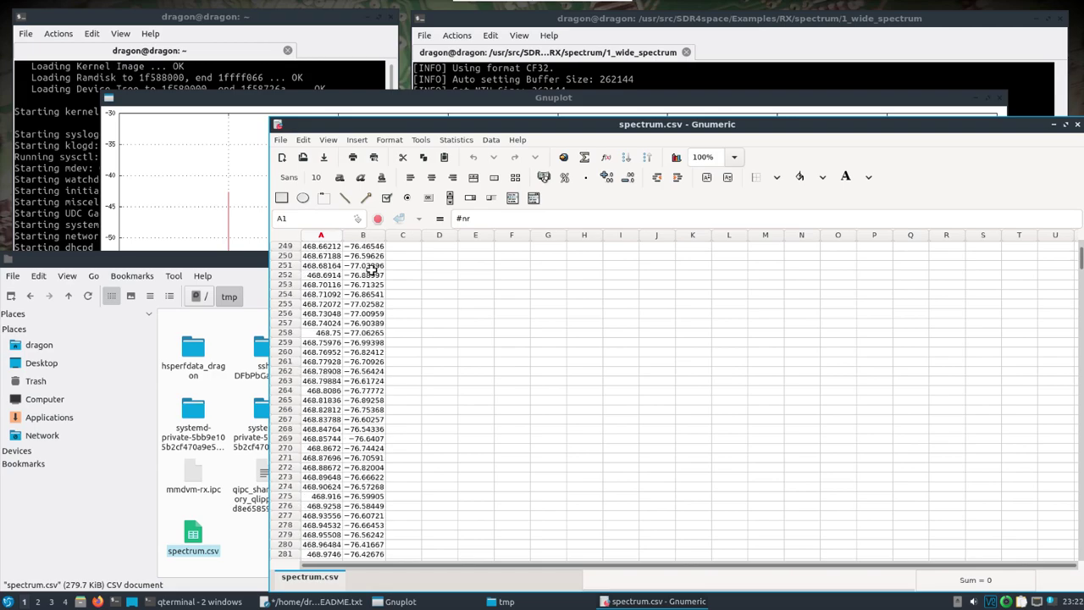
key("ctrl+Home")
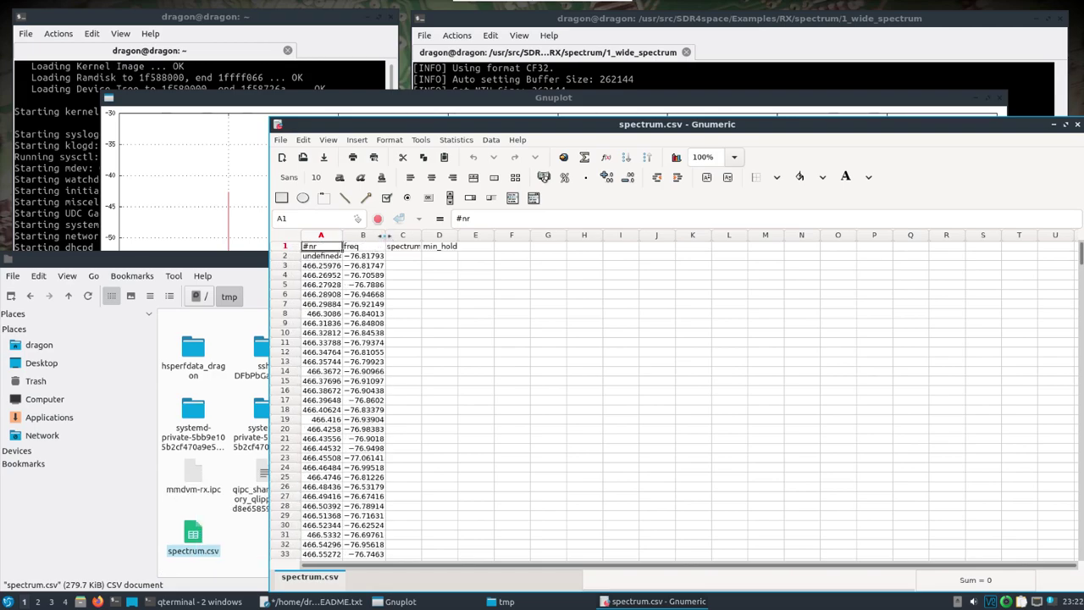
left_click_drag(421, 236, 434, 238)
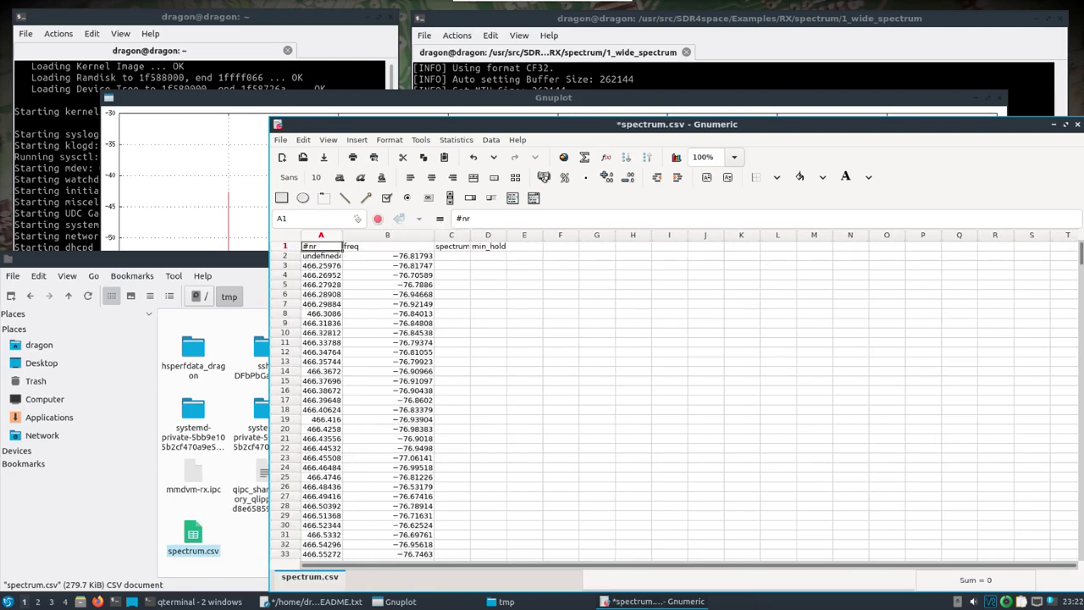
left_click(1077, 124)
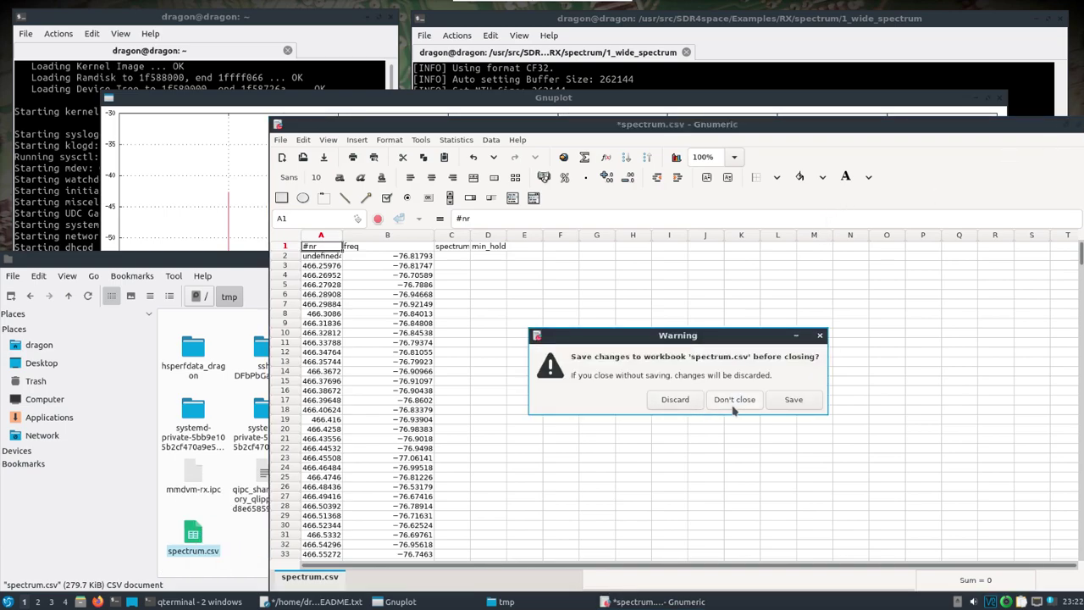
Discard the workbook changes, copy spectrum.csv onto the desktop, and minimize the /tmp window.
left_click(675, 400)
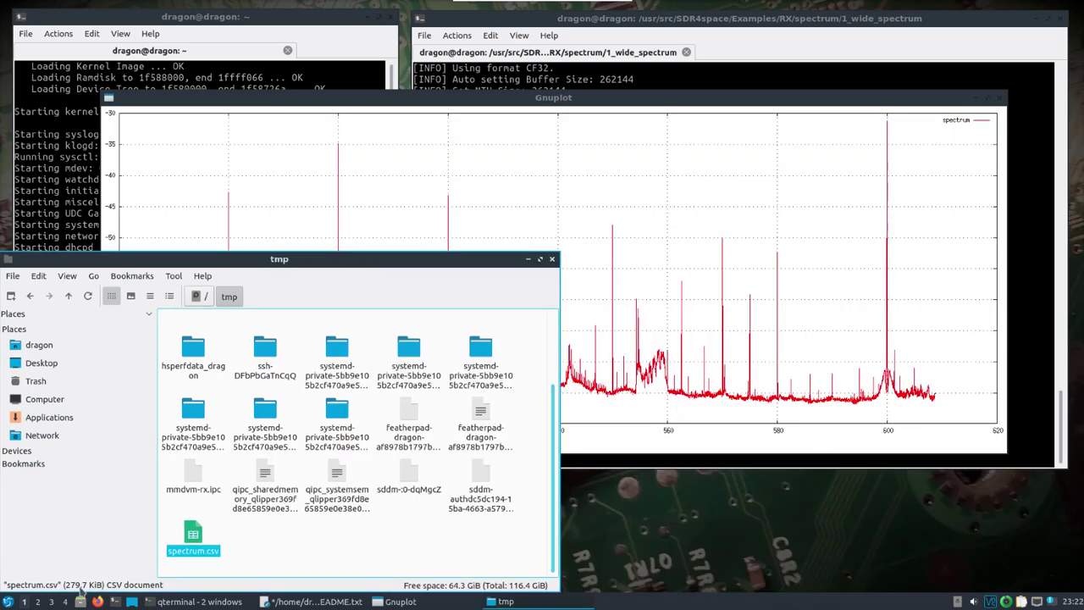
left_click_drag(193, 546, 732, 480)
left_click(759, 497)
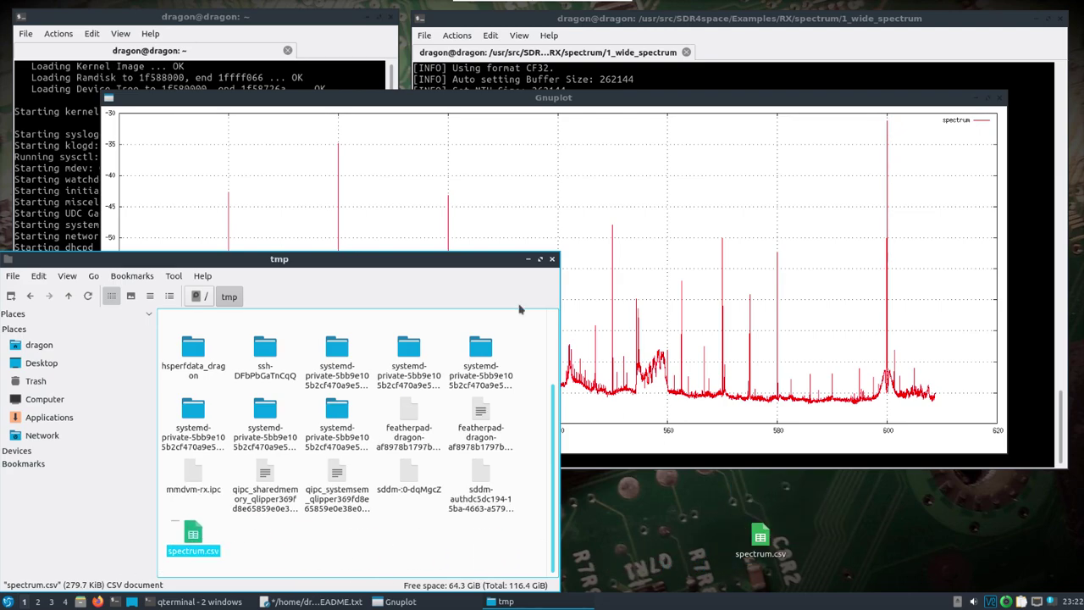
left_click(529, 261)
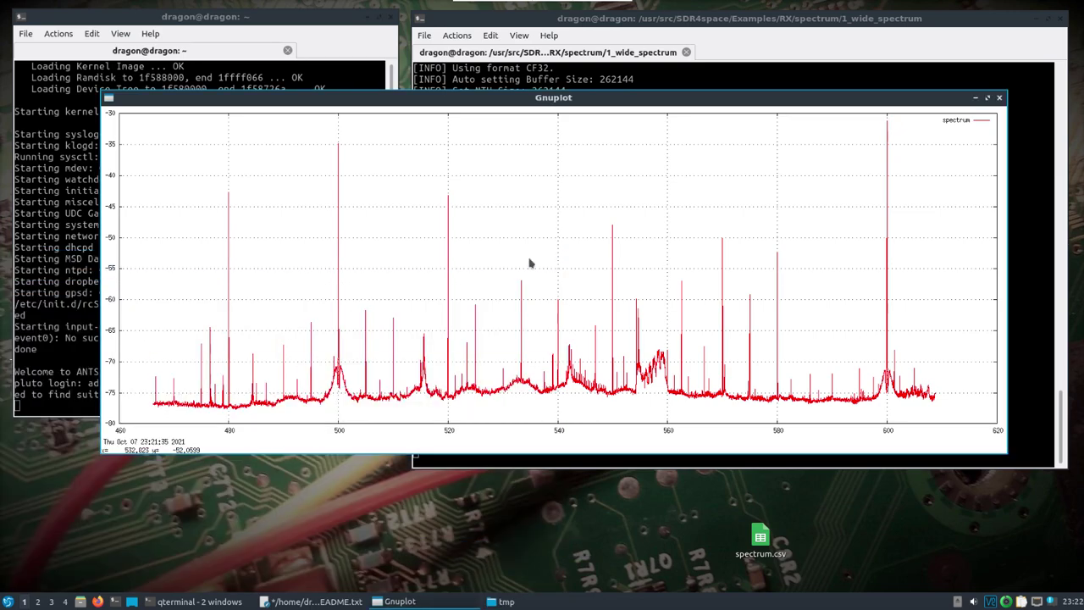
Close the spectrum plot to end the scan, then list the current folder.
left_click(1001, 98)
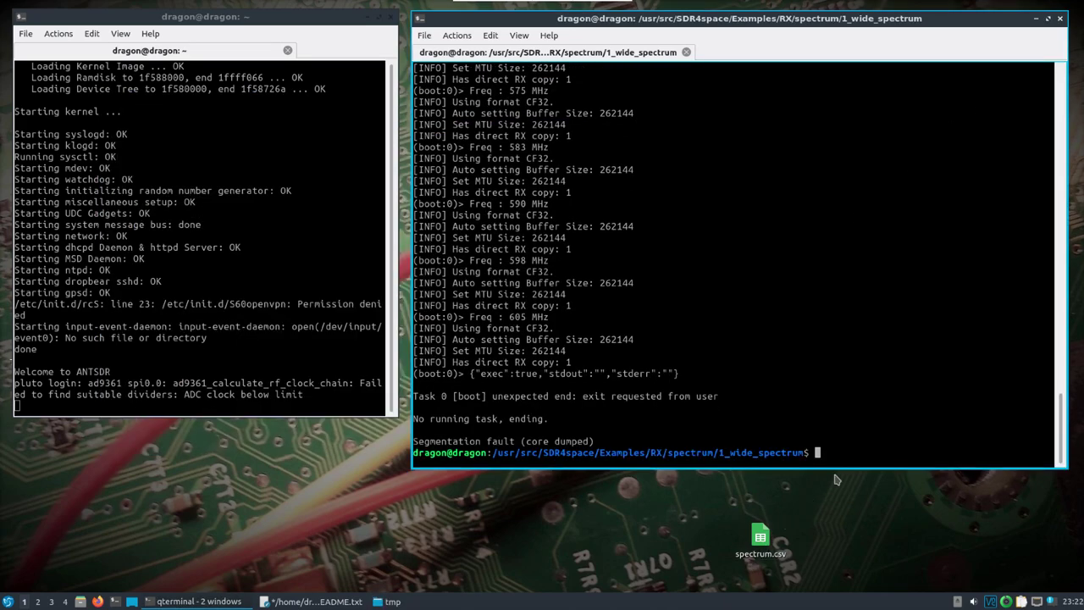
type("ls")
key("Return")
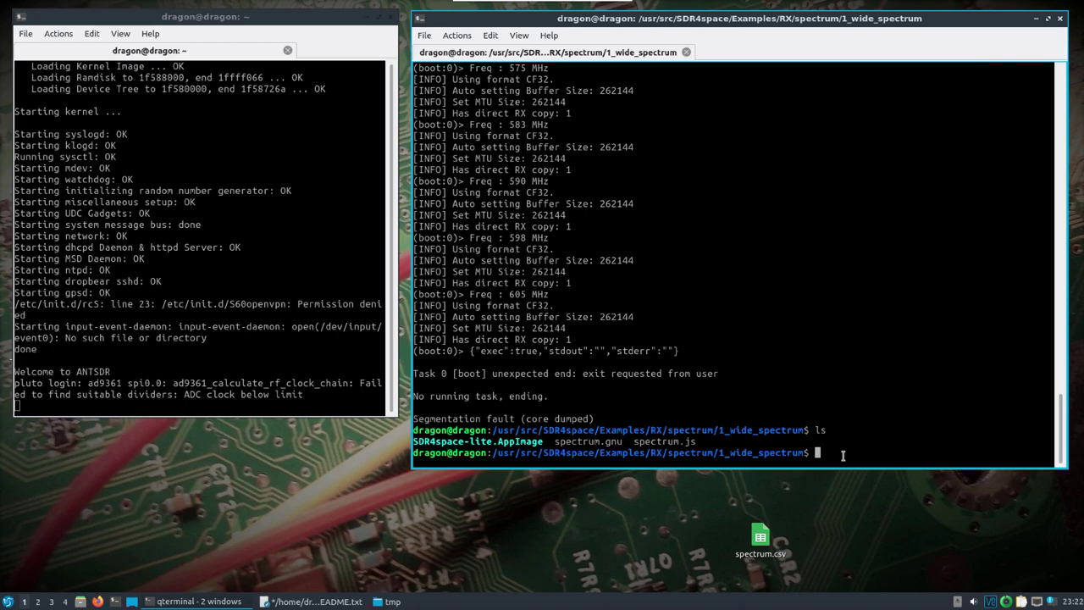
Move up two levels to Examples/RX, listing the spectrum folder and then the RX folder.
type("cd ..")
key("Return")
type("ls")
key("Return")
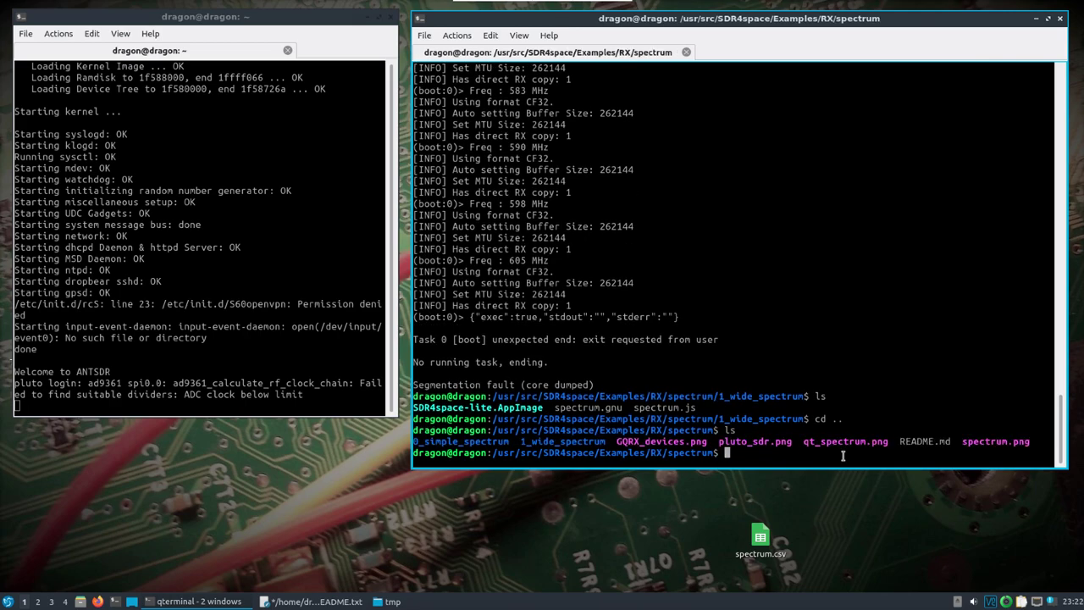
type("cd ..")
key("Return")
type("ls")
key("Return")
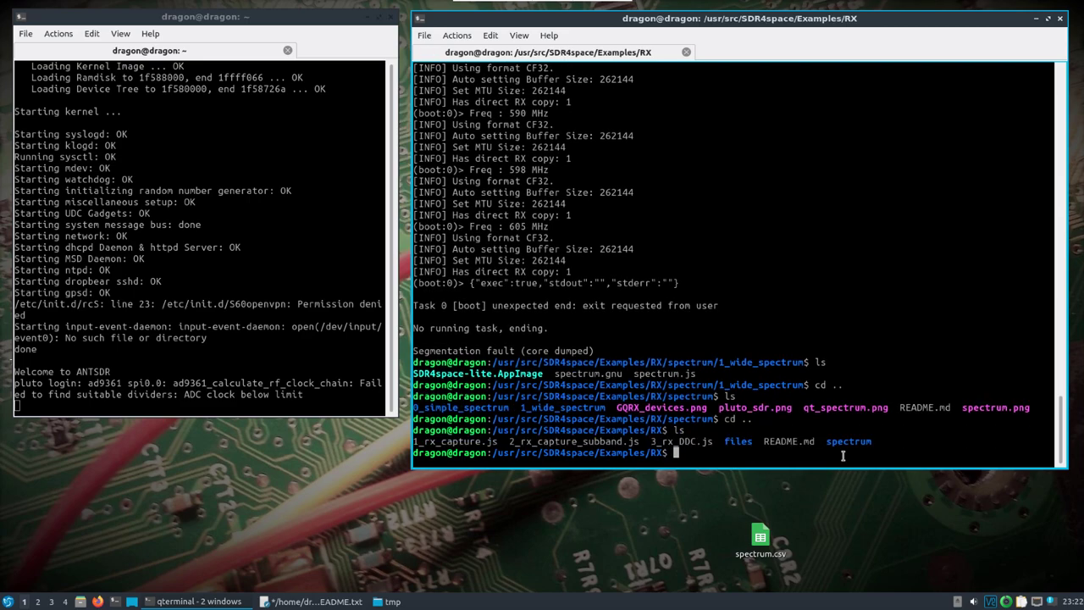
In a new terminal window, start Apache2 with 'sudo /etc/init.d/apache2 start' and enter the account password.
left_click(118, 601)
left_click_drag(381, 166, 327, 213)
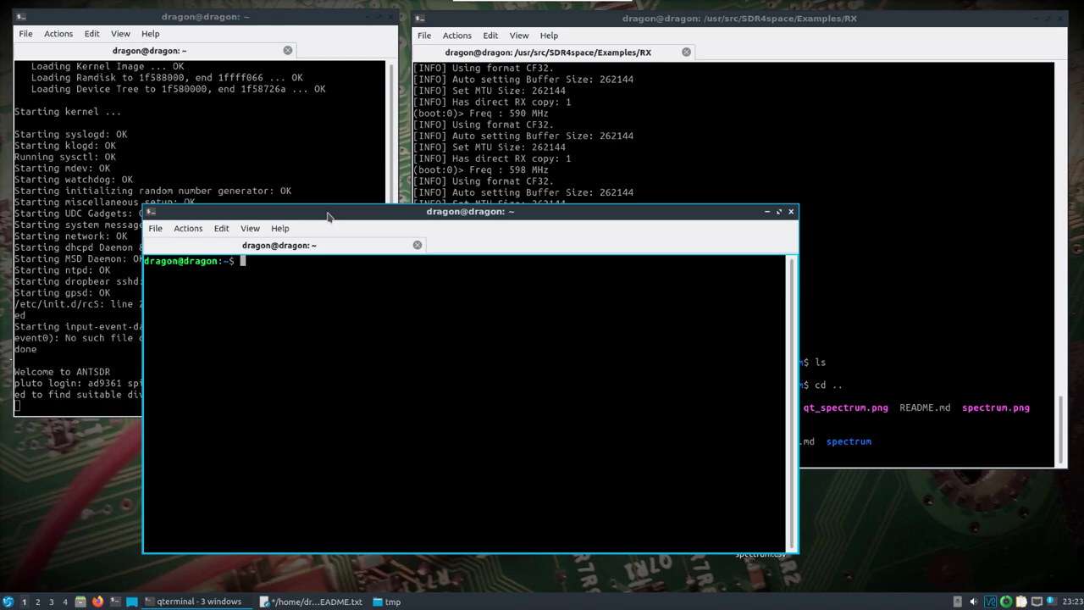
type("sudo /etc/init.d/apache2")
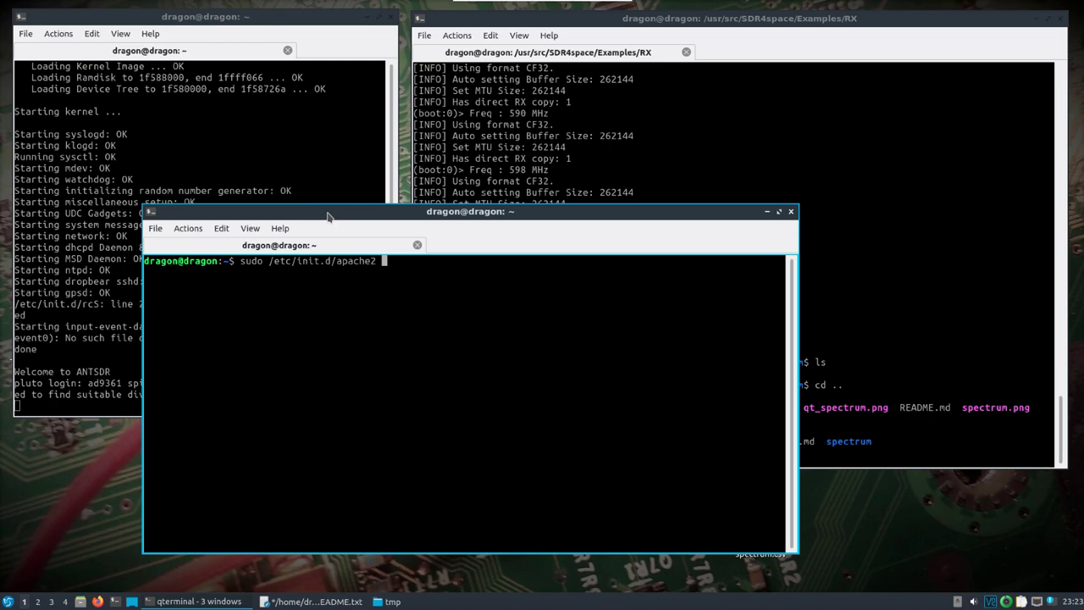
key("Return")
key("Return")
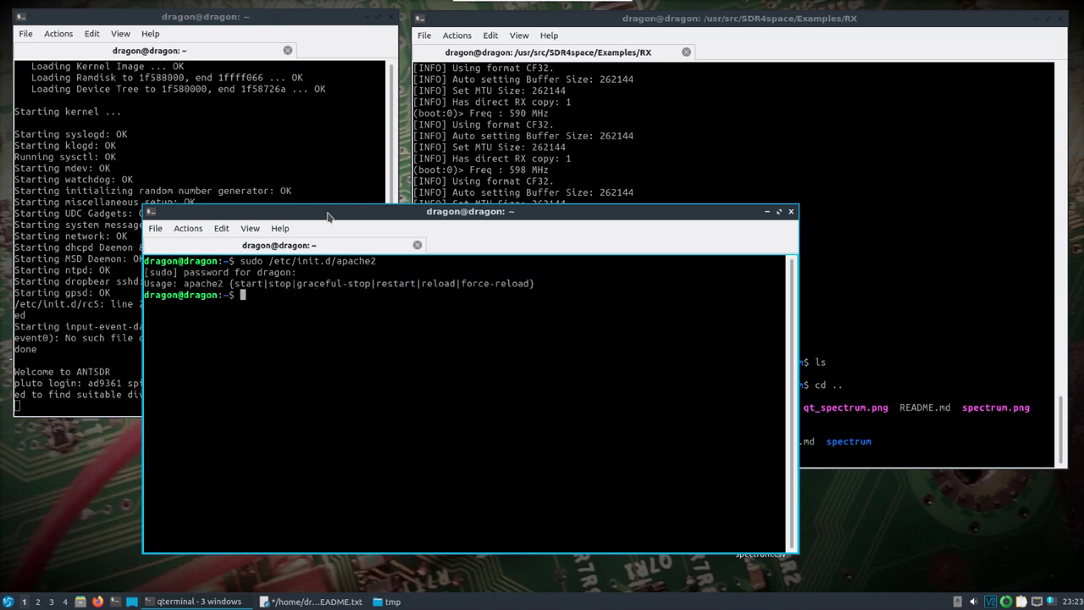
key("Up")
type("start")
key("Return")
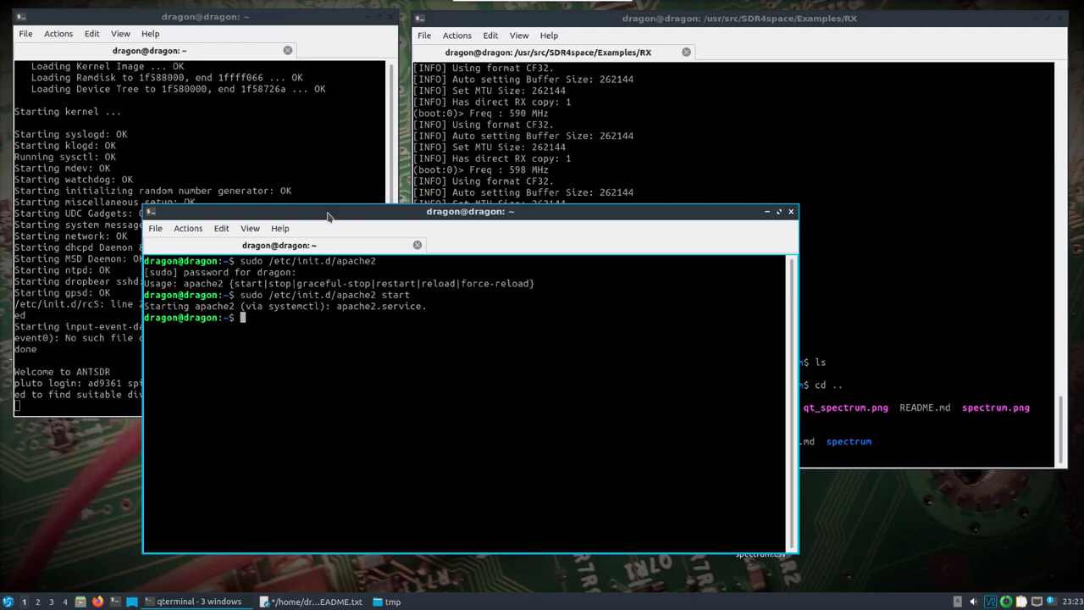
In the NiPC GSM settings, set Radio.Band to EGSM900 and Radio.C0 to #0 (935 MHz downlink), then submit.
left_click(97, 602)
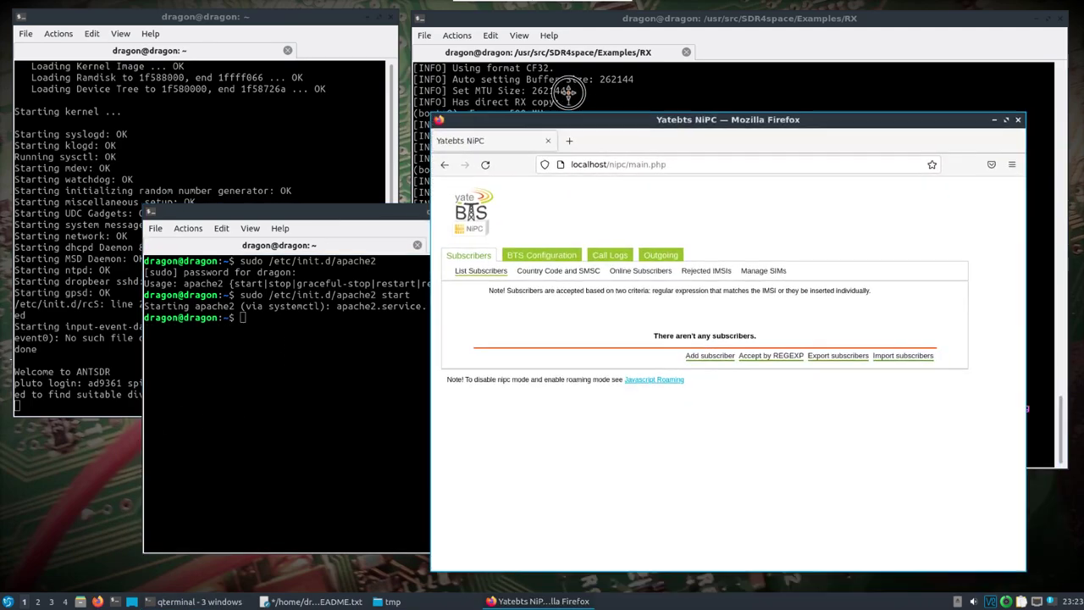
left_click_drag(561, 90, 521, 82)
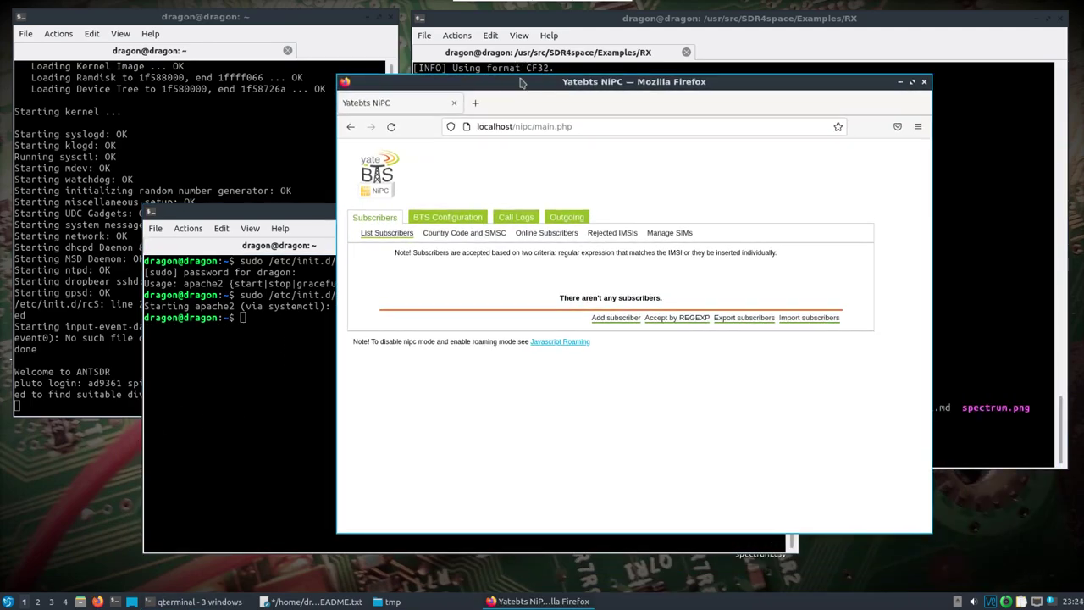
left_click(446, 218)
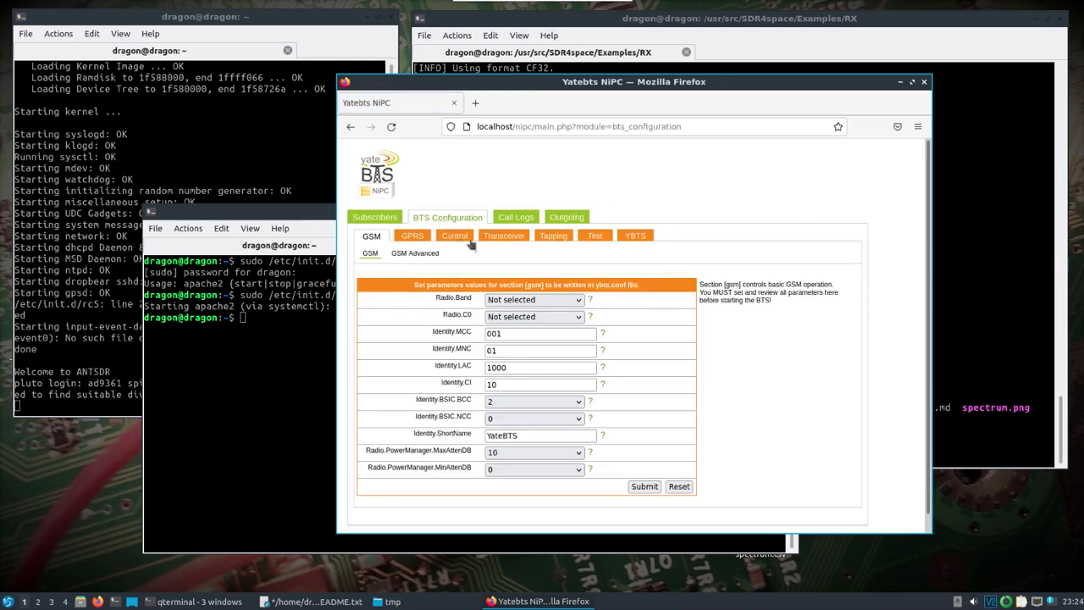
left_click(580, 301)
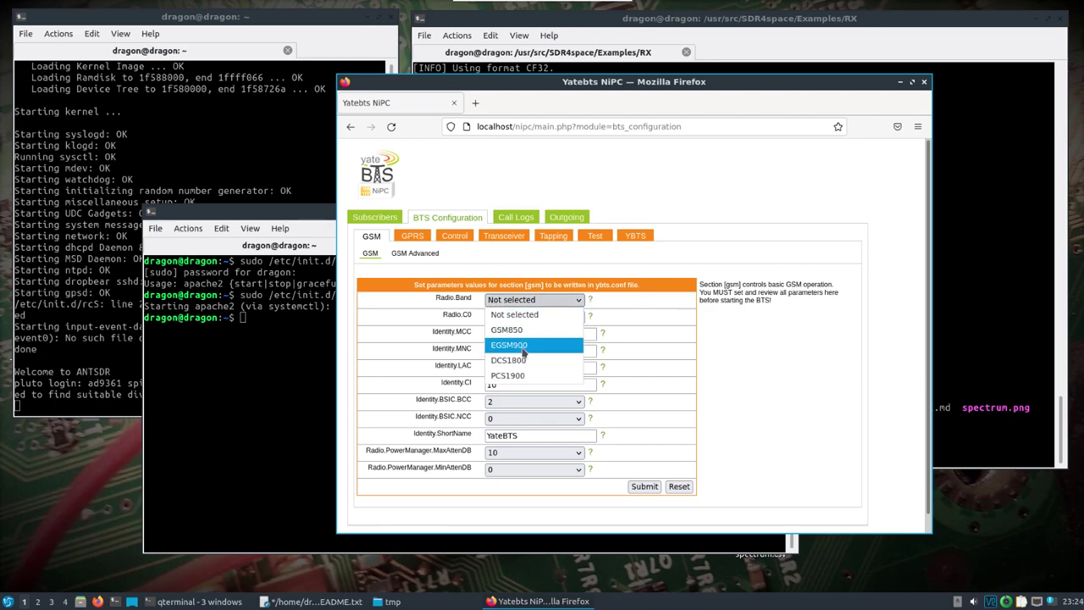
left_click(525, 345)
left_click(580, 316)
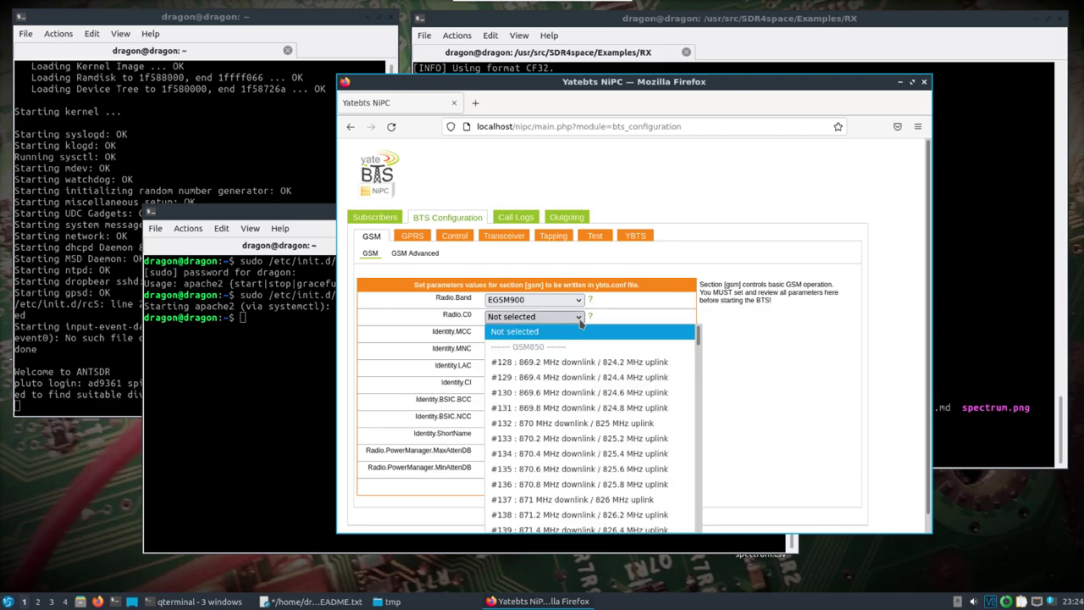
left_click_drag(700, 336, 699, 361)
left_click(592, 388)
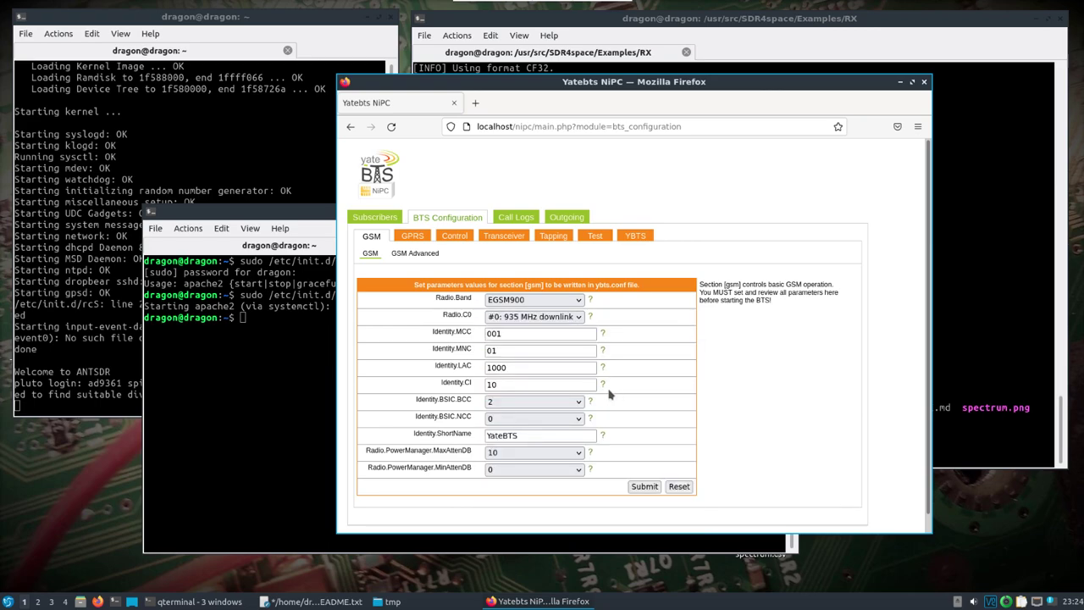
left_click(637, 487)
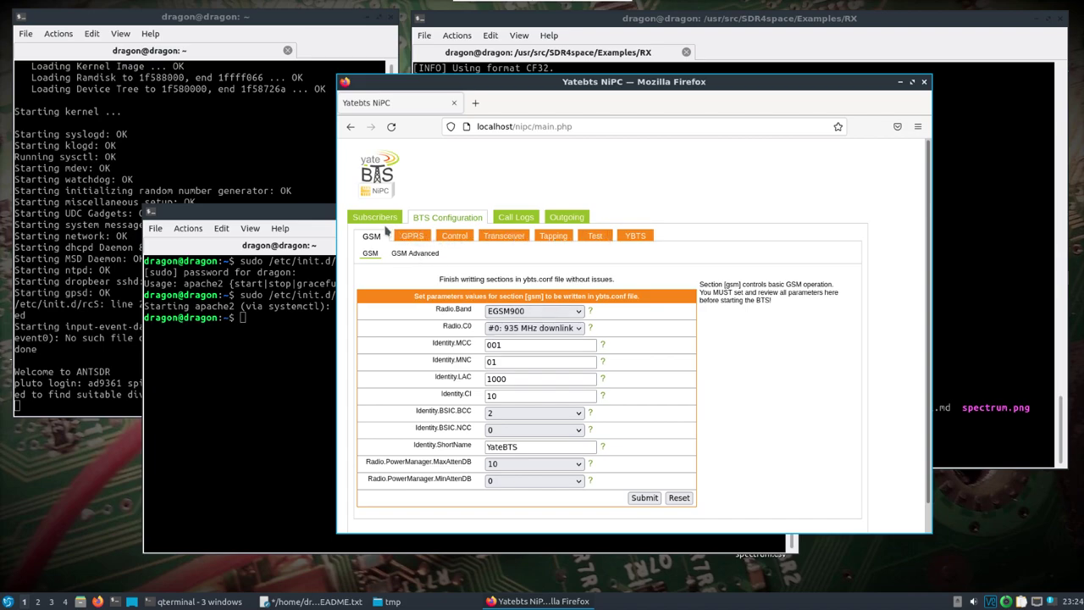
Look through the advanced GSM, GPRS, Control, Transceiver and Tapping sections, then return to GSM.
left_click(415, 255)
left_click(412, 237)
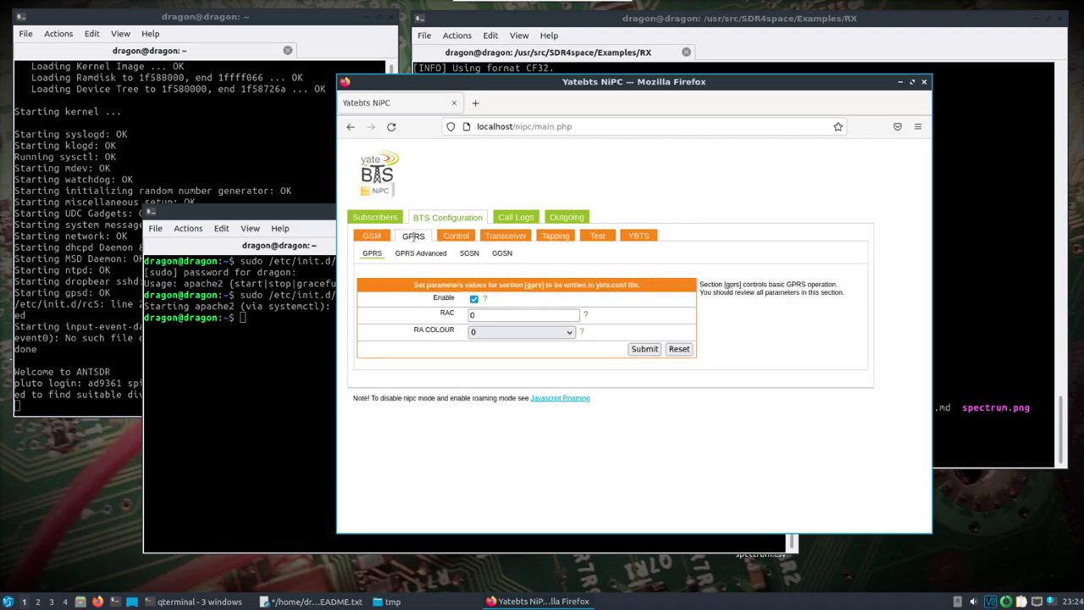
left_click(449, 240)
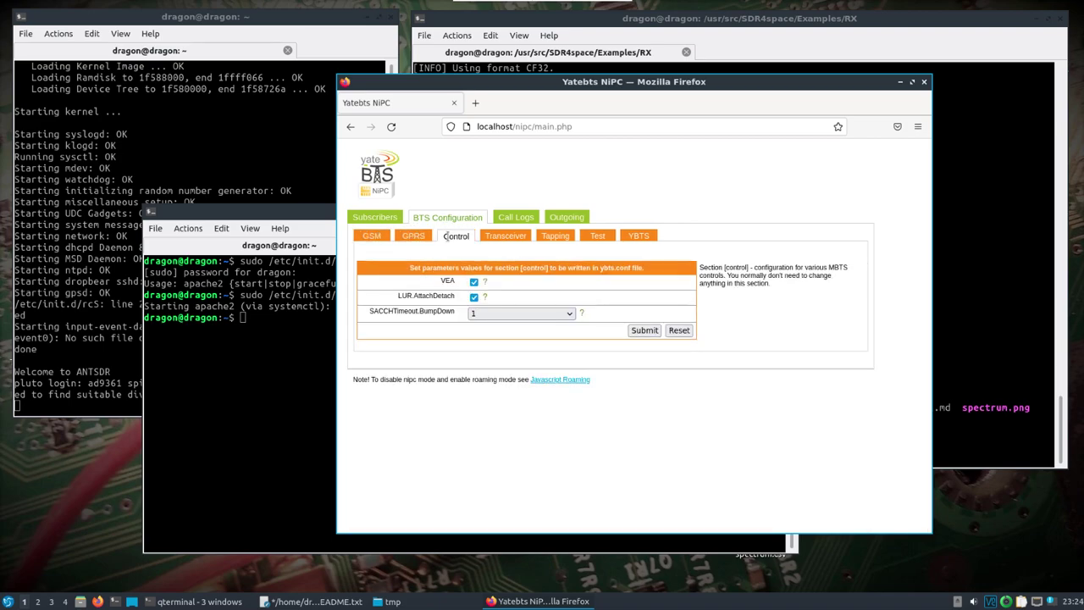
left_click(506, 241)
left_click(551, 242)
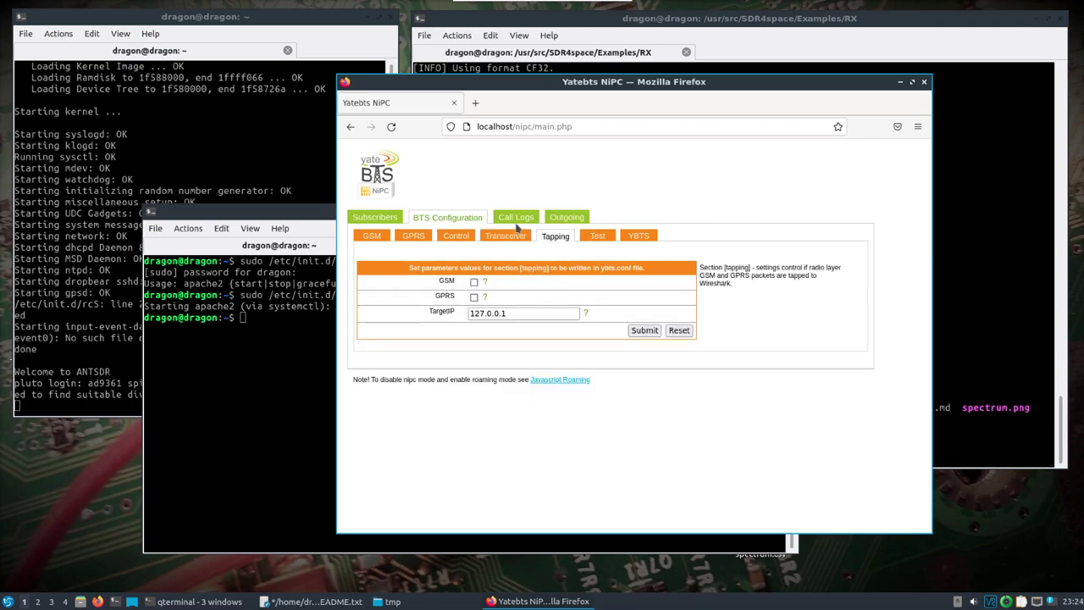
left_click(372, 236)
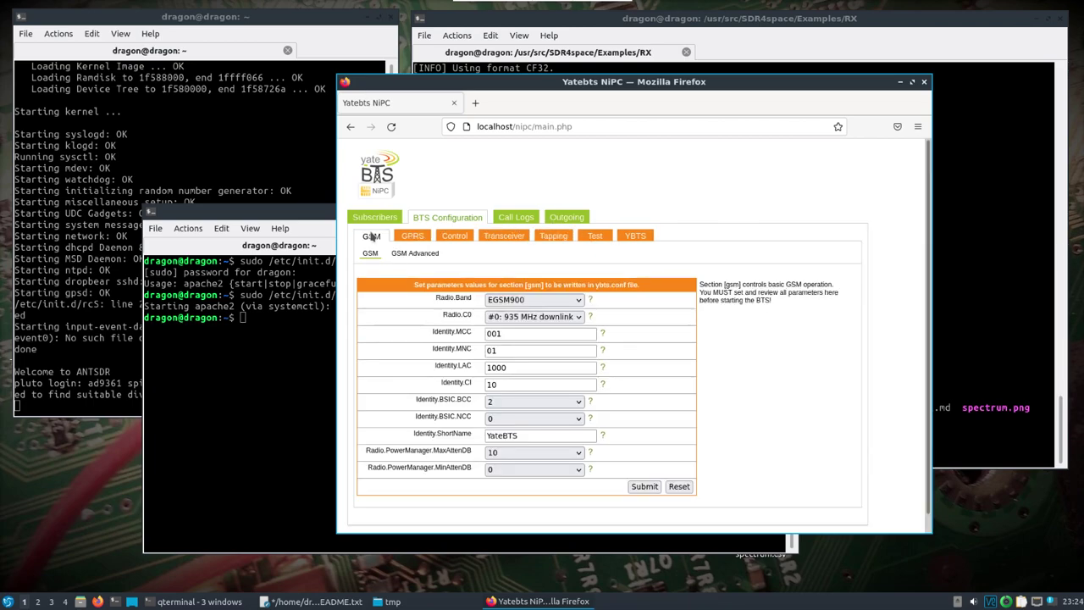
On the Subscribers Country Code and SMSC form, enter country code 1 and try saving.
left_click(374, 218)
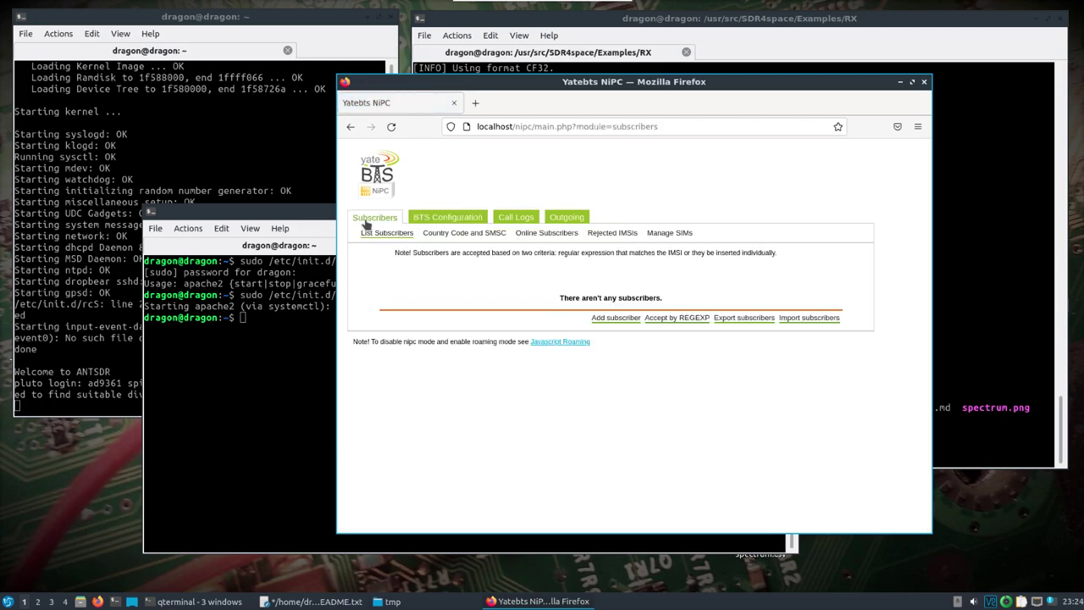
left_click(467, 234)
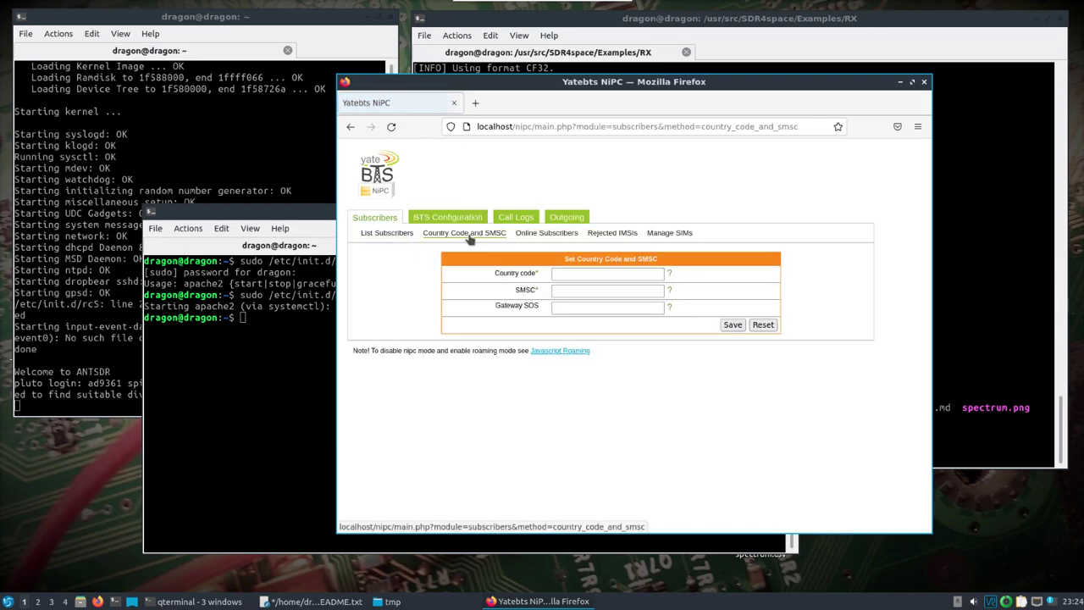
left_click(669, 276)
left_click(621, 273)
type("1")
left_click(669, 297)
left_click(597, 297)
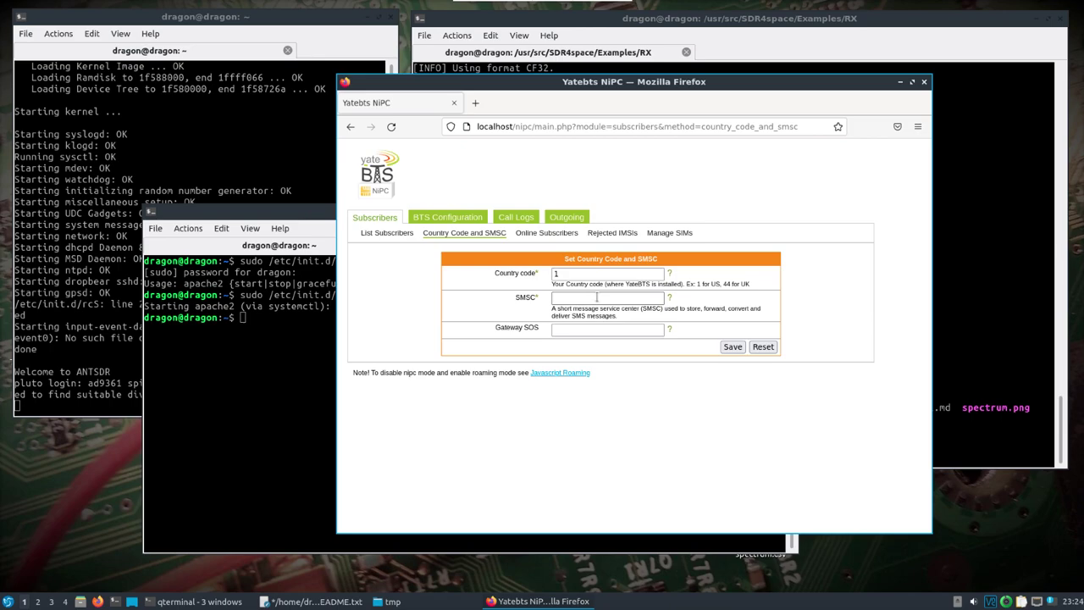
left_click(597, 297)
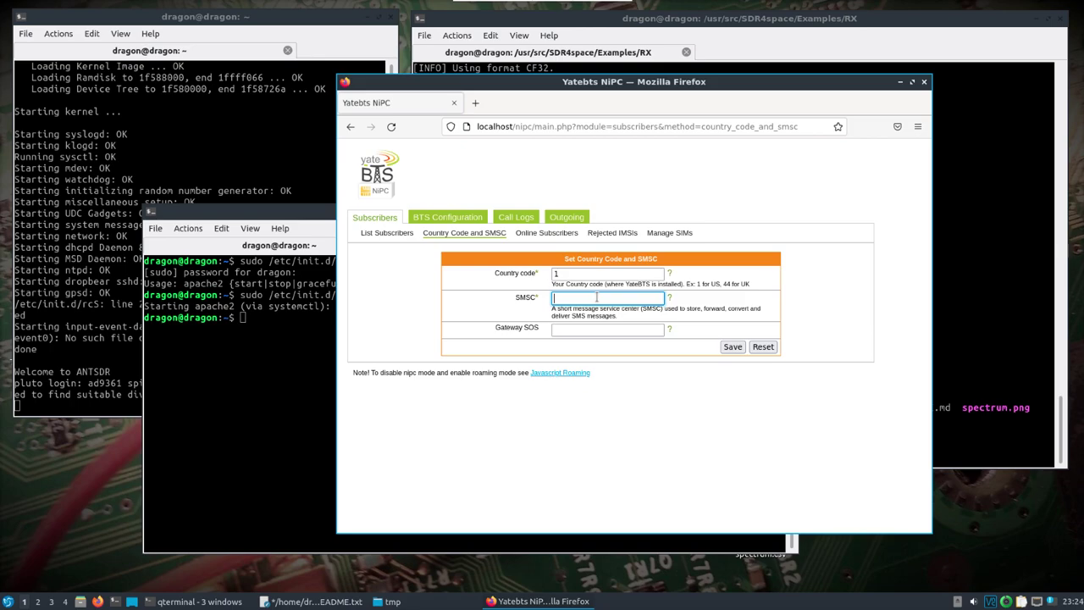
left_click(732, 347)
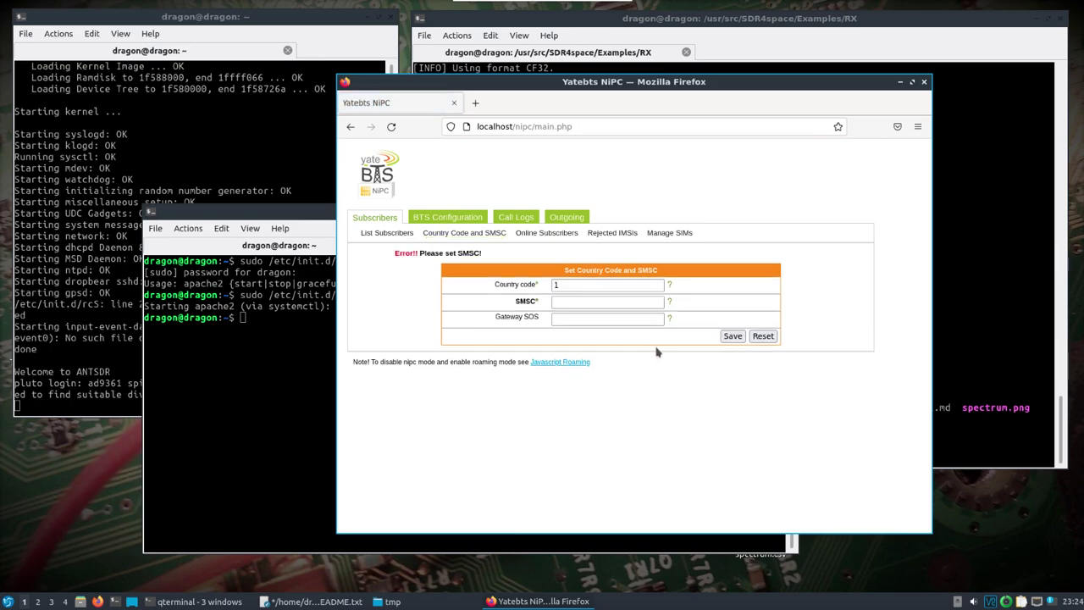
Fill in the missing SMSC as '+' and save the form again.
left_click(566, 302)
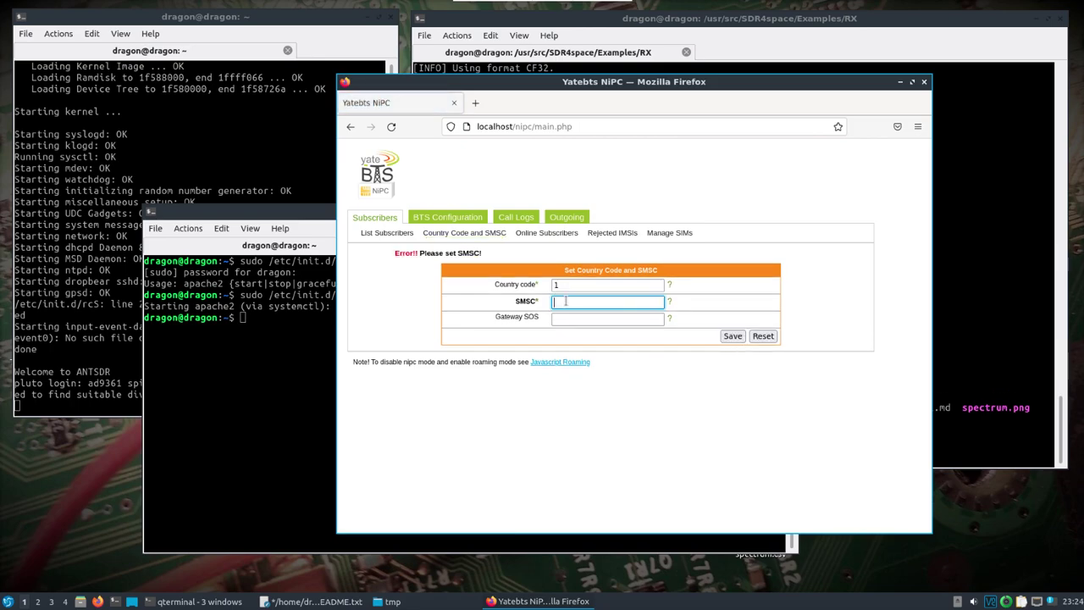
left_click(669, 302)
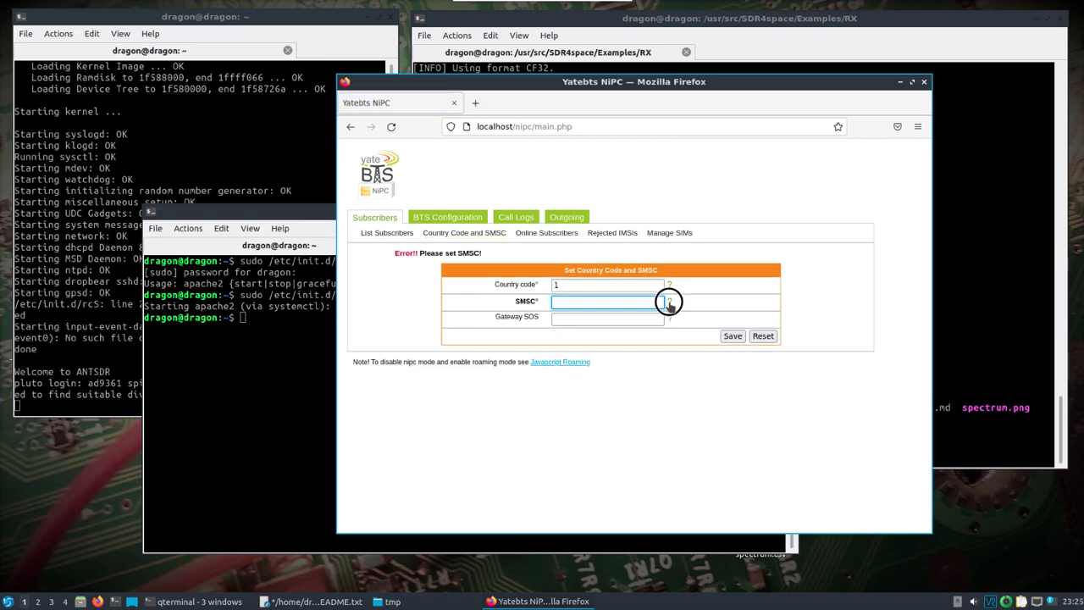
left_click(597, 300)
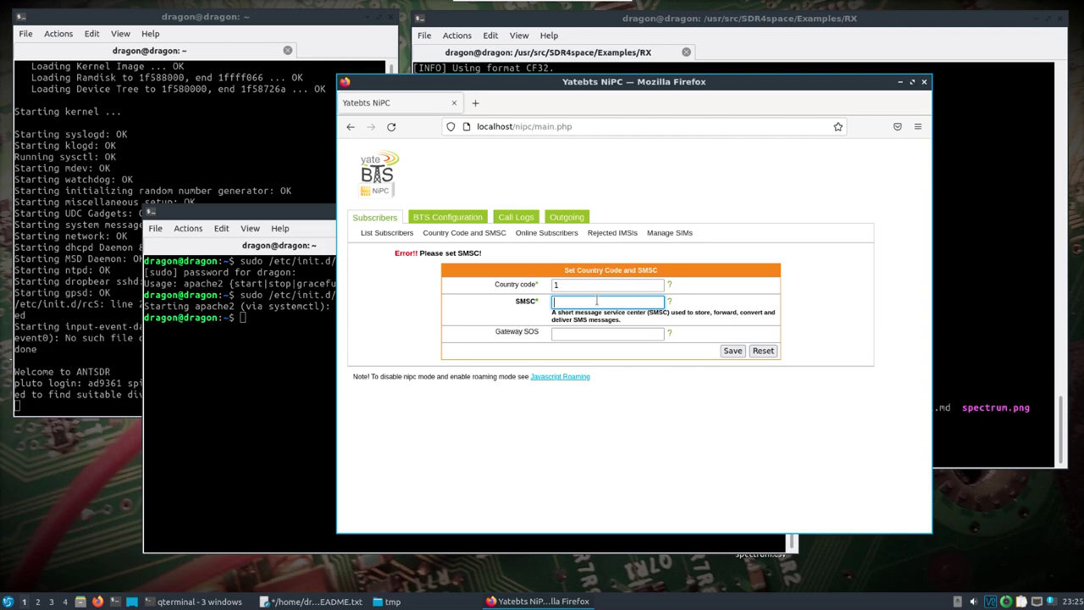
type("+")
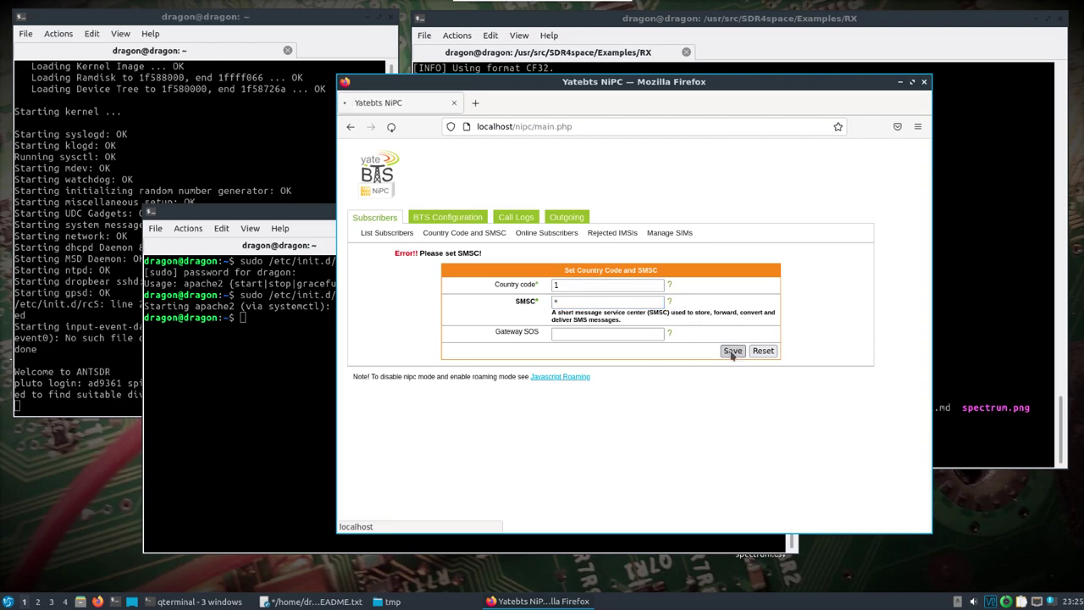
left_click(729, 350)
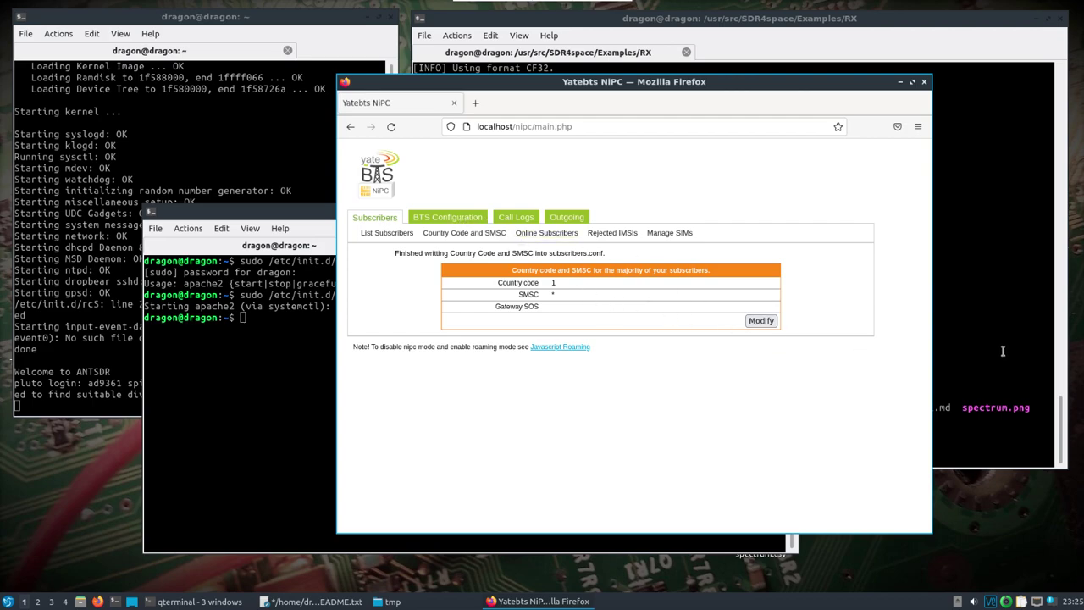
Run bladeRF-cli --probe in the home-folder terminal to list the attached bladeRF 2.0 details.
left_click(214, 410)
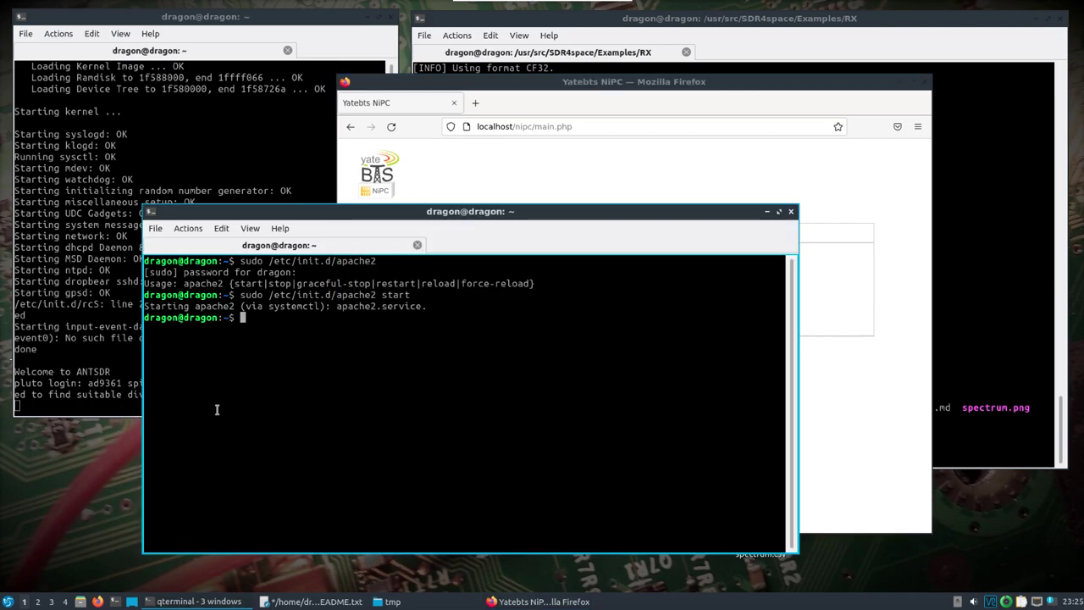
type("bladeRF-")
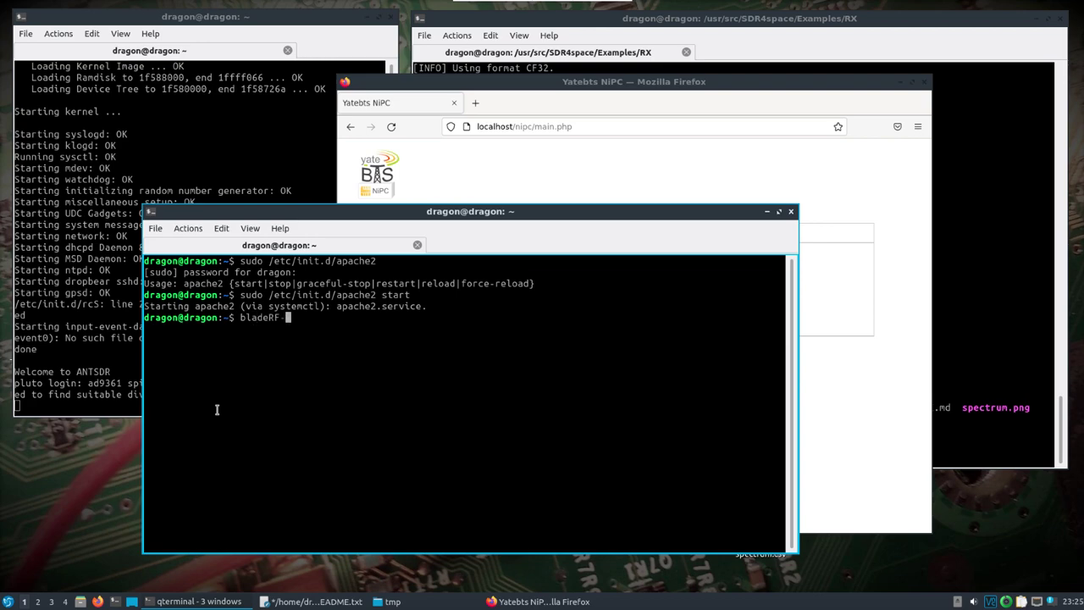
type("cli --probe")
key("Return")
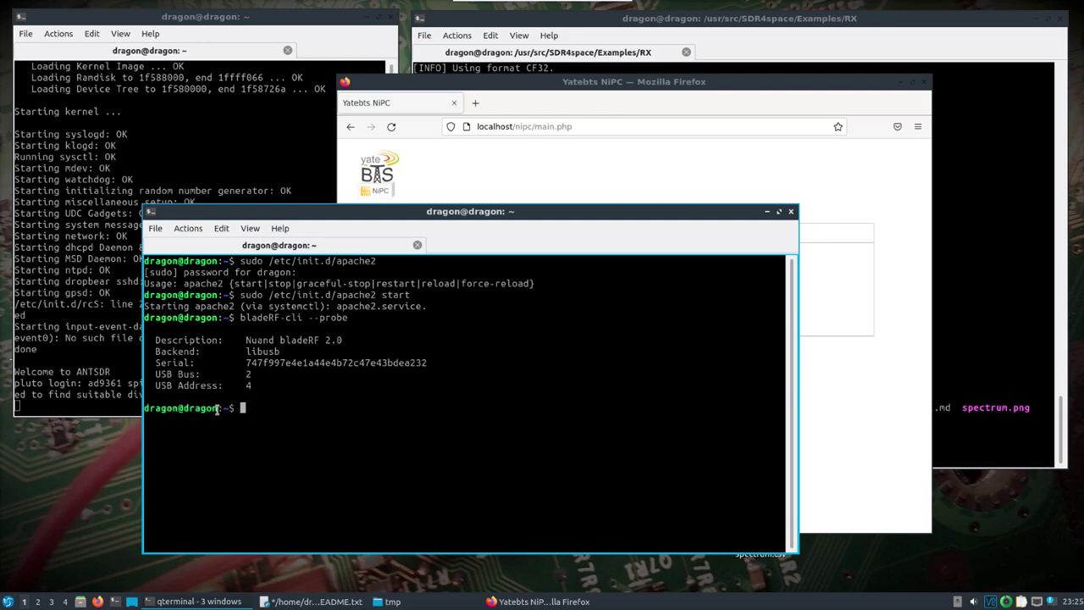
Clear the terminal, run 'sudo yate' as root, then bring up the RX terminal and nudge it left.
type("sudo yate")
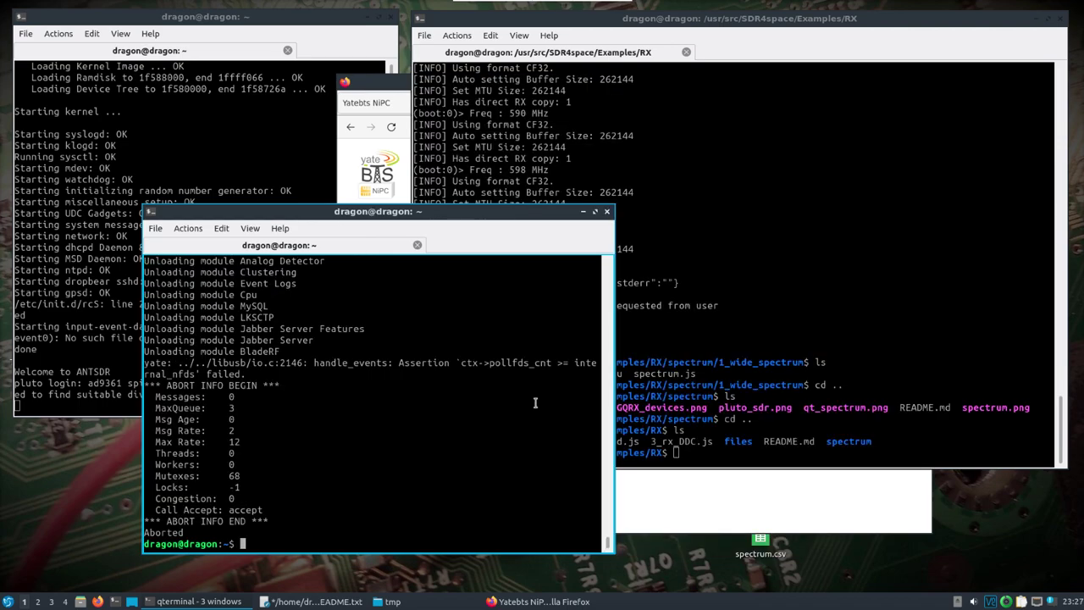
type("clear")
key("Return")
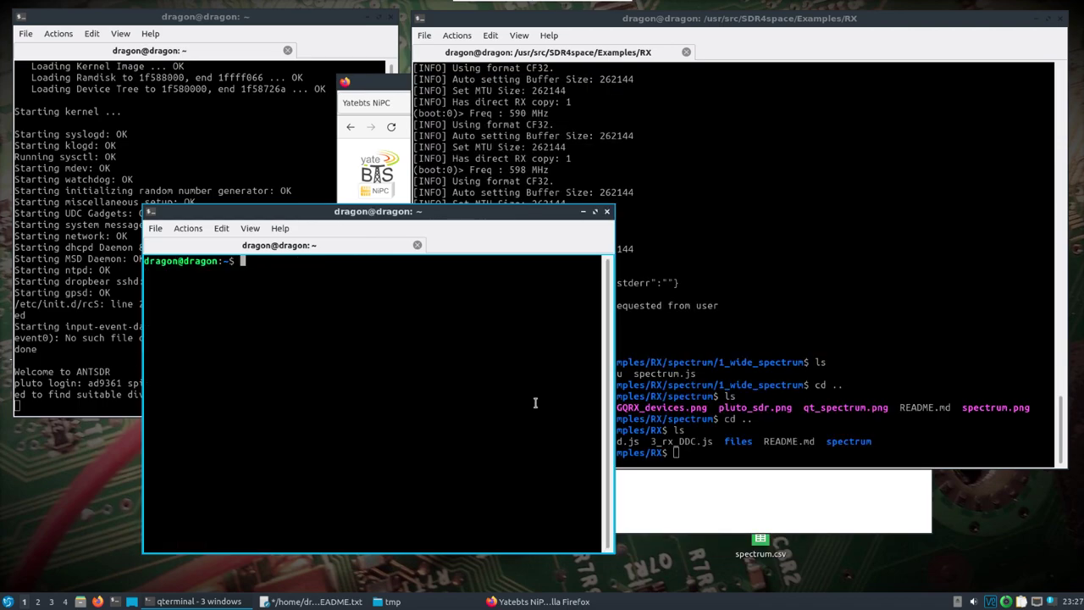
type("clear")
key("Up")
key("Up")
key("Return")
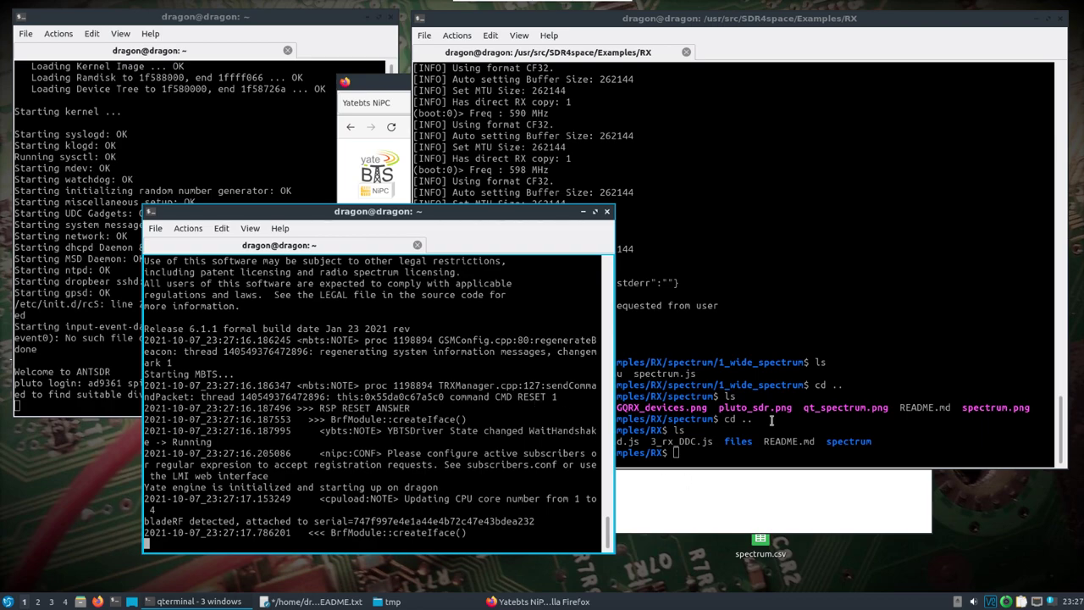
left_click(718, 442)
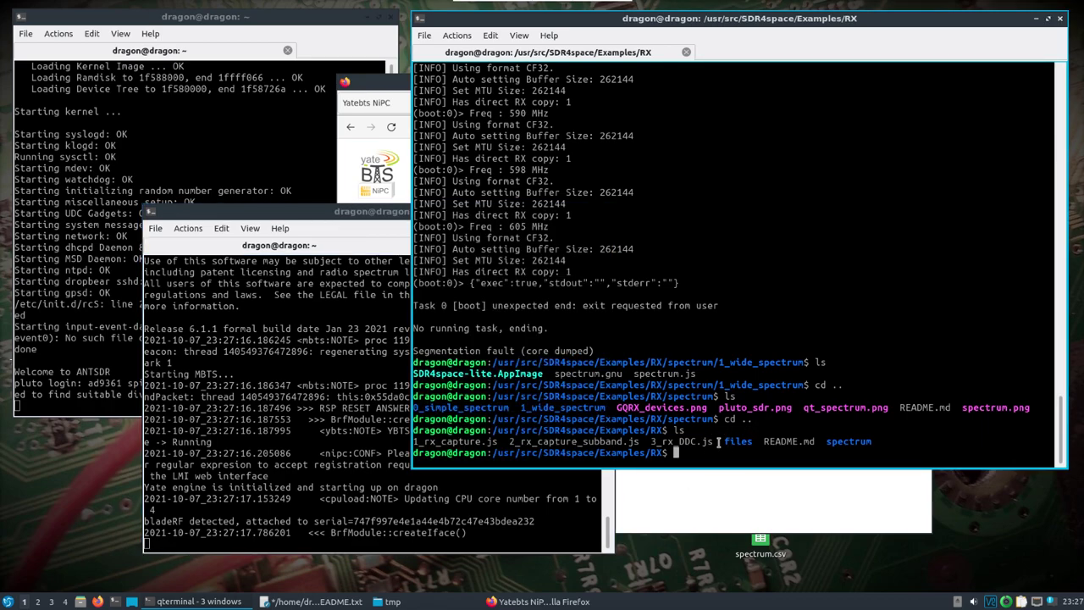
left_click_drag(647, 26, 625, 29)
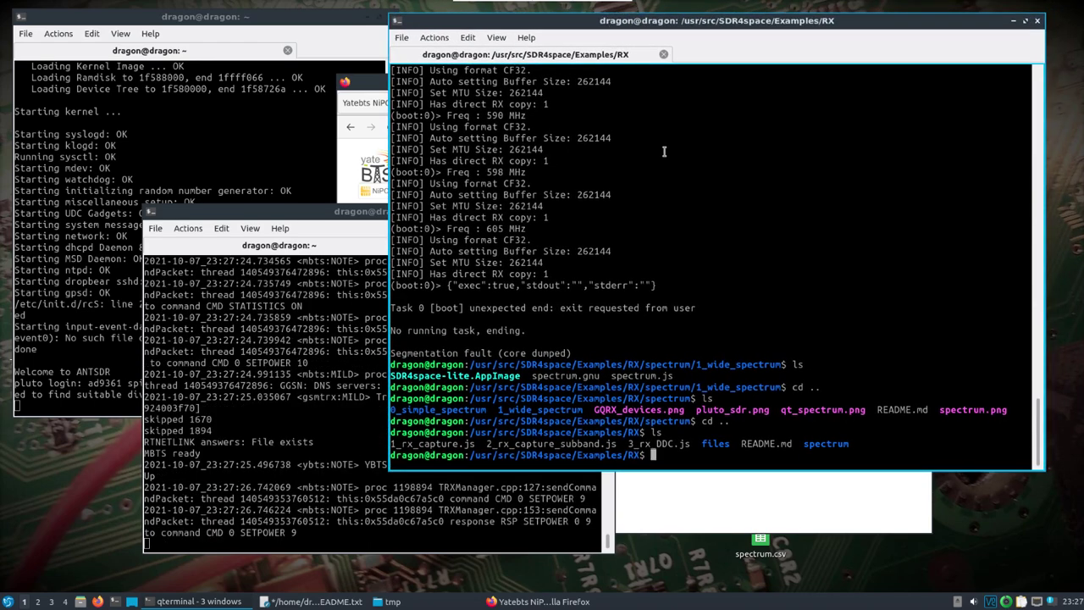
Show grgsm_scanner's help, then begin the command 'grgsm_scanner -b GSM900 --args'.
type("grgsm_")
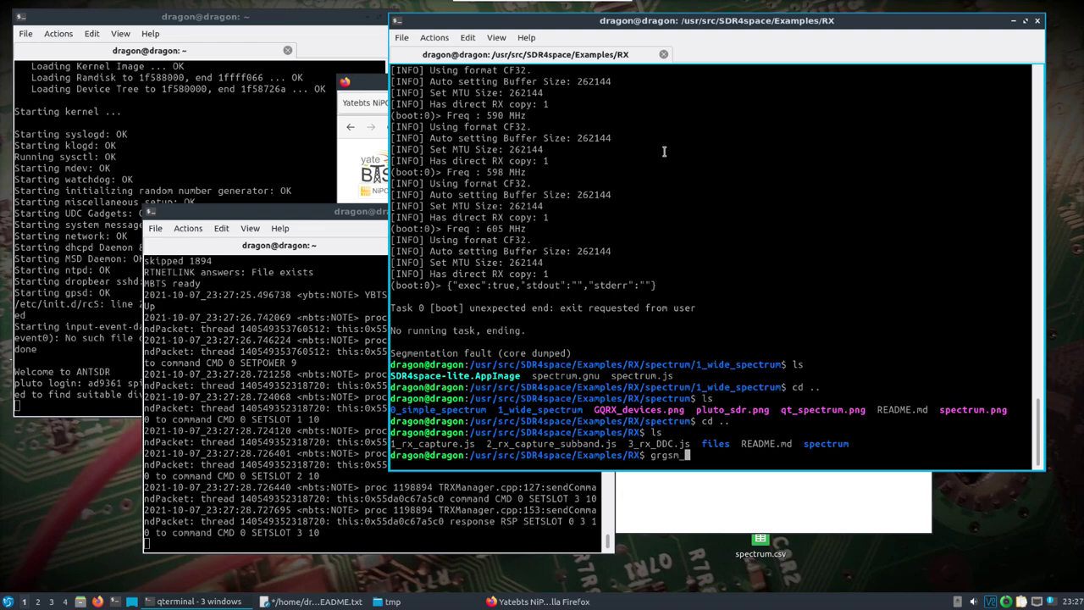
type("scanner -h")
key("Return")
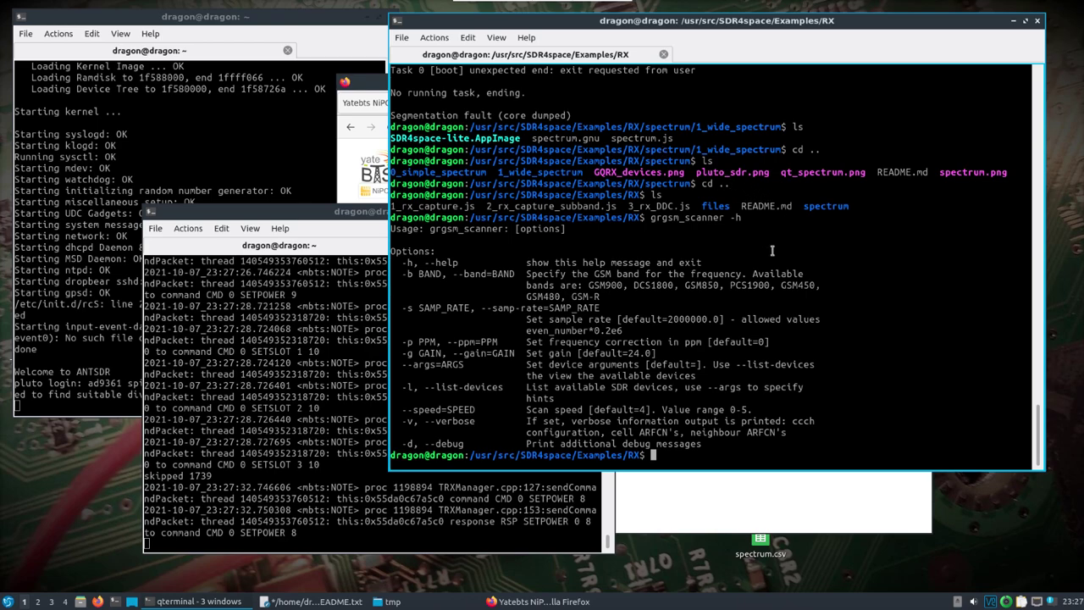
key("Up")
key("BackSpace")
type("b ")
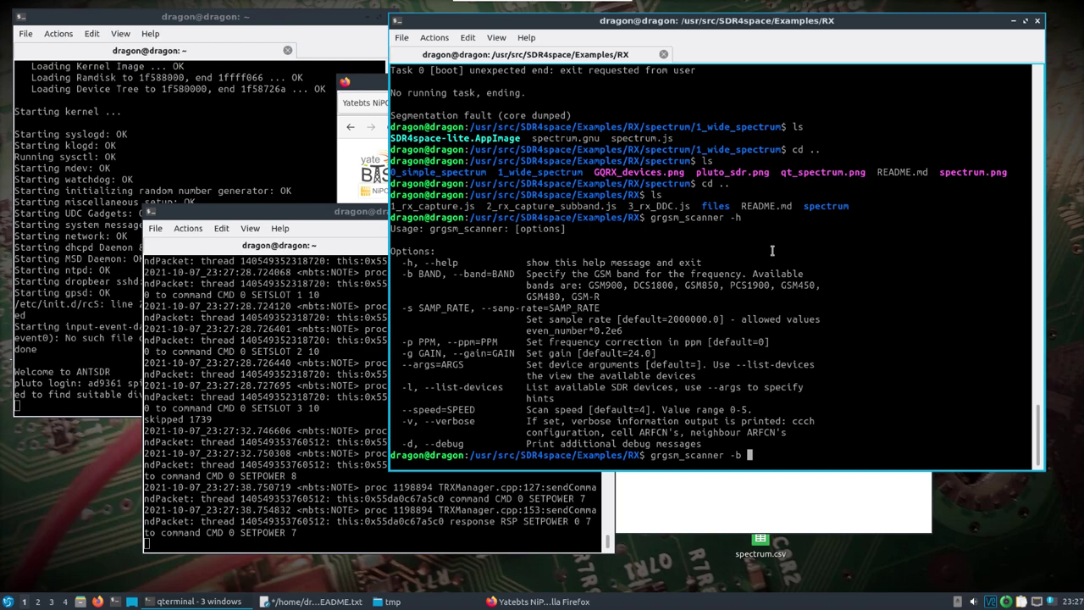
type("GSM900 -")
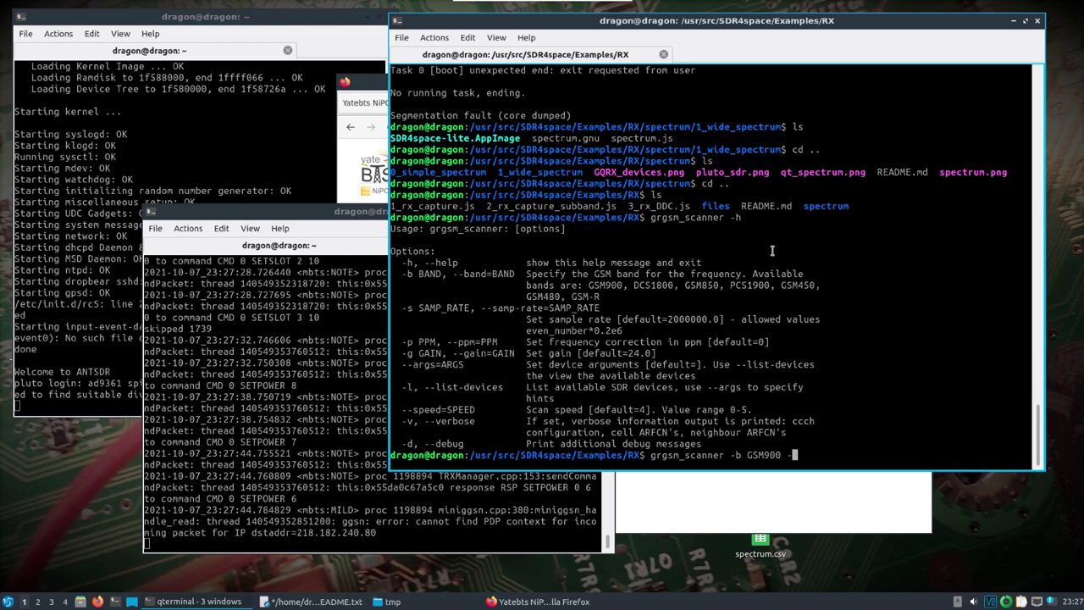
type("-args")
Copy the driver=plutosdr device line from README.txt, paste it after --args, and add the -d flag.
left_click(319, 603)
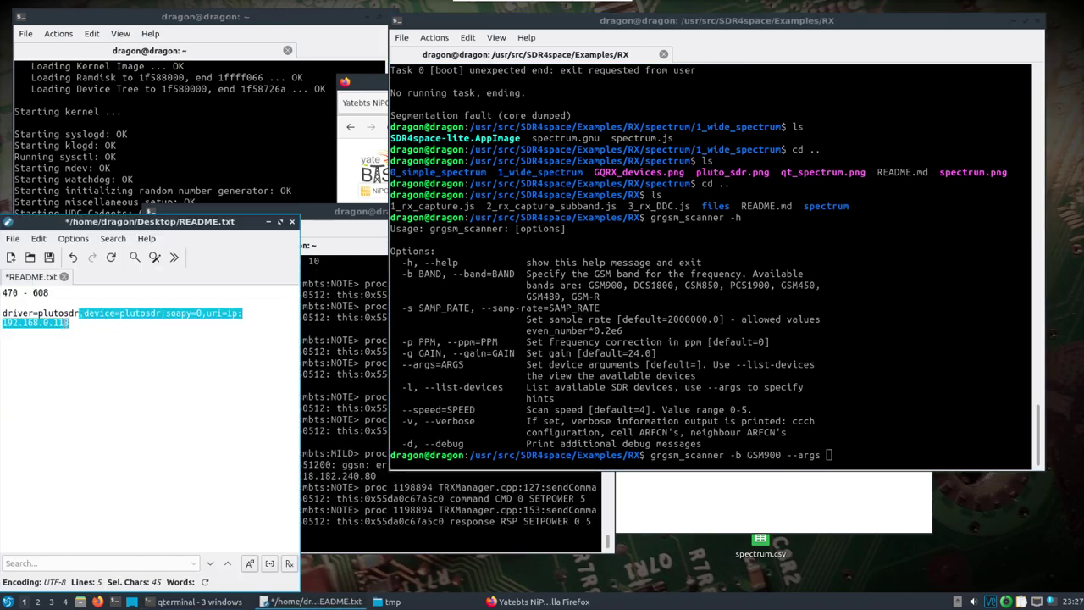
left_click(64, 323)
left_click_drag(65, 322, 5, 314)
right_click(7, 314)
left_click(43, 370)
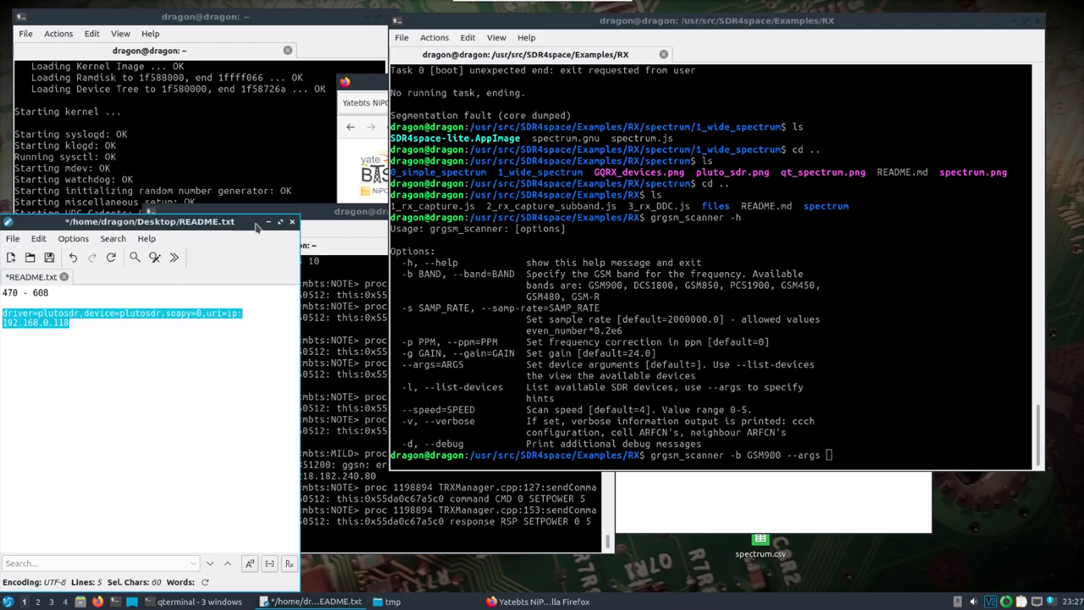
left_click(305, 245)
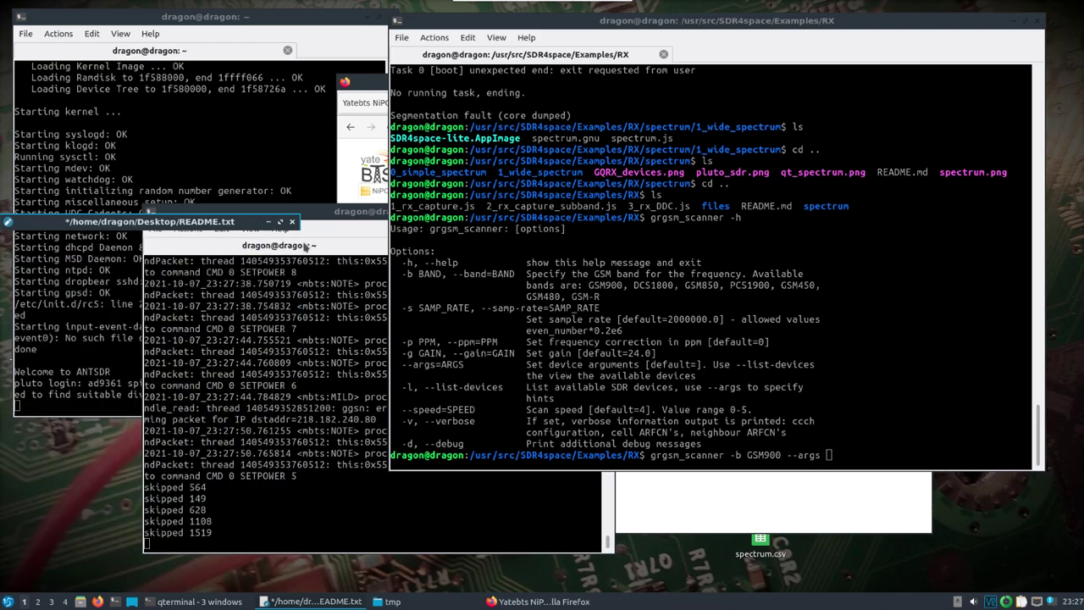
right_click(873, 451)
left_click(910, 286)
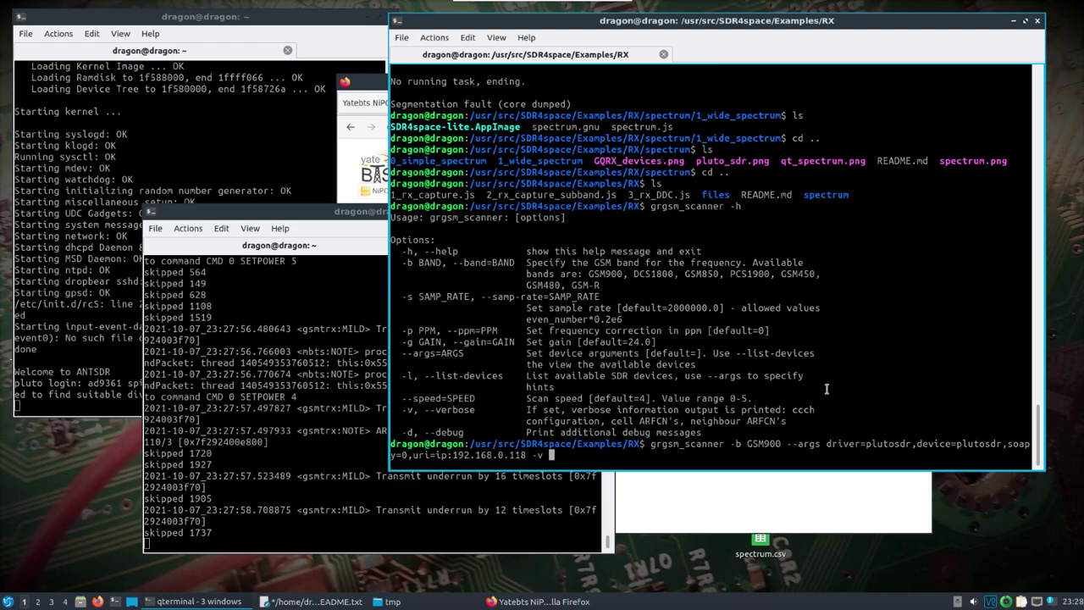
type("-d")
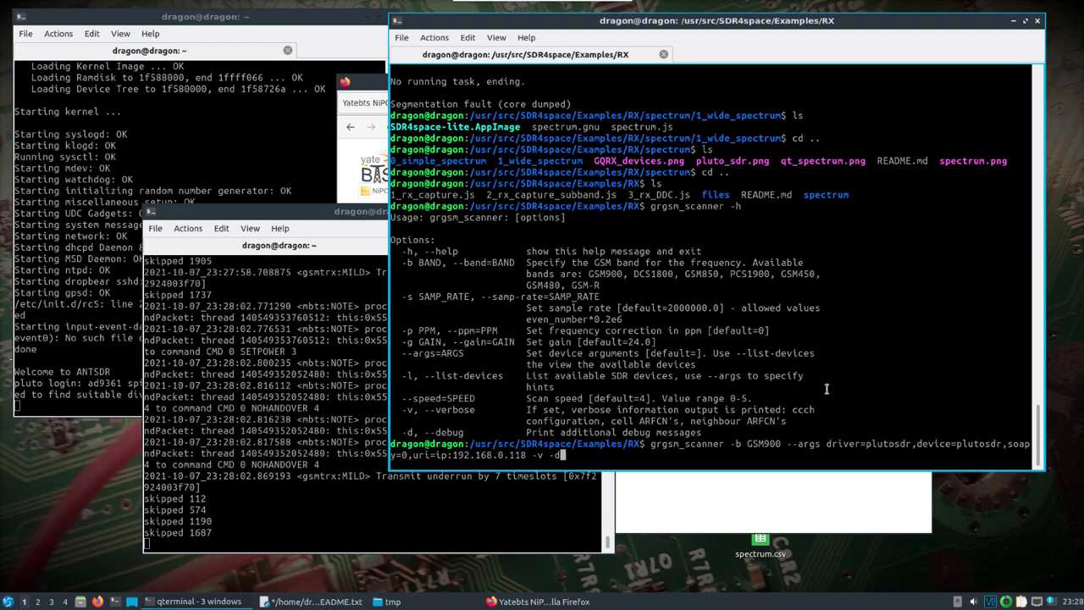
Run the GSM900 scan until it reports ARFCN 0 at 935.0M, then stop it and clear the prompt.
key("Return")
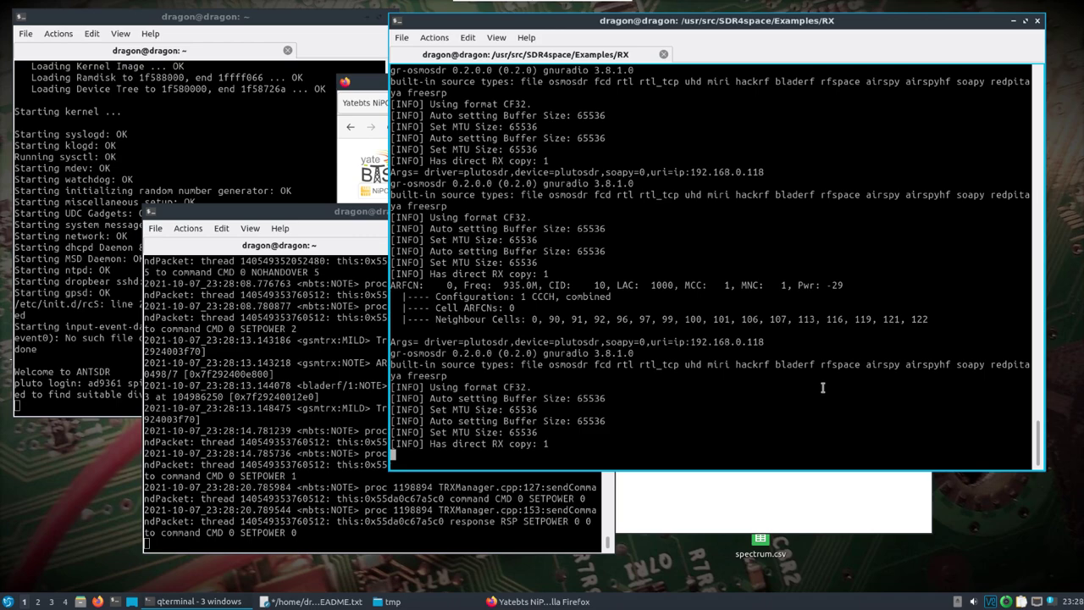
key("ctrl+c")
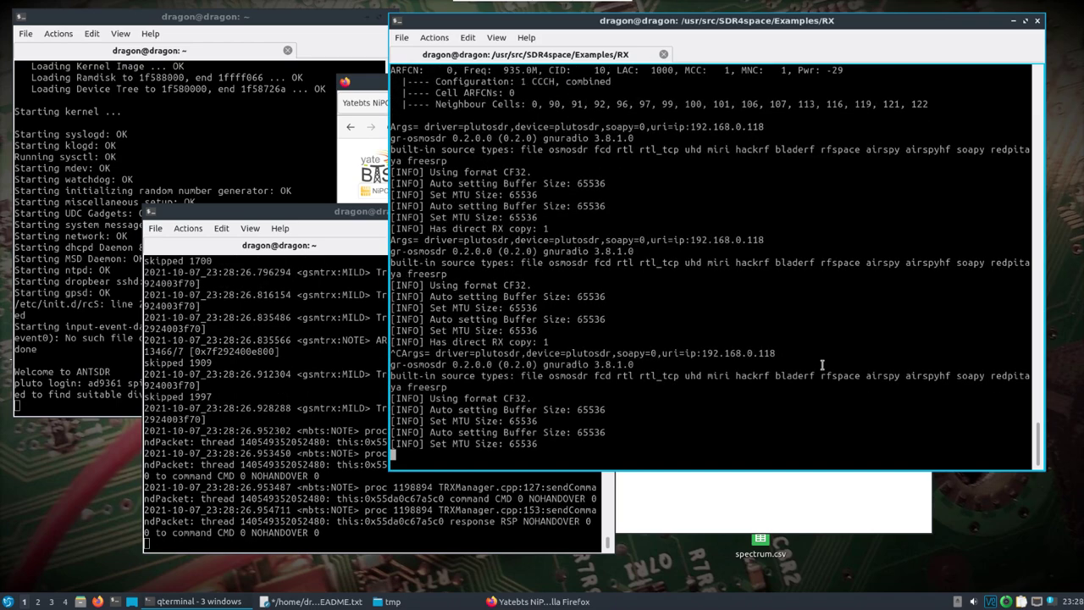
key("ctrl+c")
key("ctrl+c")
key("ctrl+c")
key("ctrl+c")
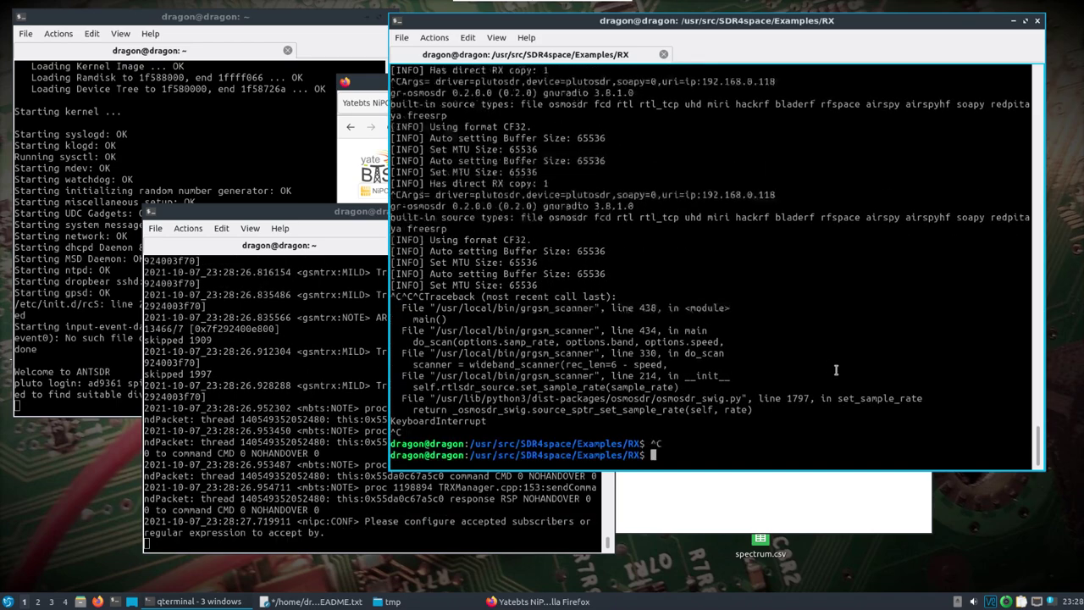
left_click_drag(1037, 442, 1025, 487)
key("Up")
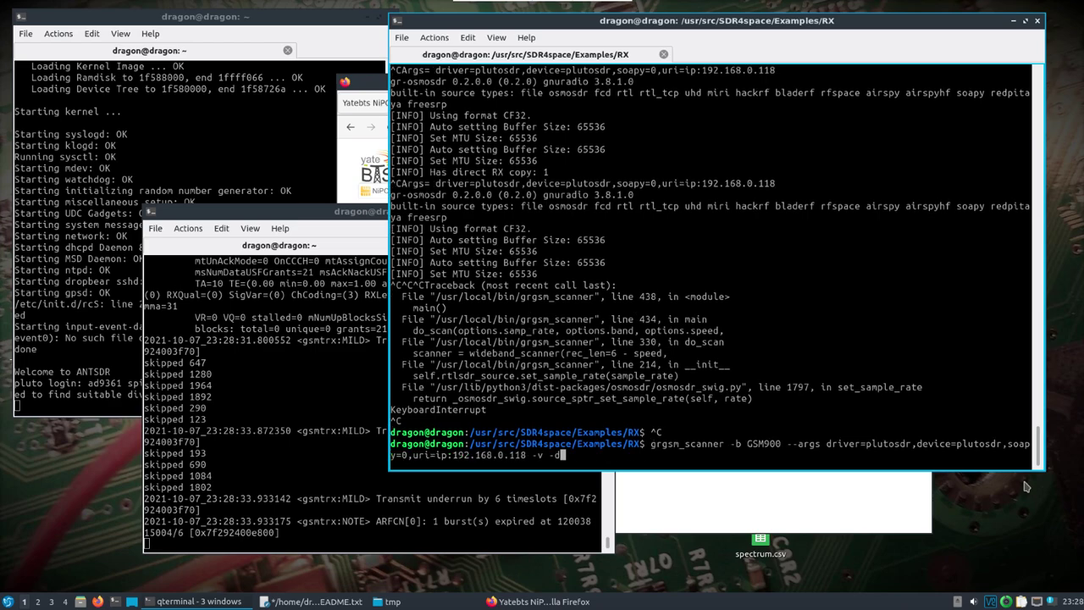
key("Down")
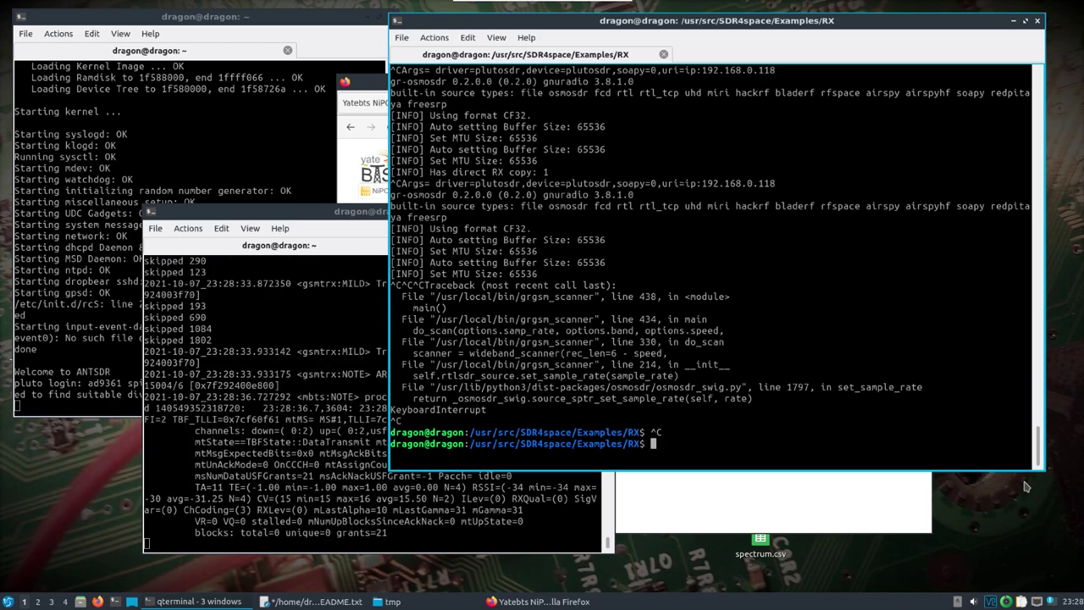
Show grgsm_livemon's help options with 'grgsm_livemon -h'.
type("grgsm_li")
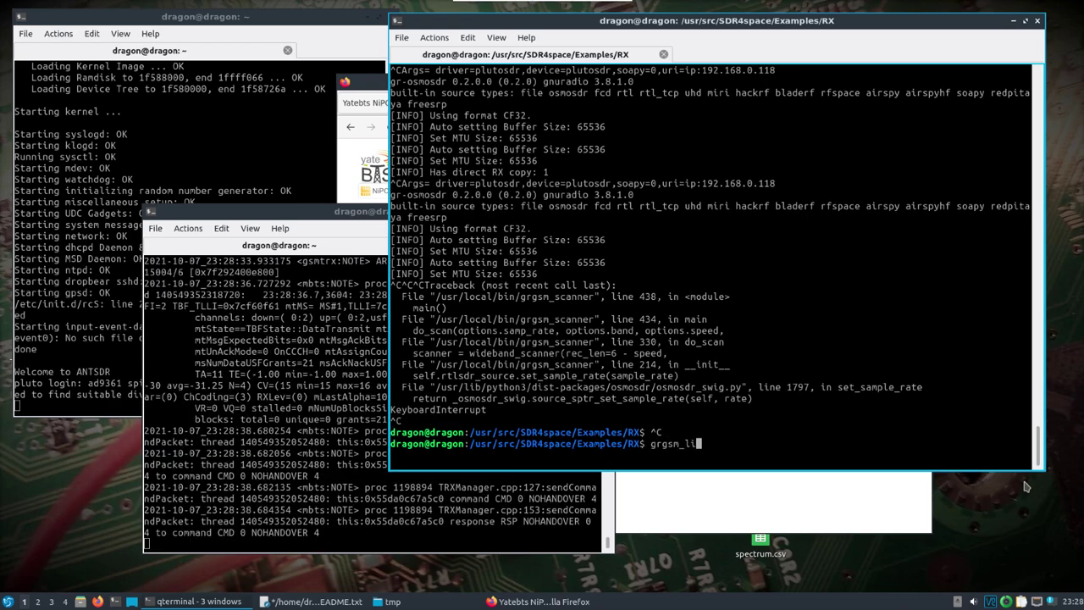
key("Tab")
type("-h")
key("Return")
Launch grgsm_livemon with the pasted Pluto device arguments, tuned to 935.0M.
key("Up")
key("BackSpace")
type("-args")
right_click(914, 439)
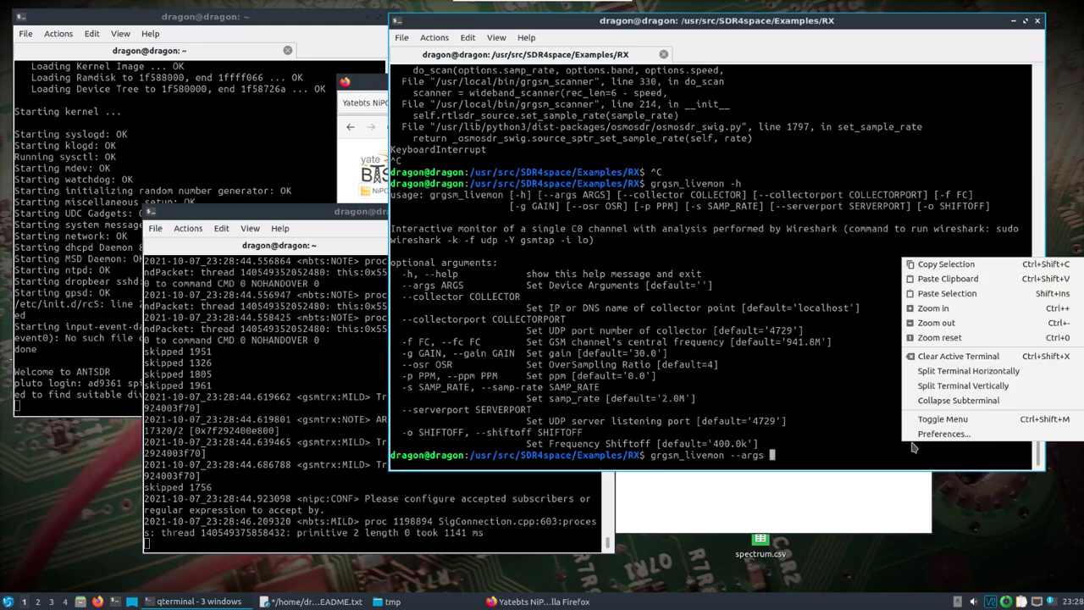
left_click(936, 281)
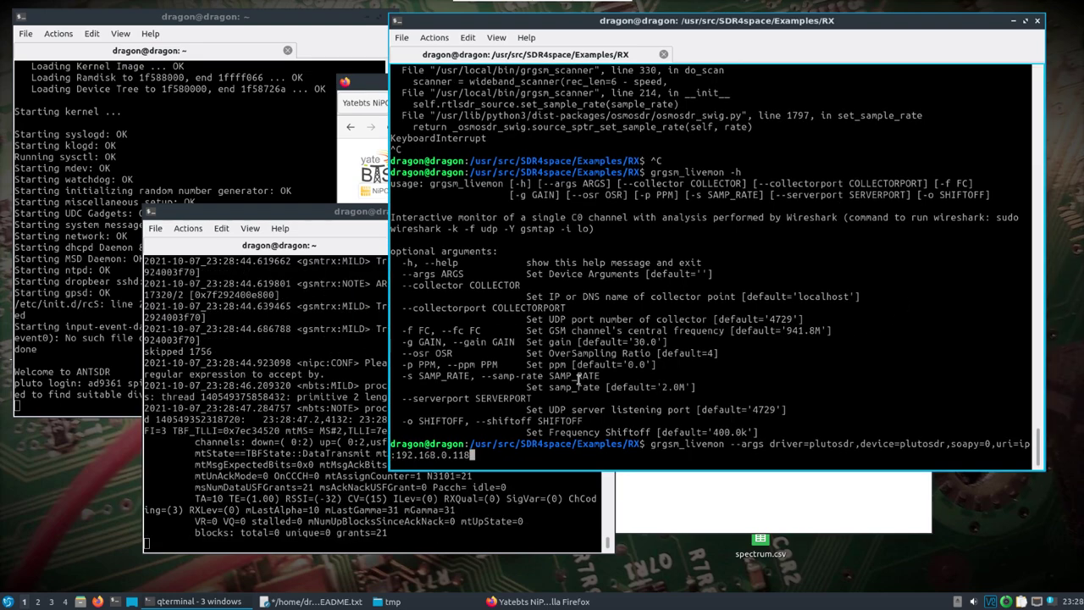
type("-f ")
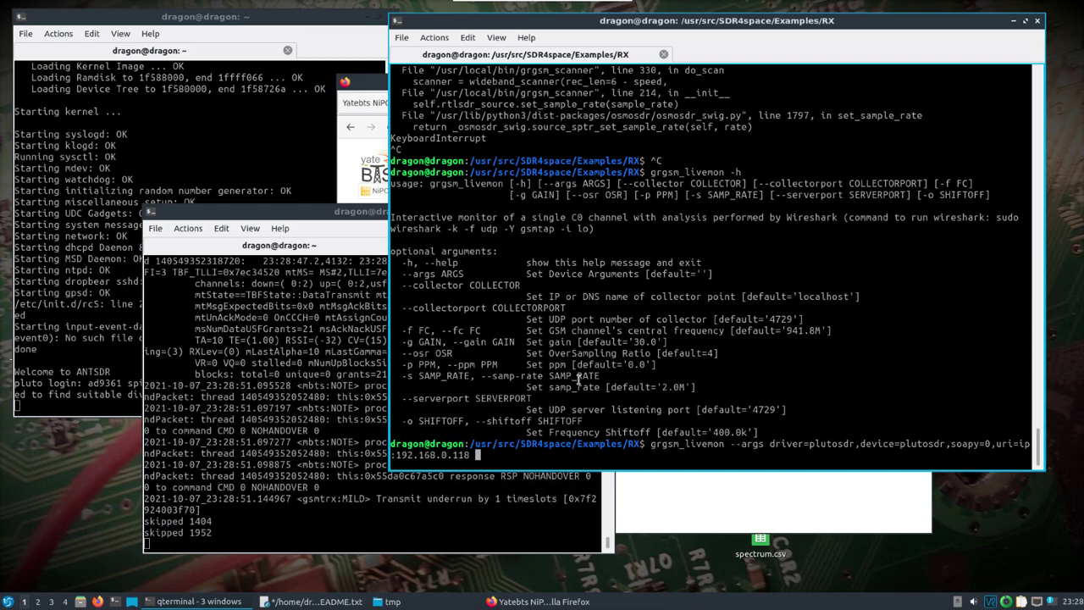
type("935M")
scroll(550, 301, "up", 9)
scroll(549, 302, "up", 1)
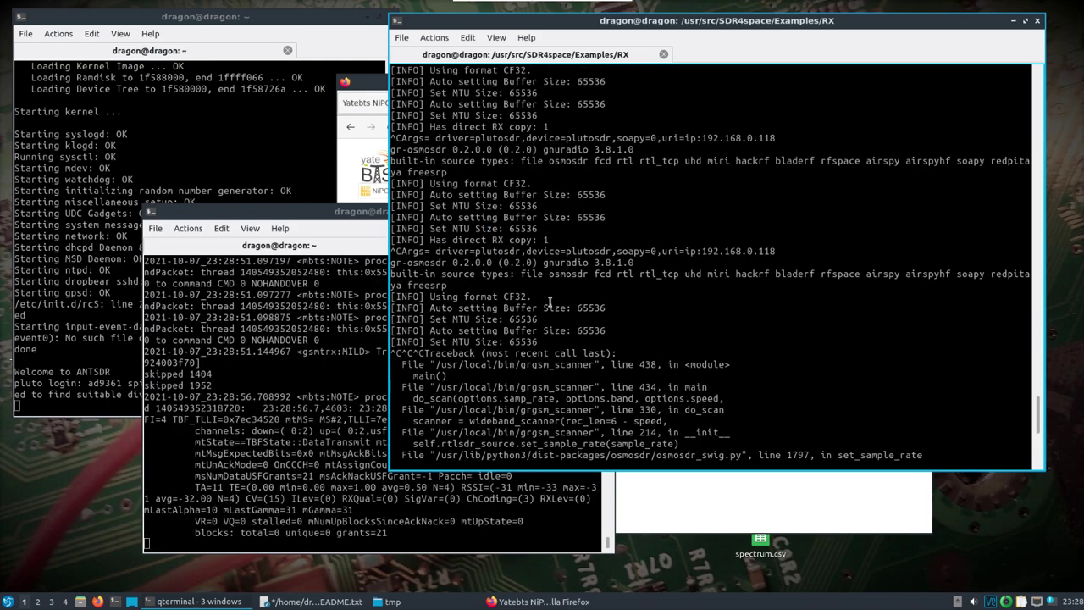
scroll(550, 301, "up", 3)
scroll(549, 302, "up", 1)
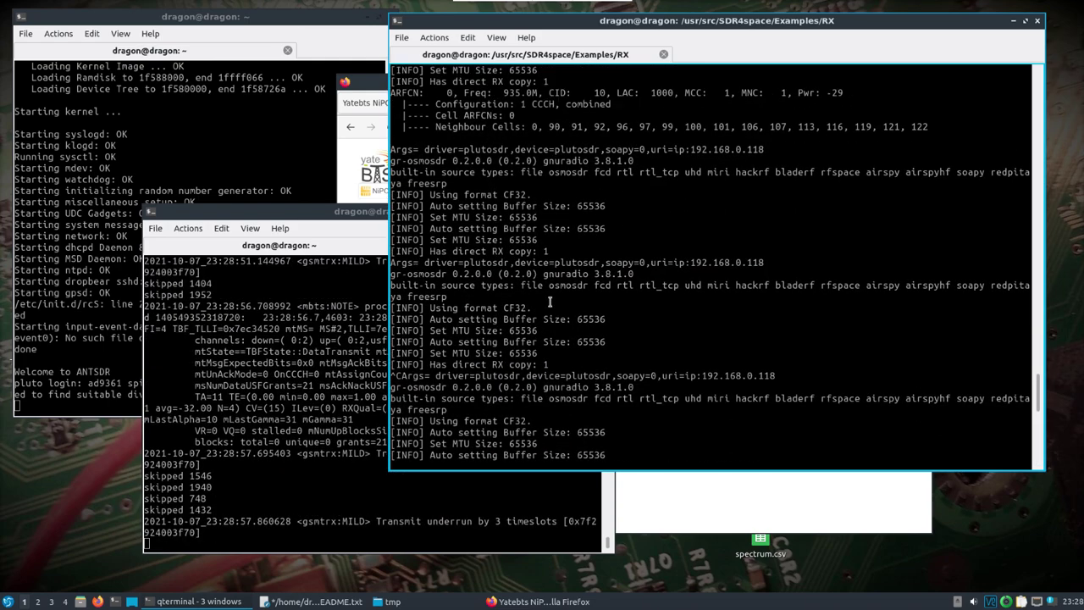
type("935M")
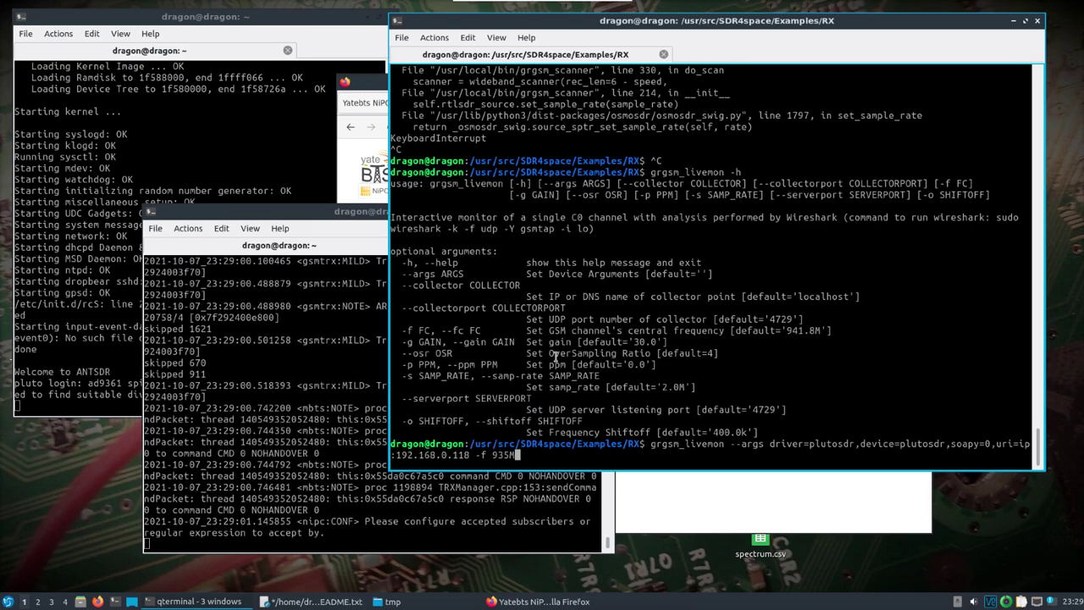
type(".0")
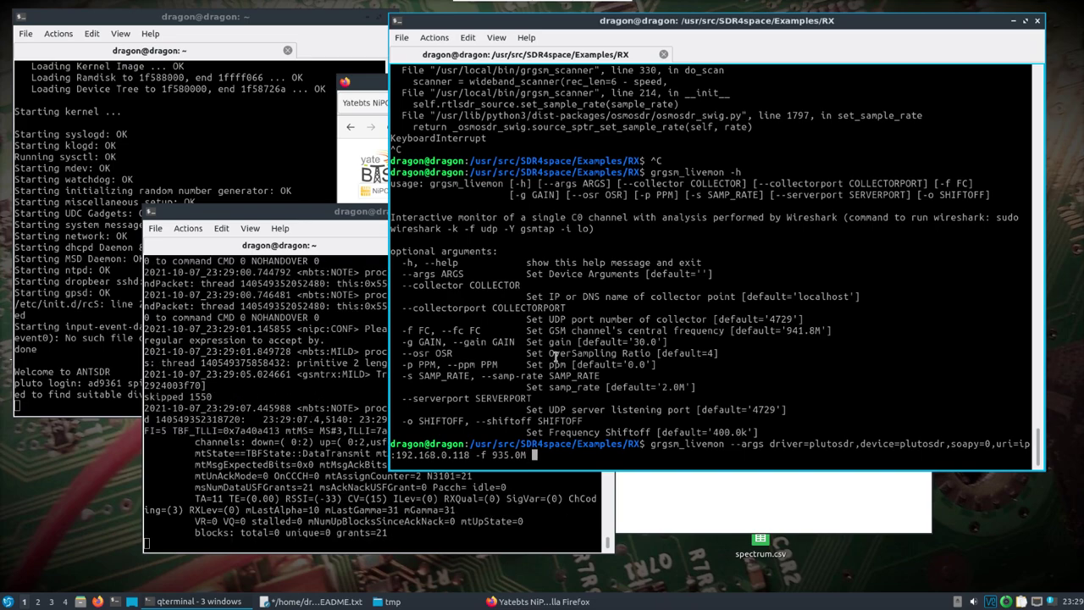
key("Return")
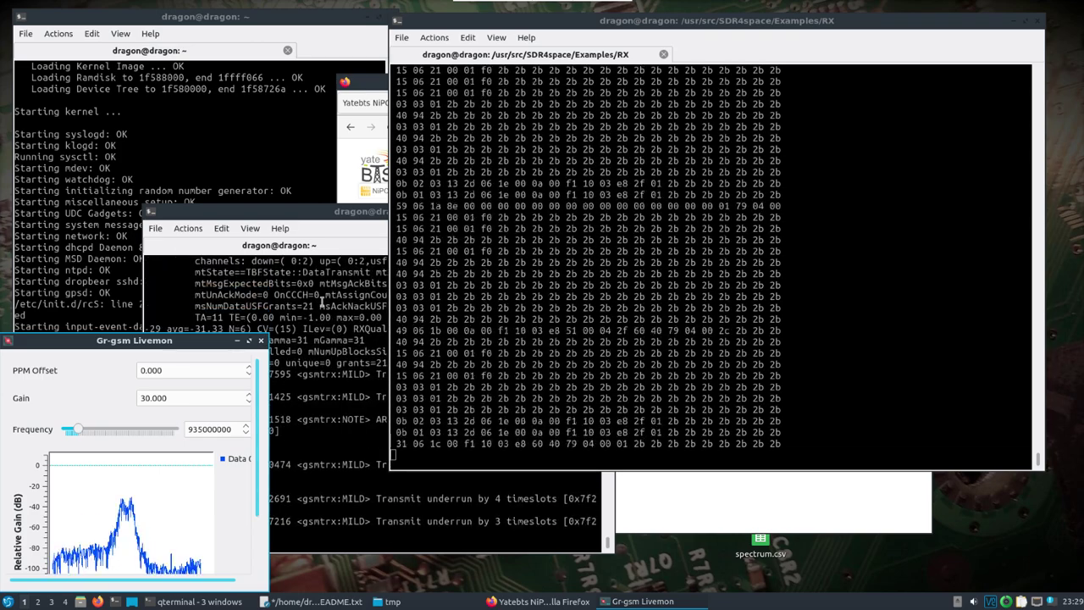
Close the Gr-gsm Livemon window once the 935 MHz decoded bursts have been observed.
left_click(262, 341)
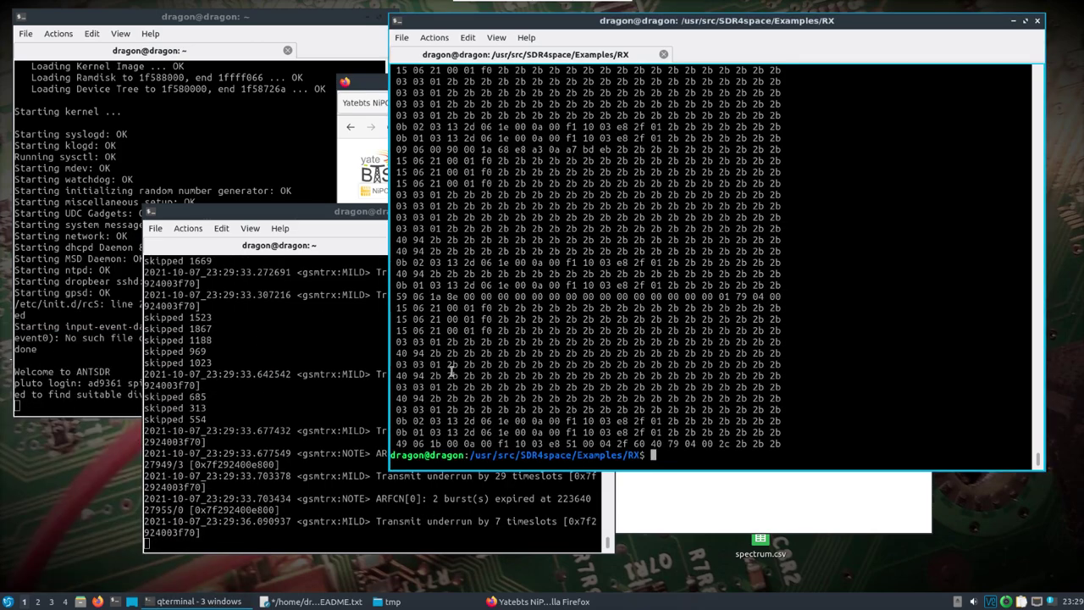
Stop the running yate base station with Ctrl+C and close its log terminal.
left_click(356, 371)
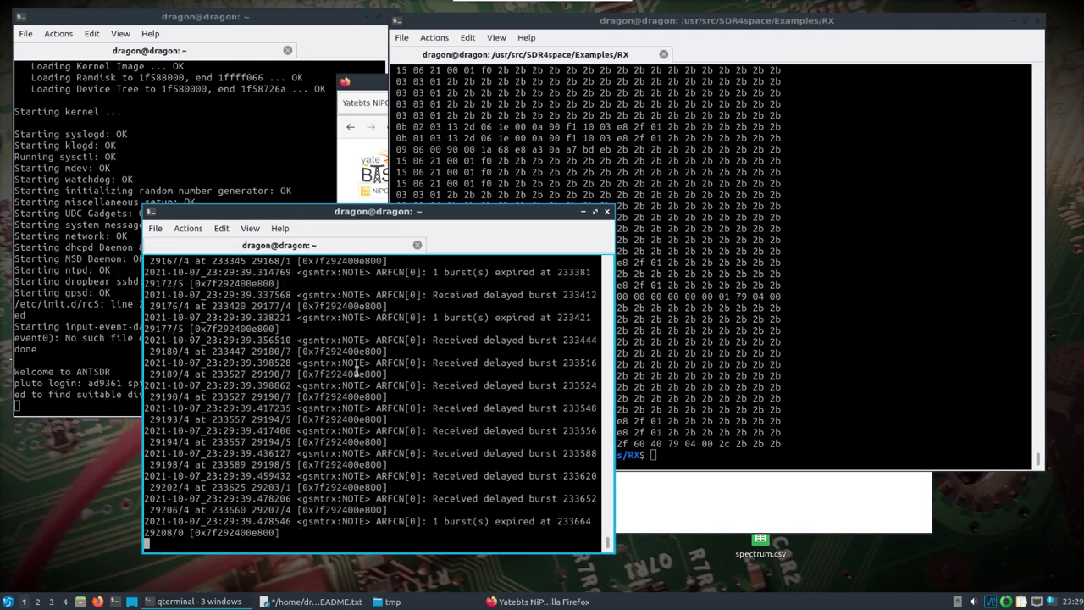
key("ctrl+c")
key("ctrl+c")
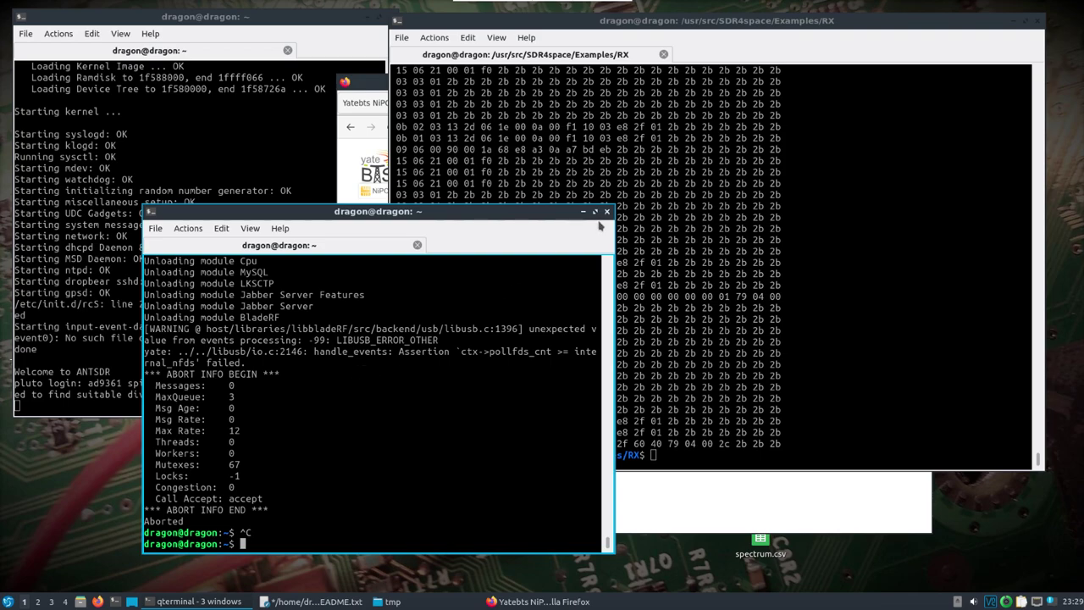
left_click(608, 213)
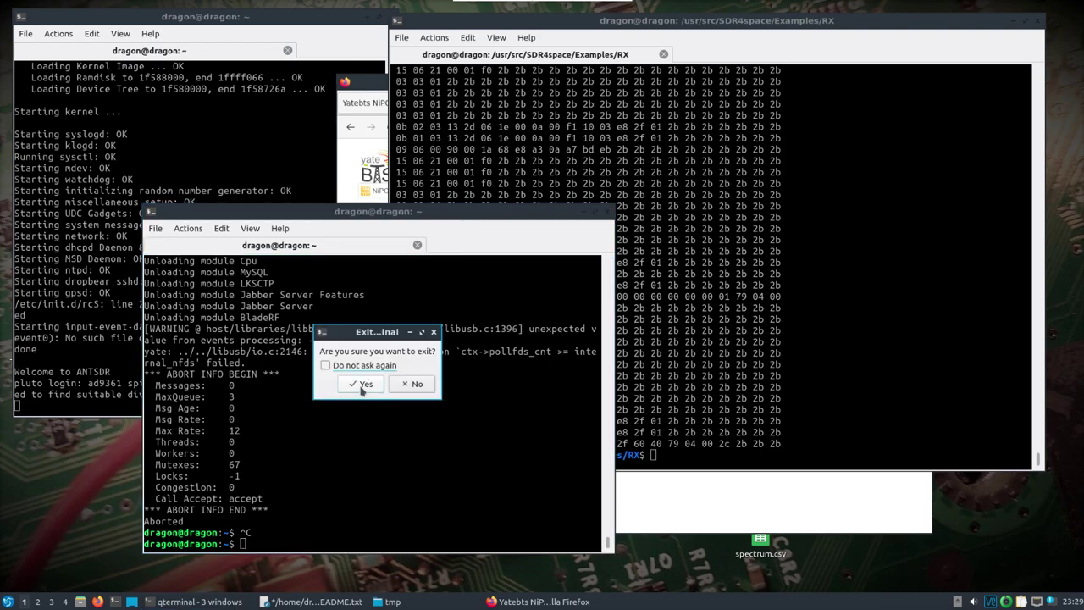
left_click(362, 385)
Clear the RX terminal with 'clear' and cancel the removable medium prompt.
type("clear")
key("Return")
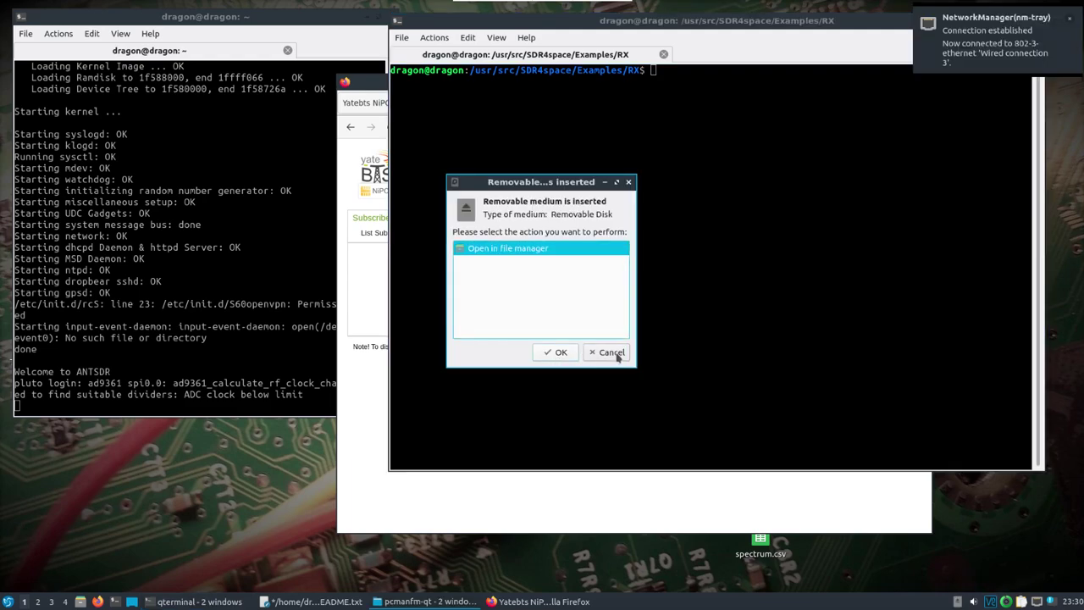
left_click(619, 356)
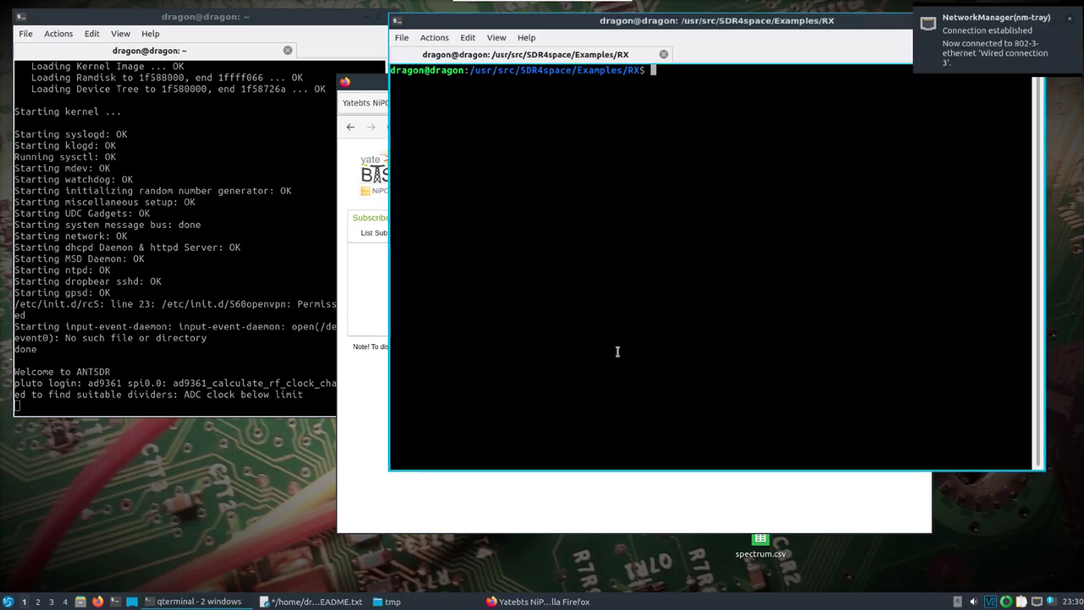
Launch Universal Radio Hacker and open its Spectrum Analyzer.
left_click(7, 601)
mouse_move(42, 449)
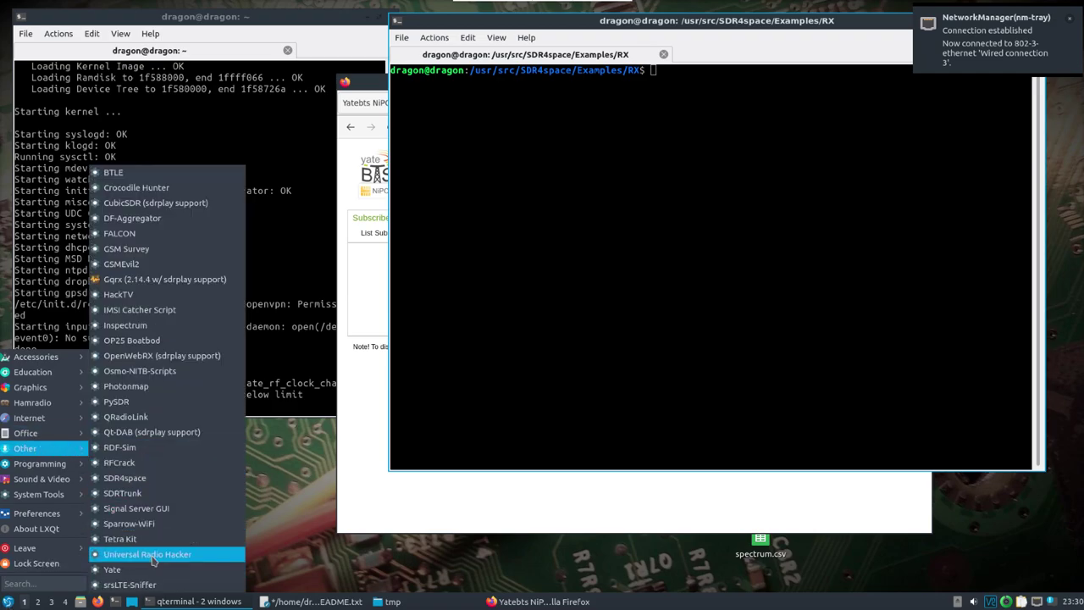
left_click(149, 555)
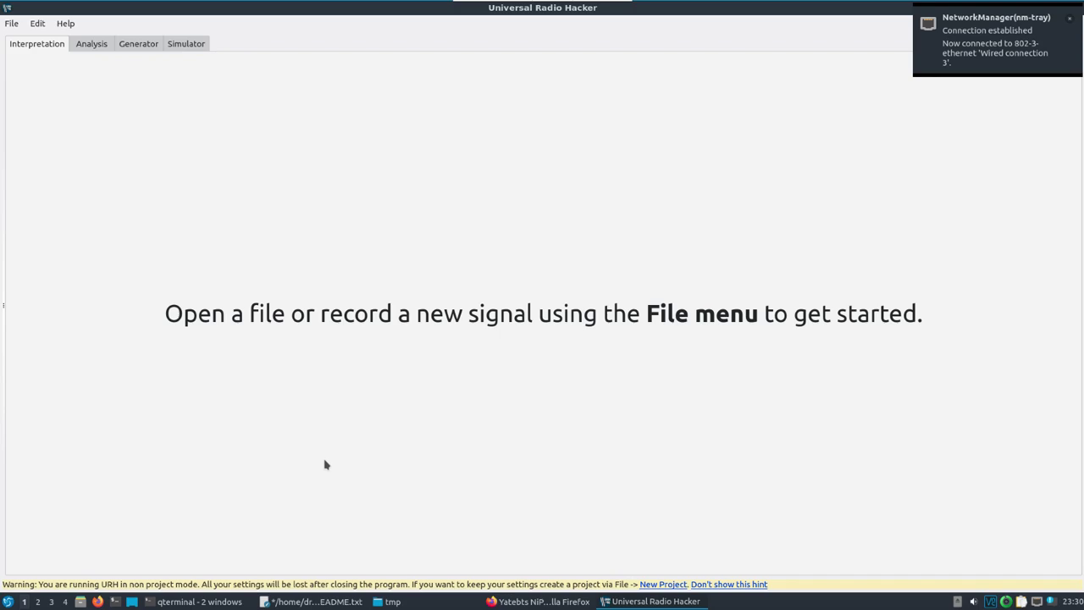
left_click(8, 25)
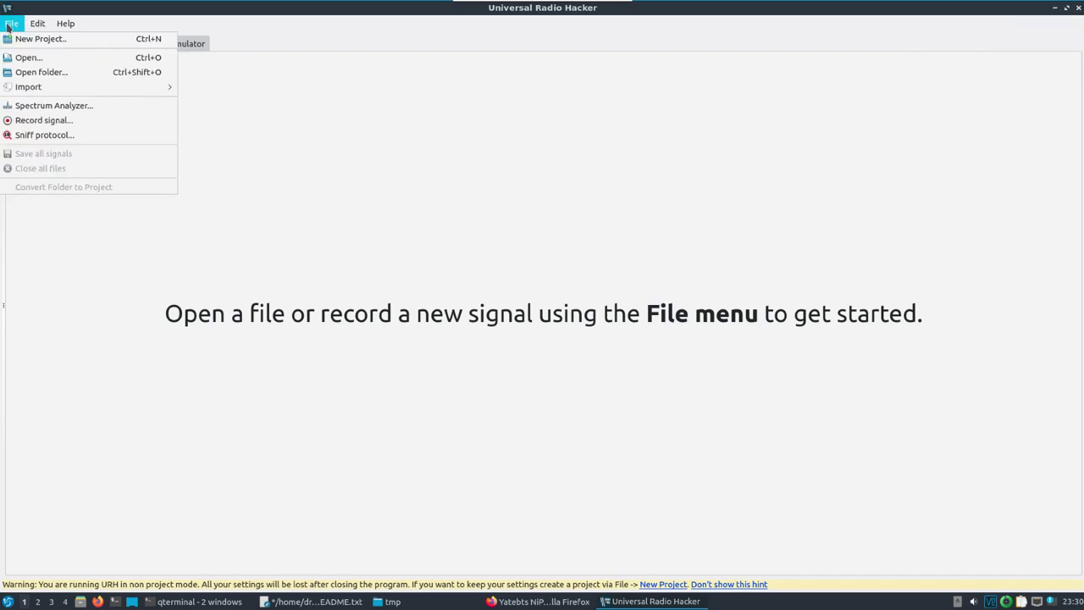
left_click(37, 111)
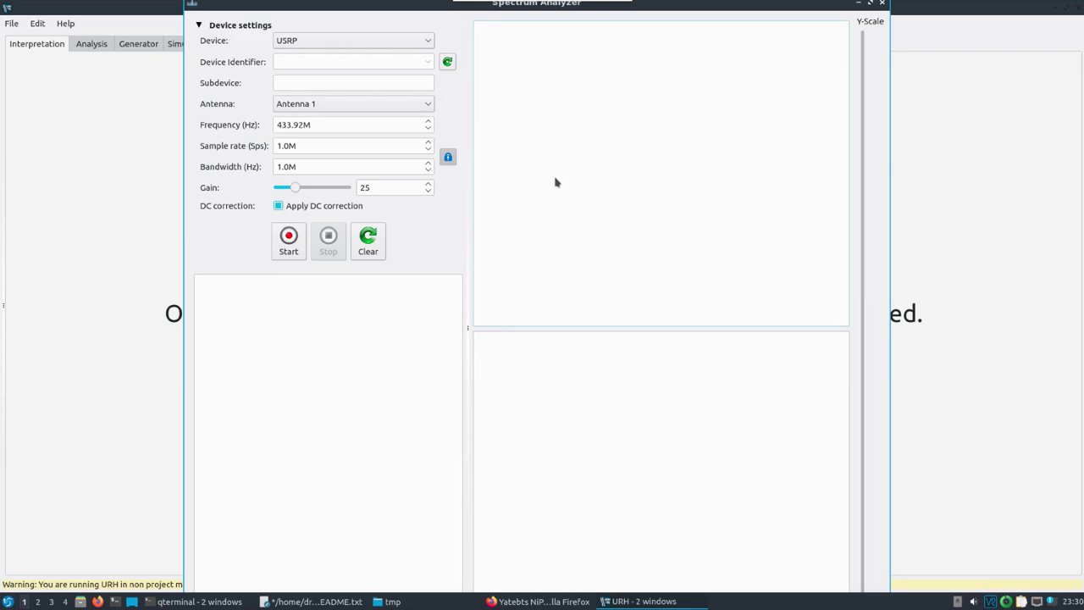
Maximize, then resize and reposition the Spectrum Analyzer window.
left_click(646, 601)
left_click(632, 601)
right_click(632, 601)
left_click(629, 602)
right_click(625, 602)
left_click(625, 601)
right_click(653, 580)
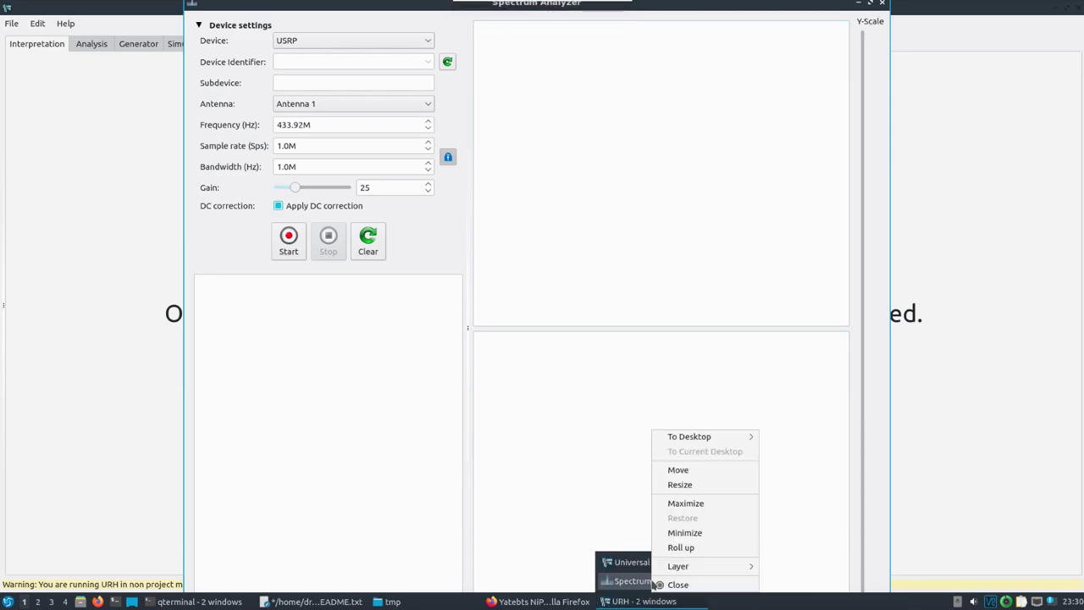
left_click(686, 505)
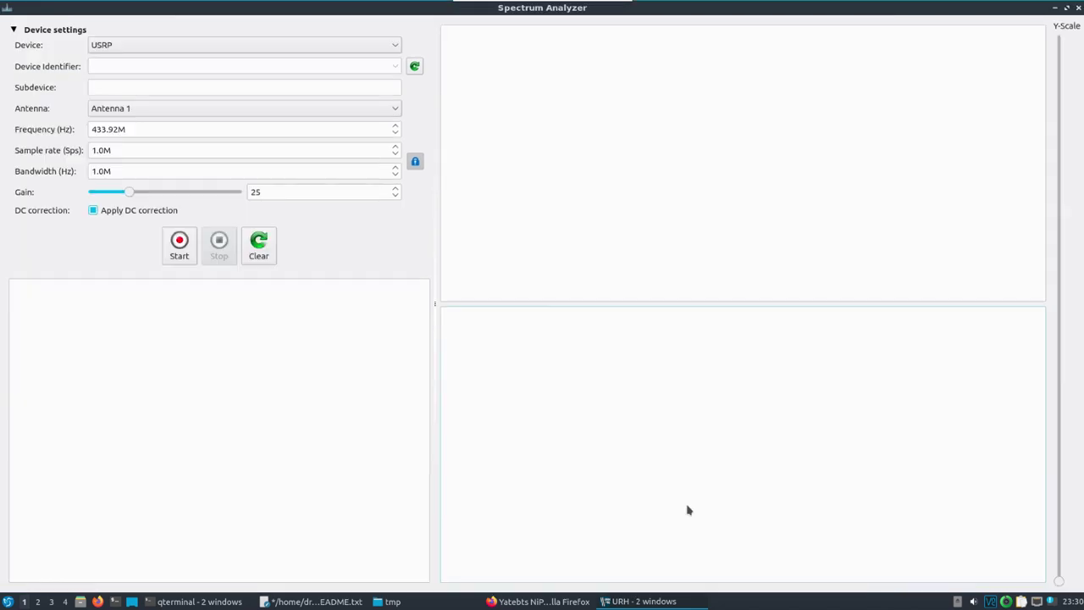
left_click(1067, 8)
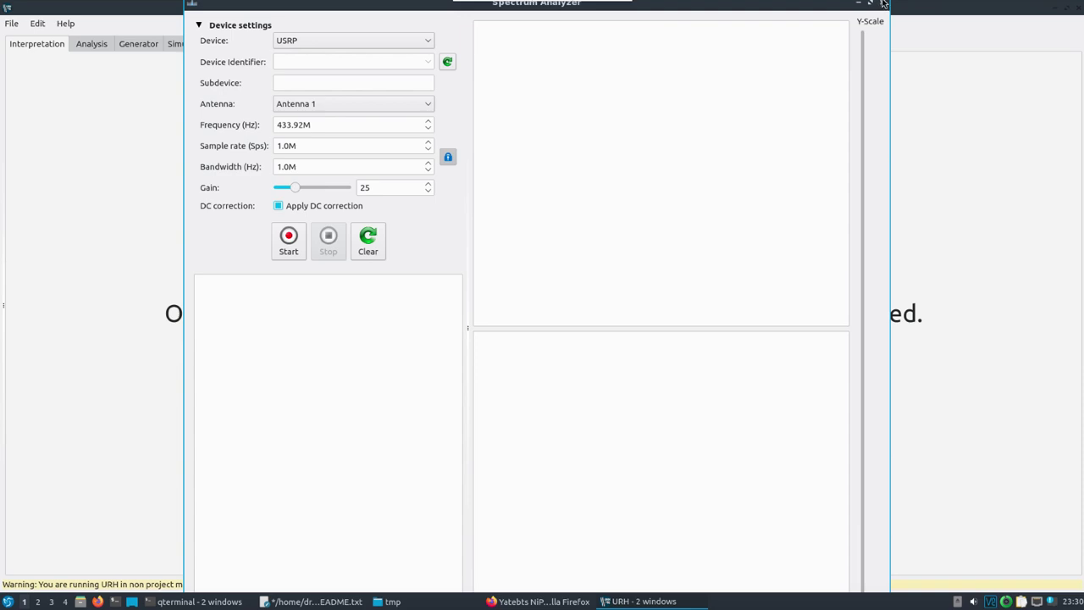
left_click_drag(885, 4, 825, 80)
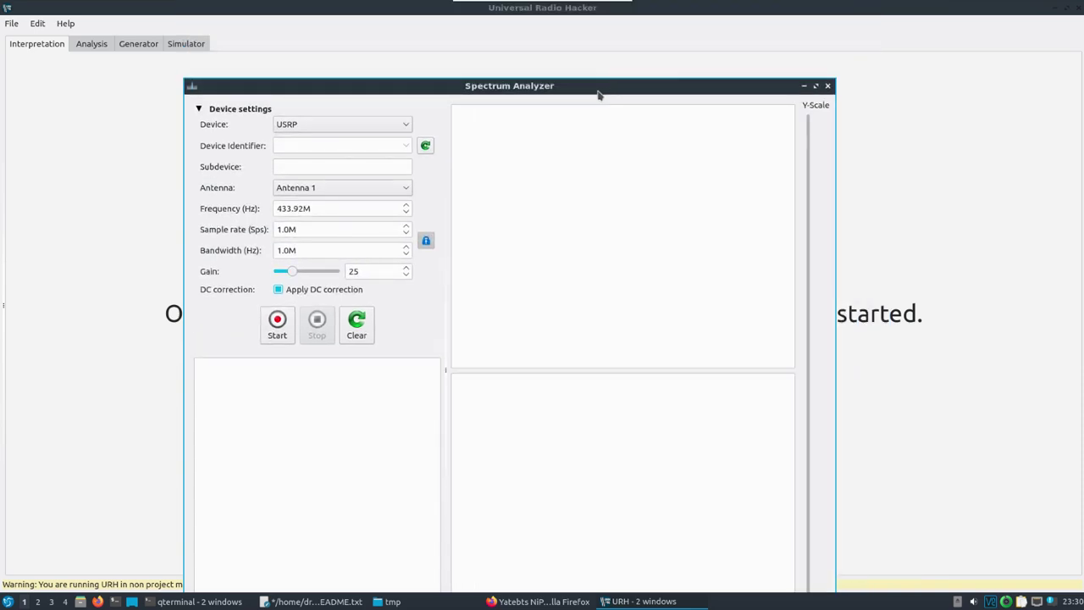
left_click_drag(601, 92, 630, 35)
Show the live PlutoSDR spectrum with gain raised to about 39, then close the analyzer.
left_click(432, 76)
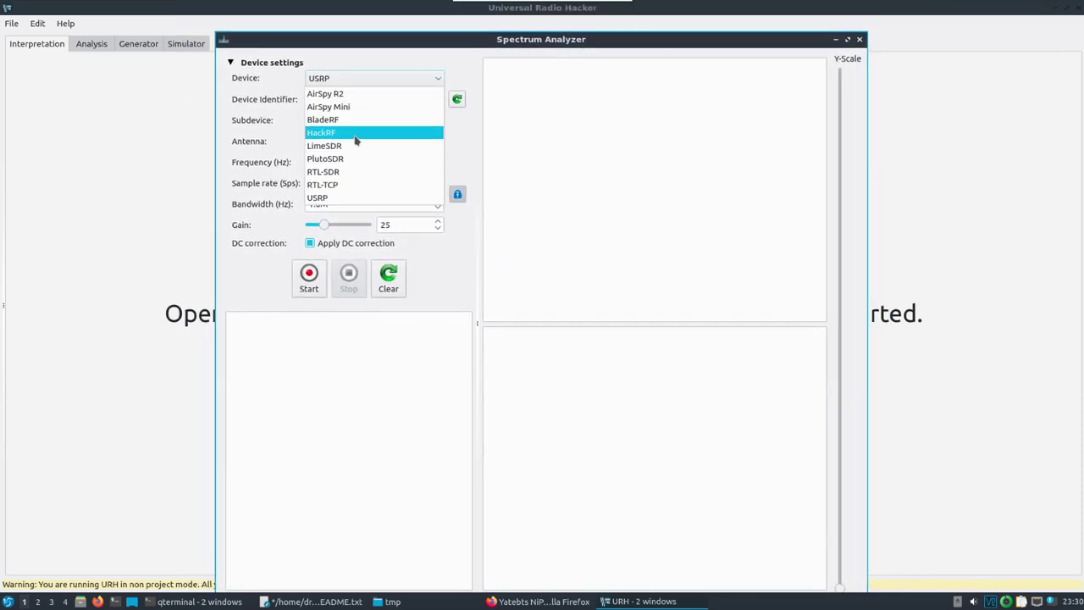
left_click(336, 161)
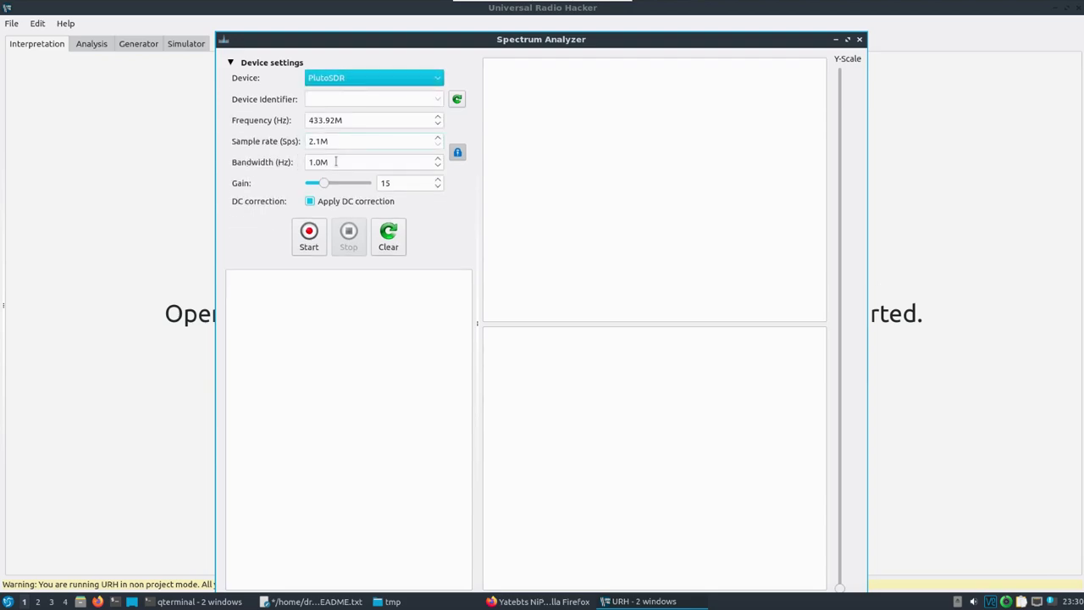
left_click(457, 99)
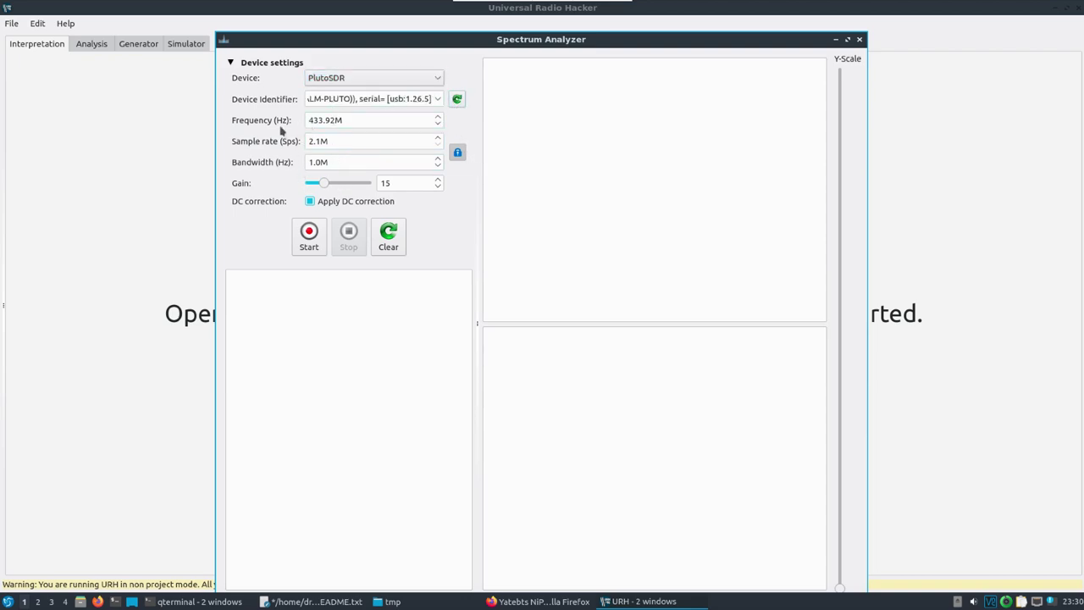
left_click(309, 237)
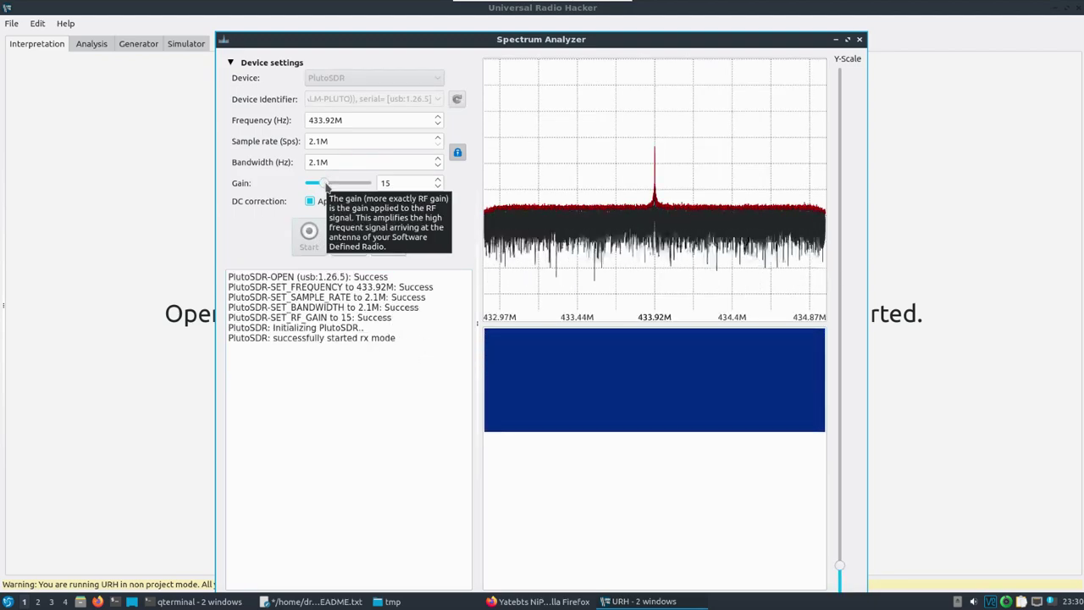
mouse_move(326, 184)
left_mouse_down()
mouse_move(359, 188)
mouse_move(342, 181)
left_mouse_up()
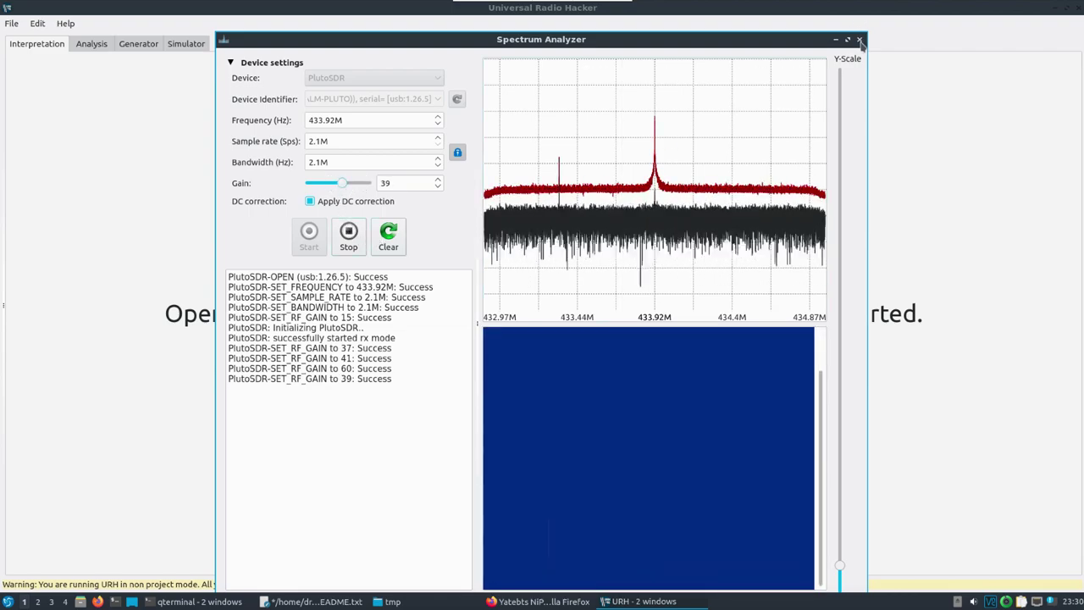
key("Escape")
Record about 6.5 seconds from the PlutoSDR at 433.92M and save the capture.
left_click(11, 24)
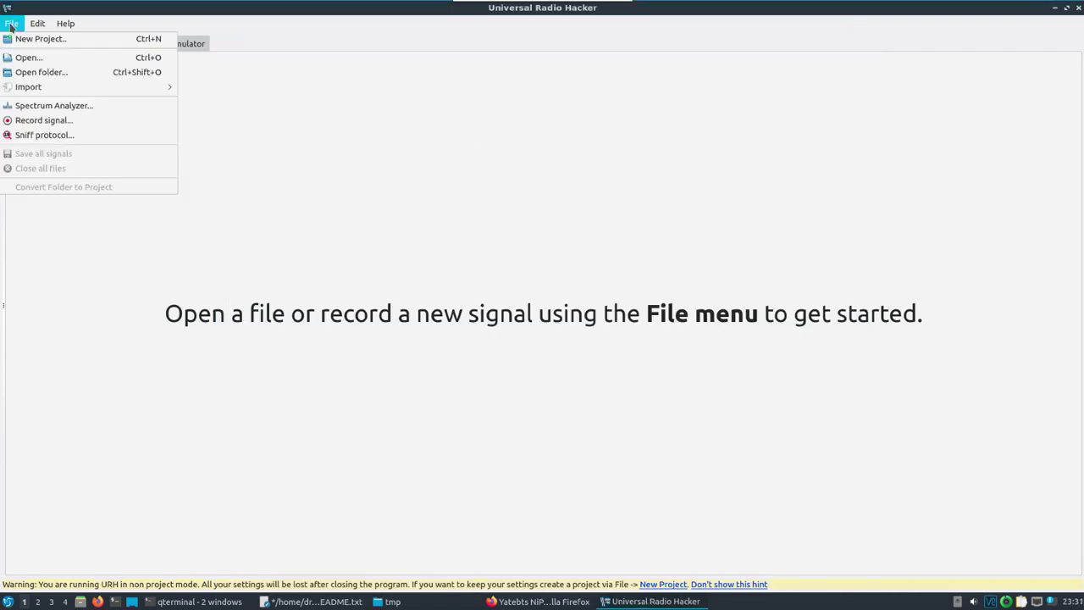
left_click(31, 121)
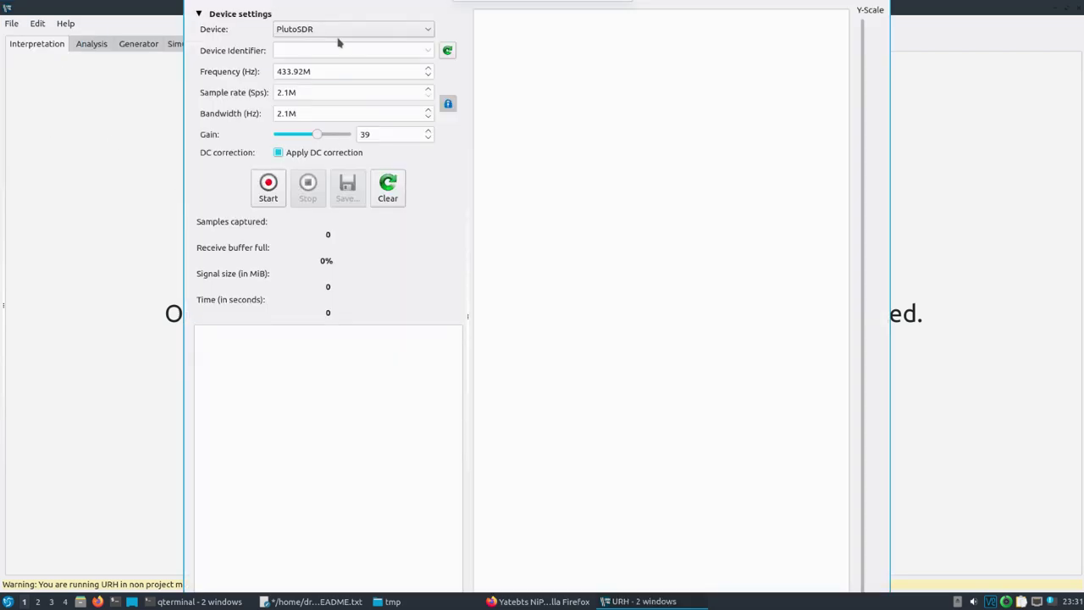
left_click(448, 52)
left_click(268, 186)
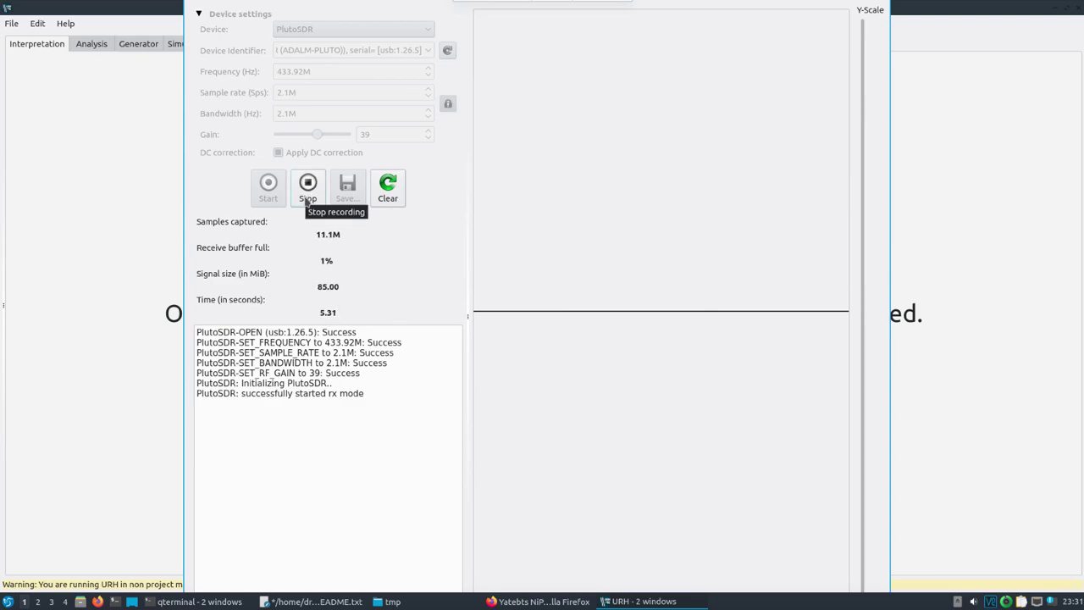
left_click(306, 198)
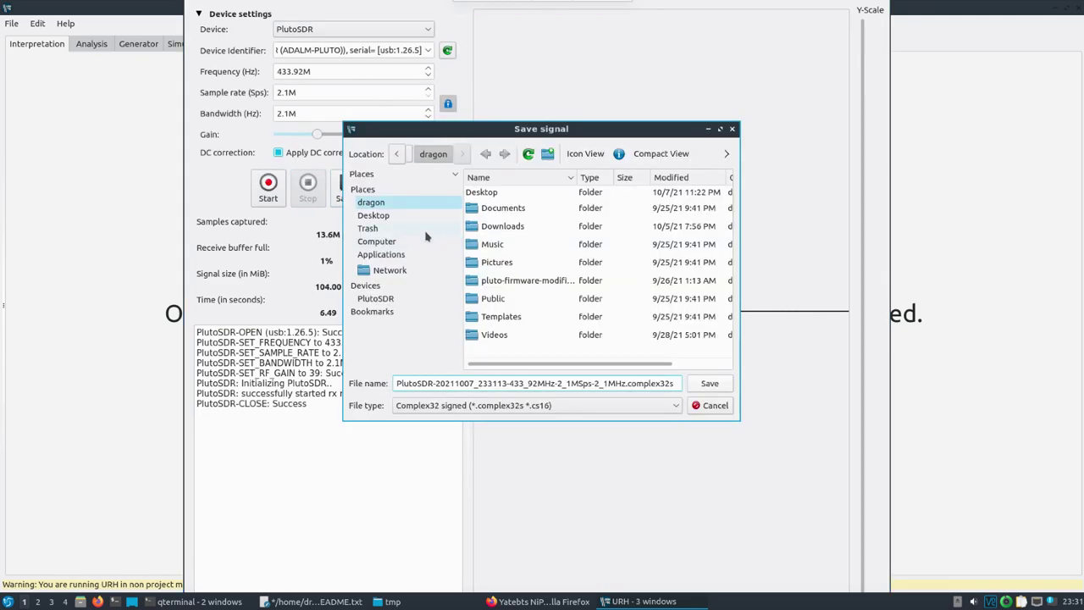
left_click(709, 383)
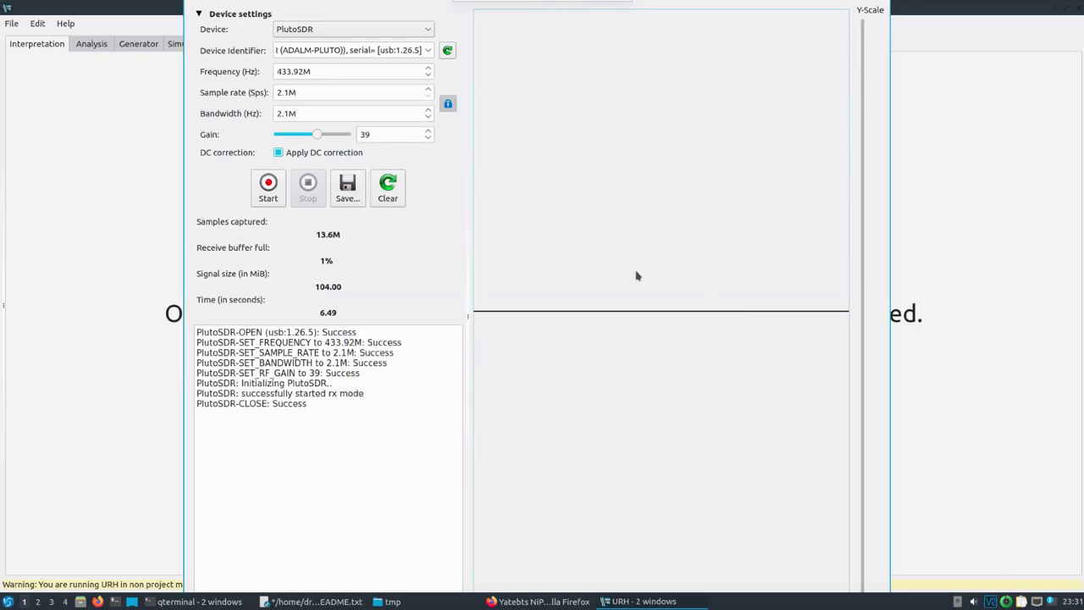
Close the recording window so the capture loads as a complex32s signal.
mouse_move(637, 598)
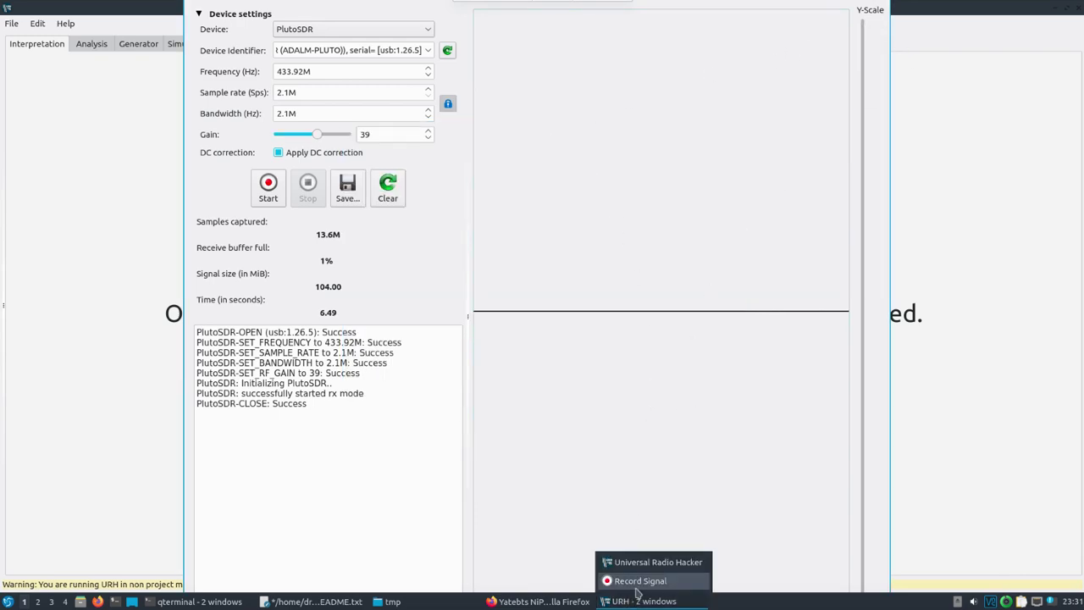
right_click(637, 588)
left_click(666, 504)
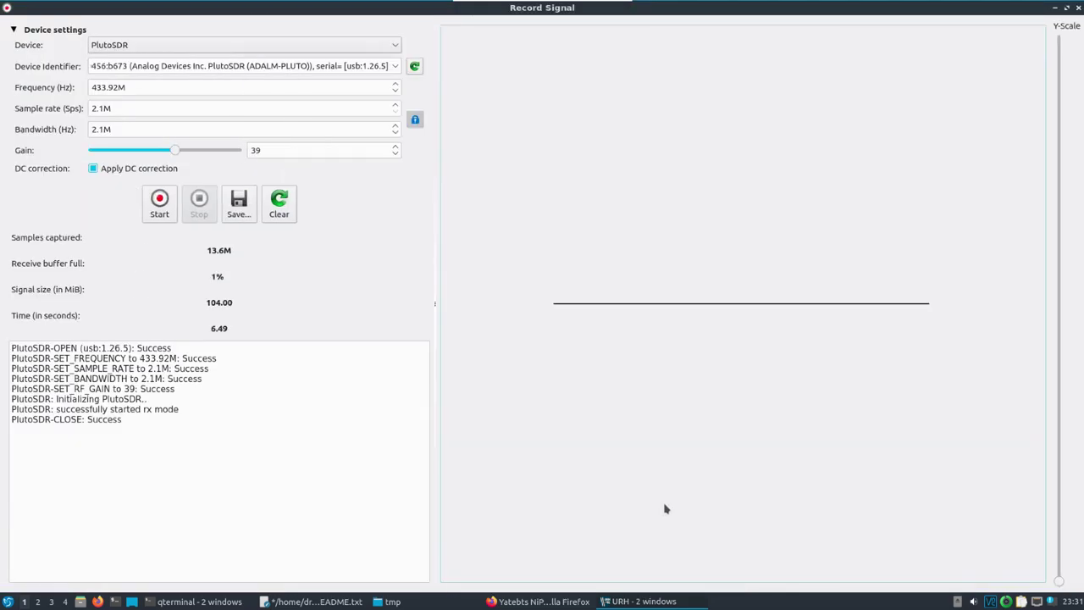
left_click(1079, 10)
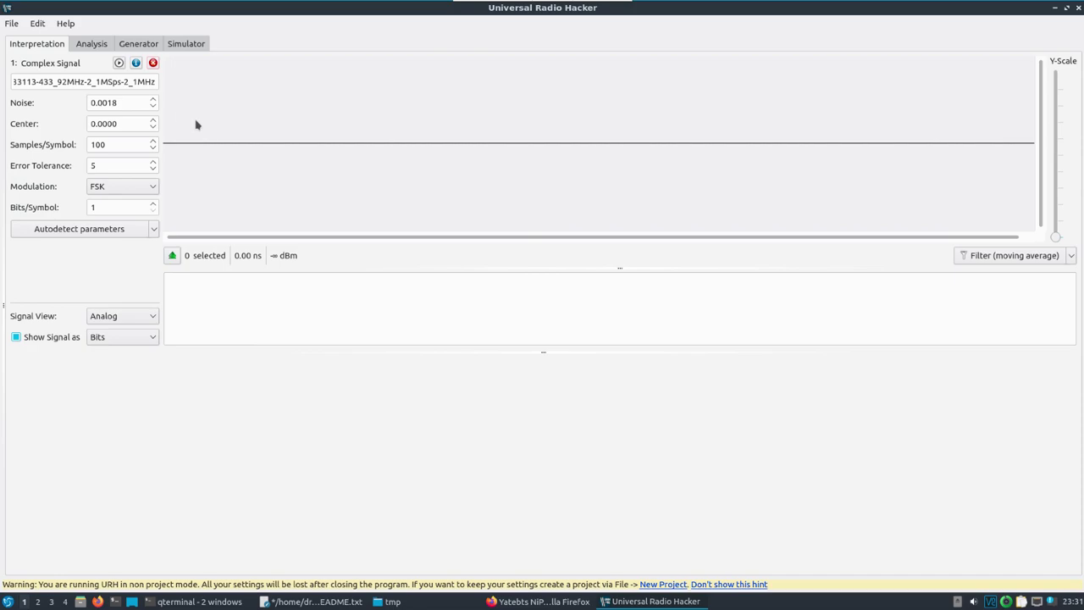
Open the recorded signal's replay settings with the PlutoSDR detected, then show the Hamradio applications.
left_click(119, 63)
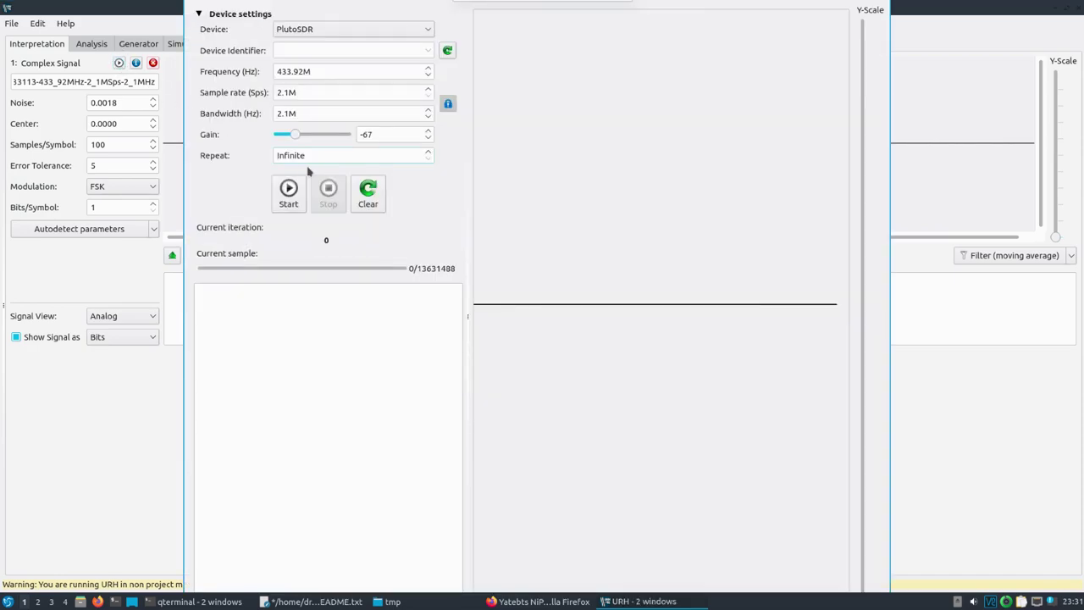
left_click(447, 50)
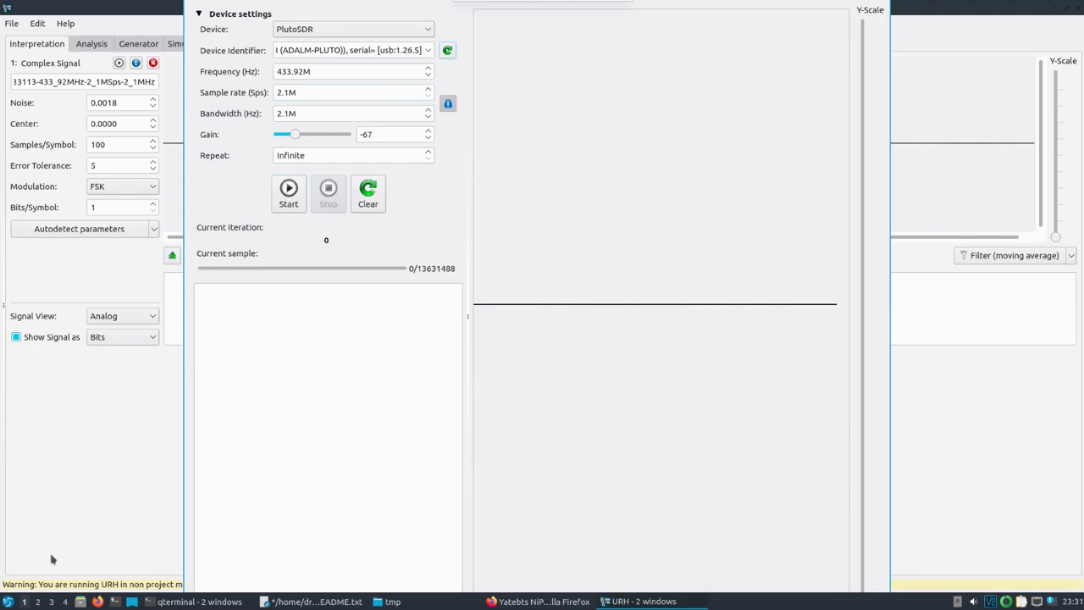
left_click(7, 602)
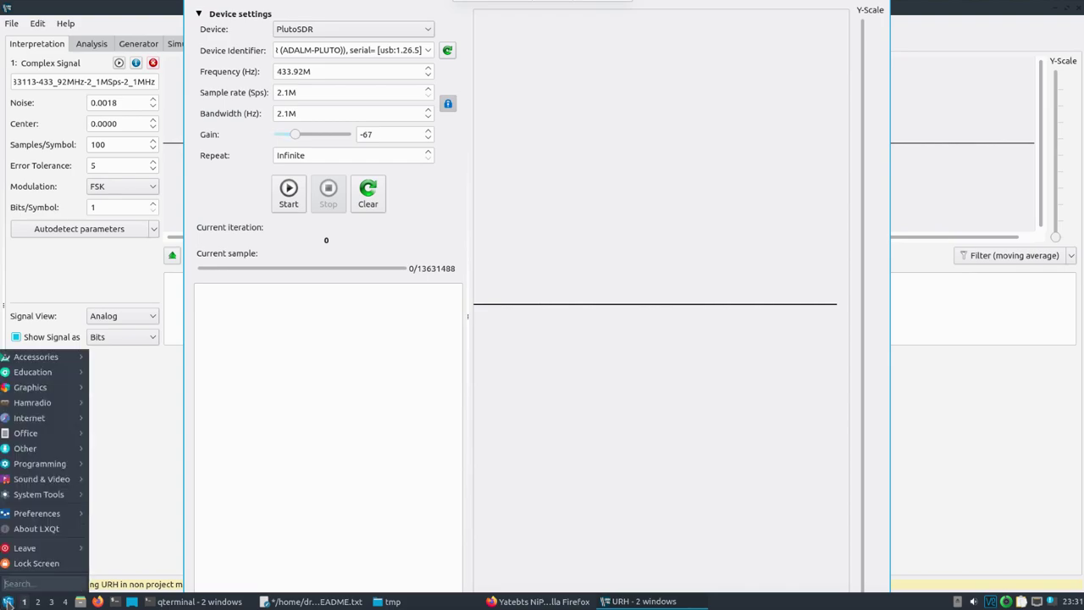
mouse_move(51, 449)
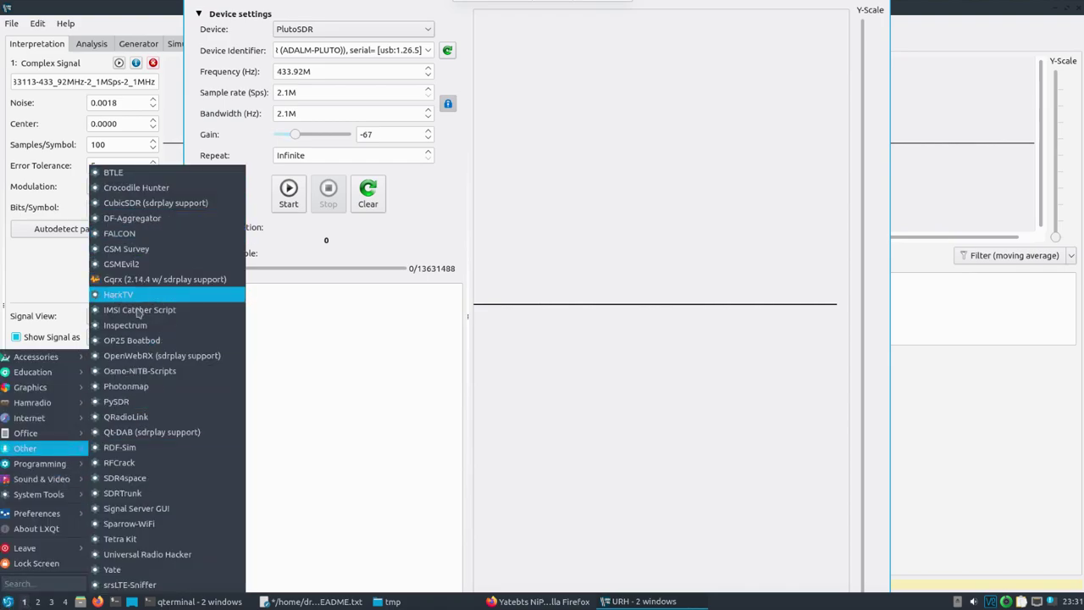
Launch SDR++ and move its window slightly up and right.
mouse_move(42, 402)
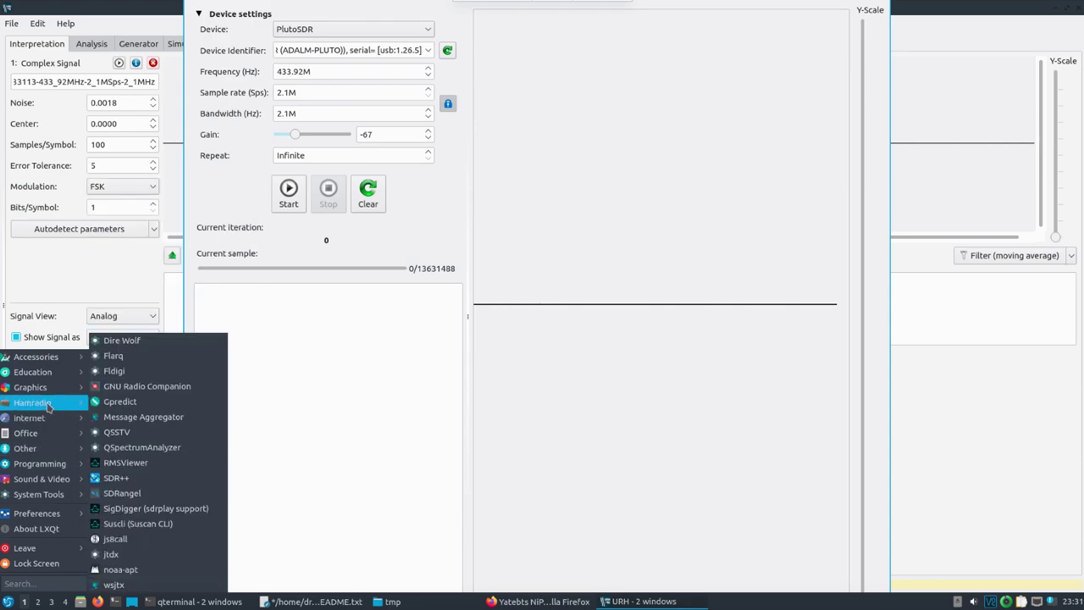
left_click(135, 478)
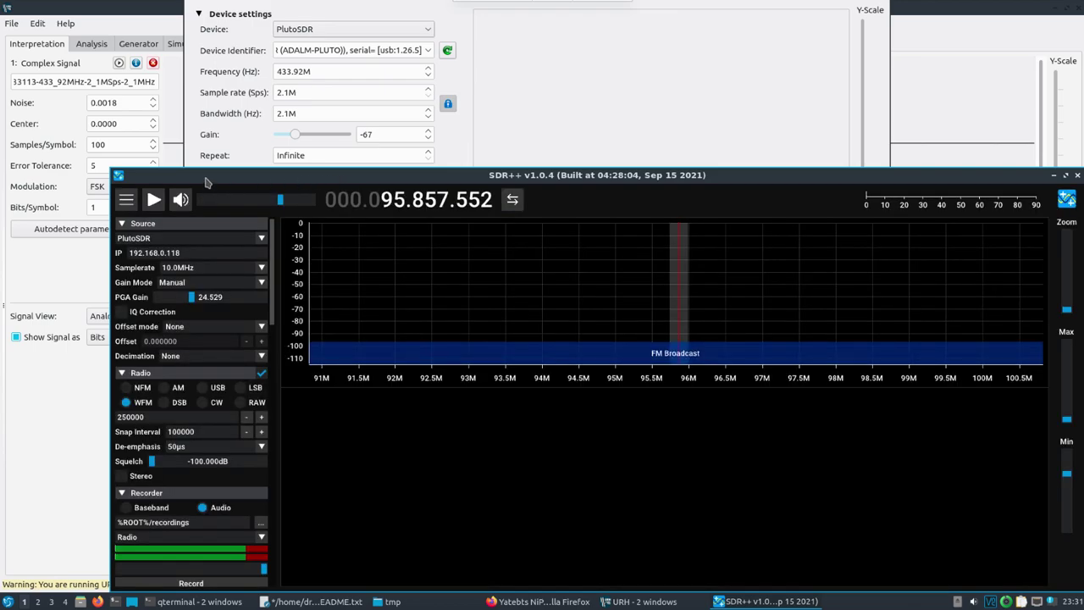
left_click_drag(205, 180, 222, 153)
Choose the signal source and set the sample rate to 4.0MHz.
left_click(280, 213)
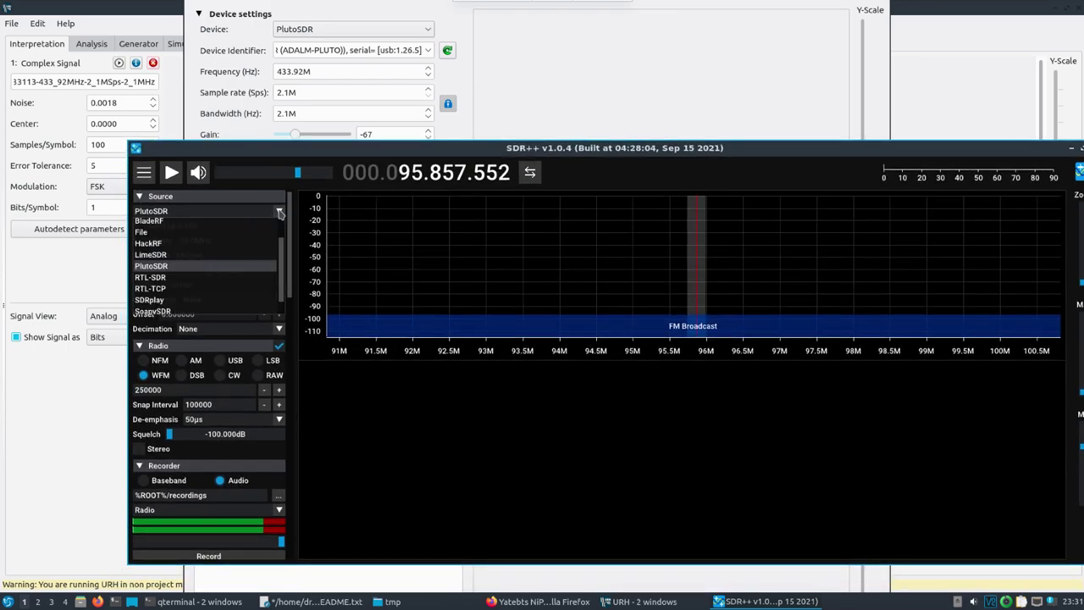
left_click(154, 226)
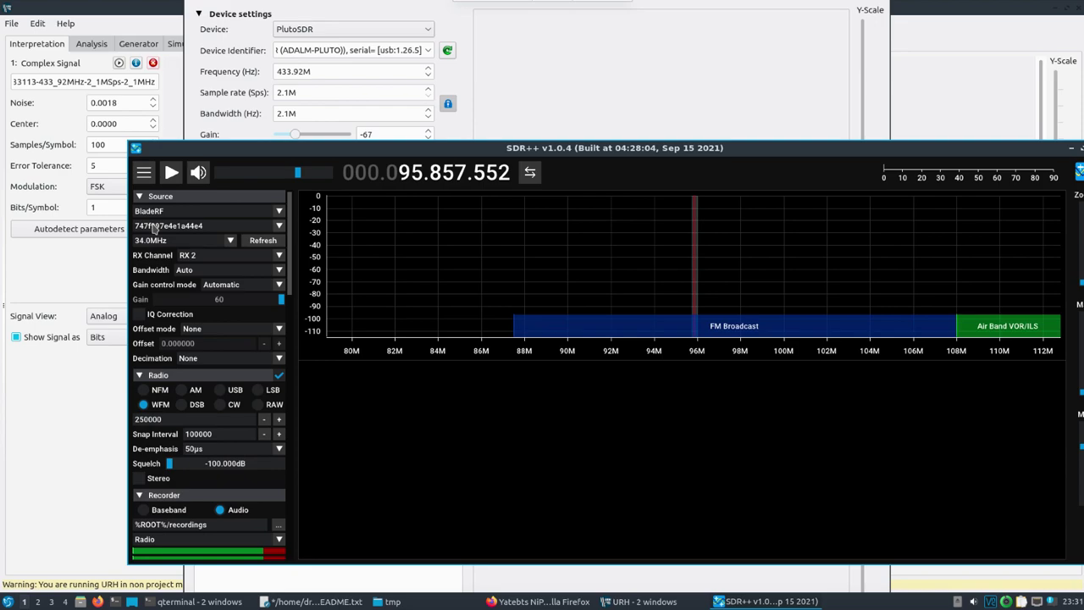
left_click(234, 242)
left_click_drag(231, 297, 231, 247)
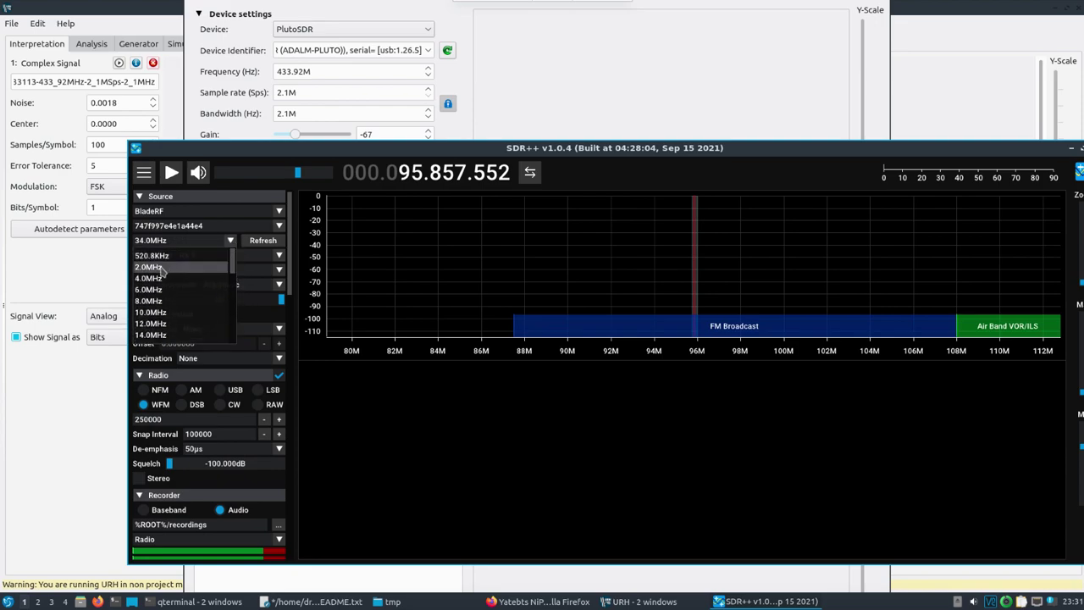
left_click(163, 268)
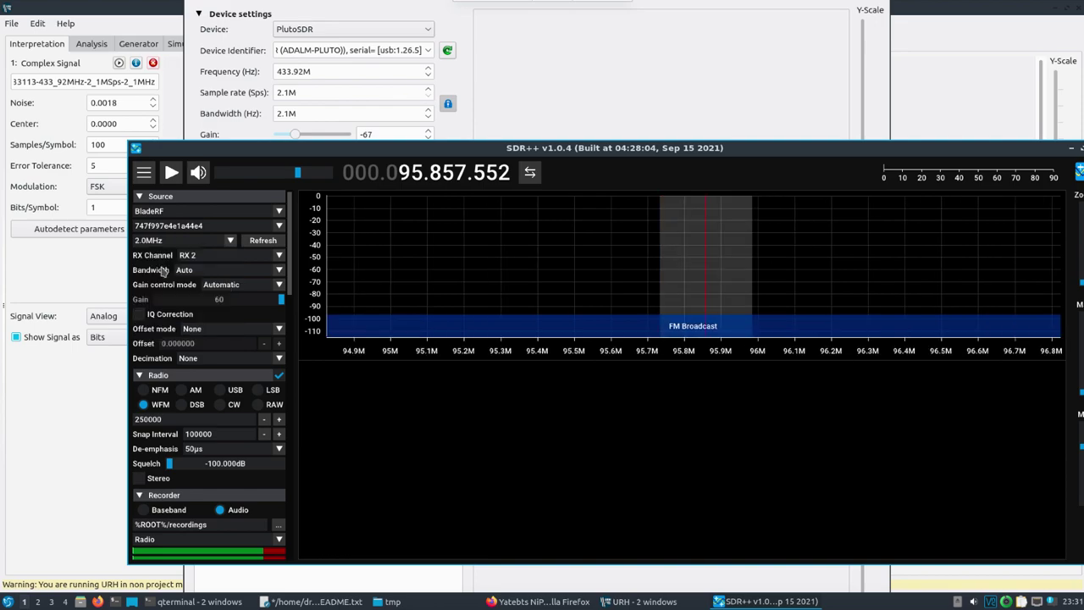
left_click(228, 242)
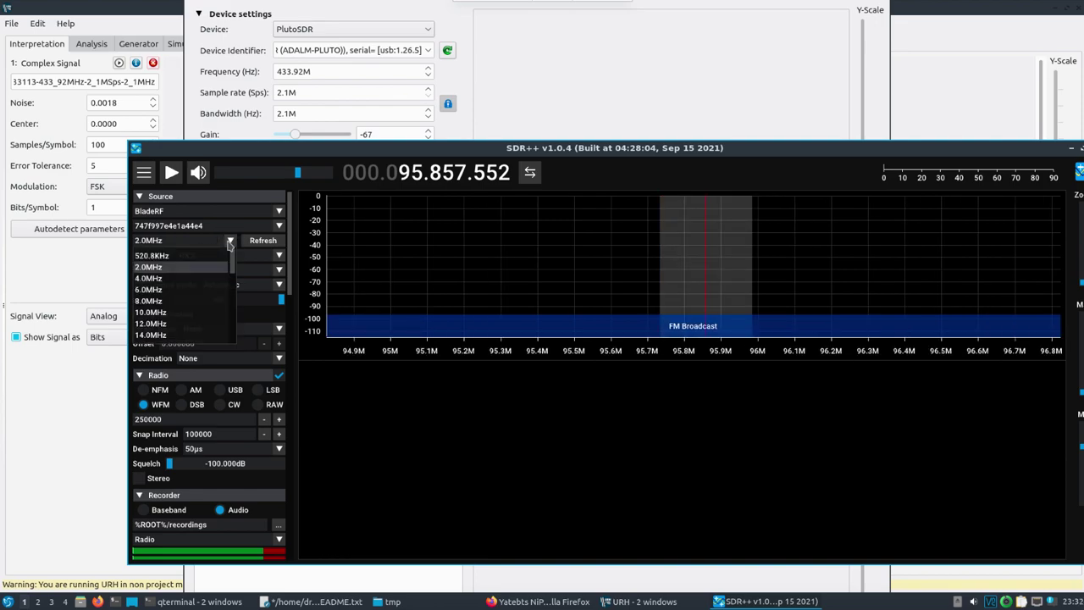
left_click(178, 281)
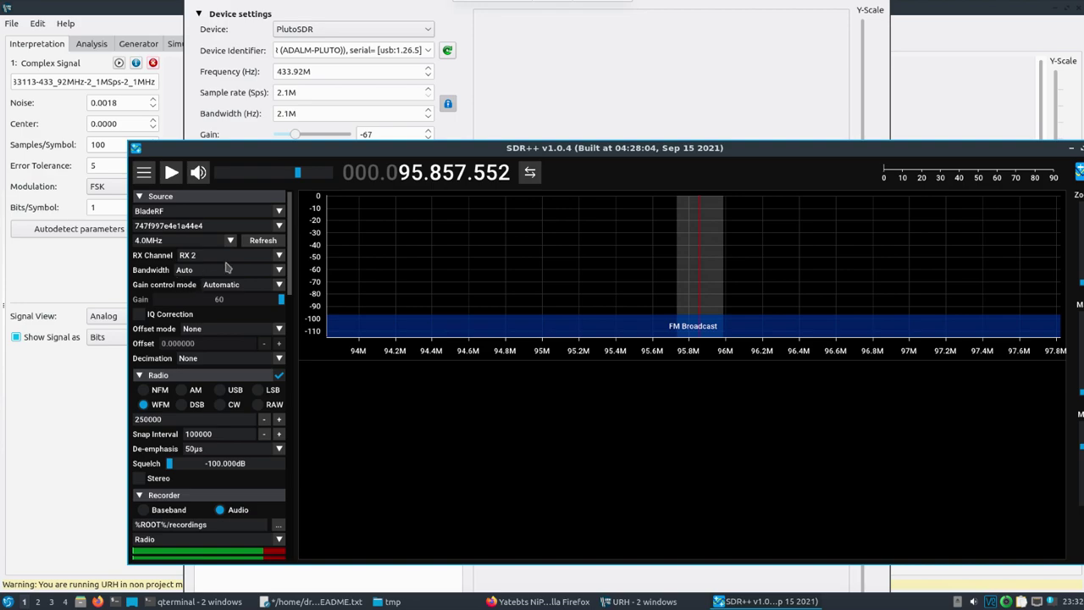
Tune SDR++ to 433.920.000 MHz and start receiving.
left_click(392, 169)
left_click(392, 169)
left_click(392, 169)
left_click(392, 169)
scroll(405, 174, "down", 3)
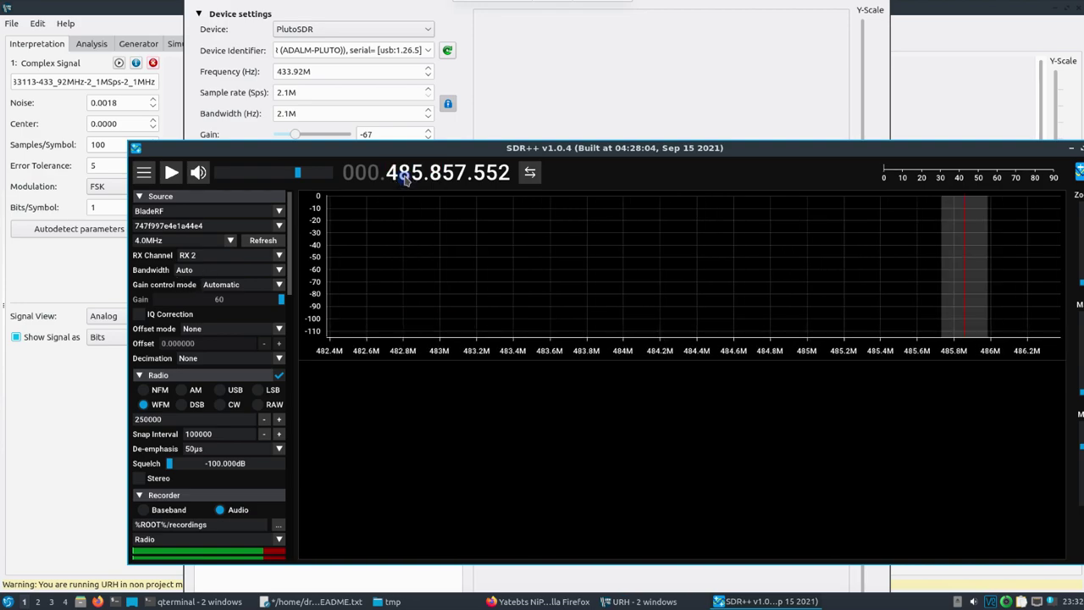
scroll(405, 174, "down", 2)
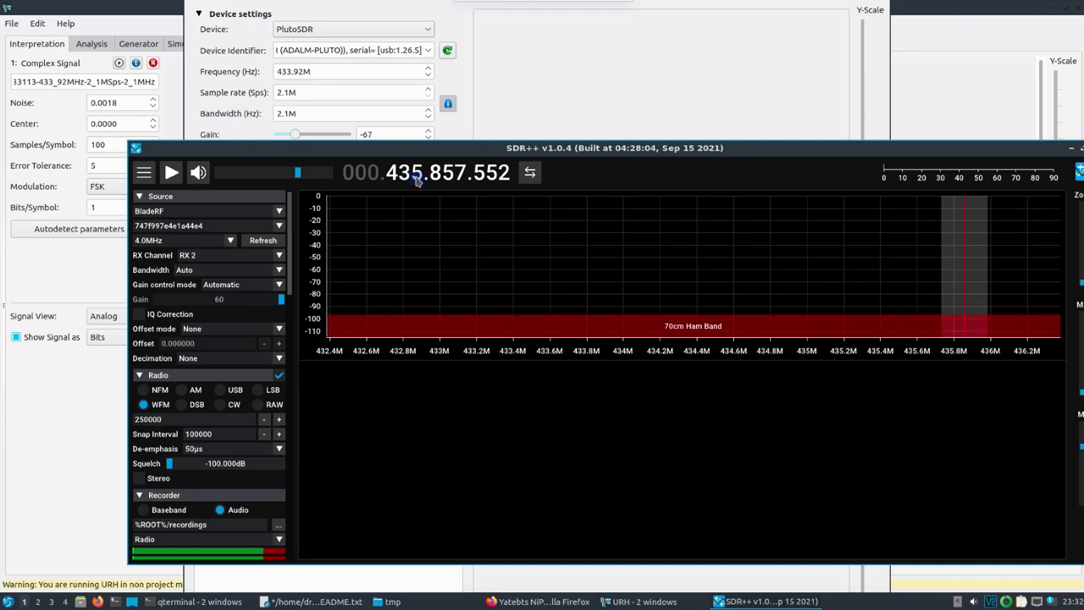
scroll(417, 180, "down", 3)
scroll(417, 179, "up", 1)
scroll(438, 180, "up", 2)
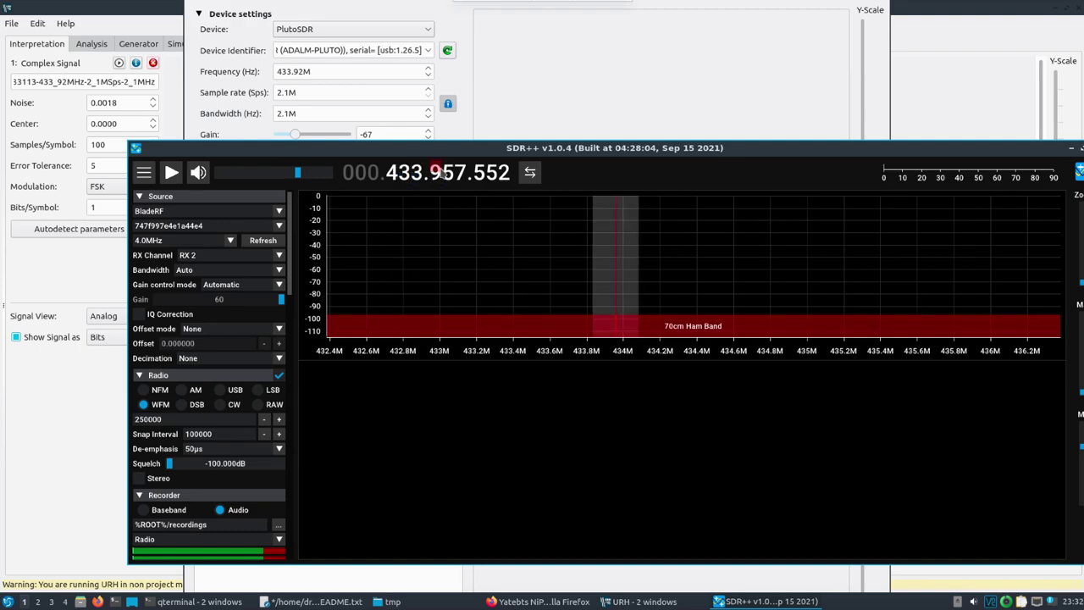
scroll(438, 180, "down", 1)
scroll(454, 180, "down", 3)
scroll(464, 181, "down", 6)
scroll(465, 180, "down", 1)
scroll(486, 180, "down", 5)
scroll(493, 181, "down", 5)
scroll(503, 181, "down", 1)
scroll(503, 181, "down", 1)
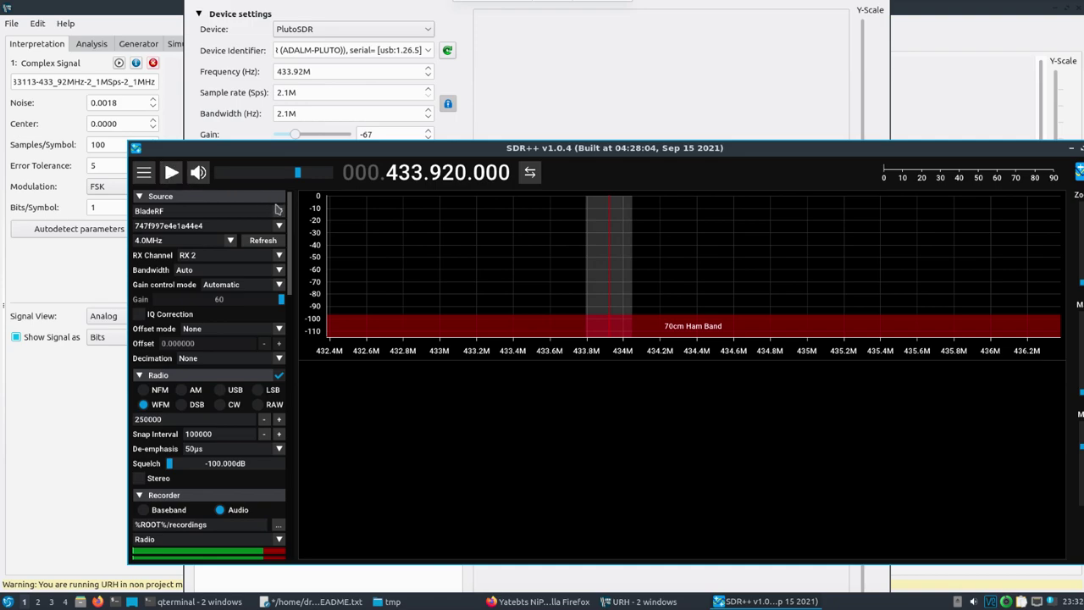
left_click(170, 173)
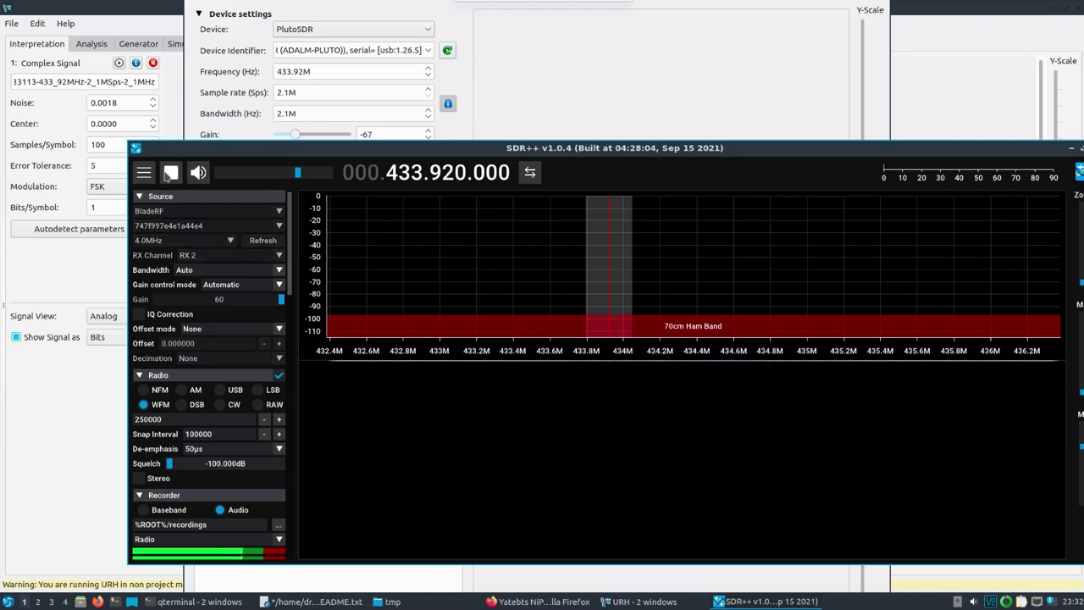
Start URH's transmission of the captured signal and watch it appear in SDR++.
left_click_drag(250, 152, 533, 153)
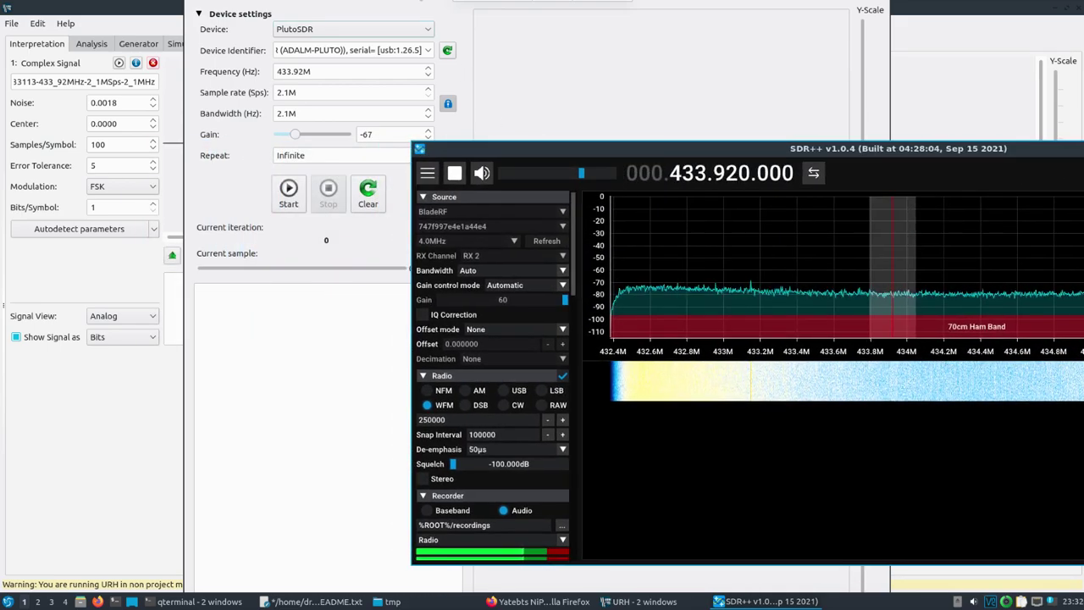
left_click(412, 7)
left_click(285, 204)
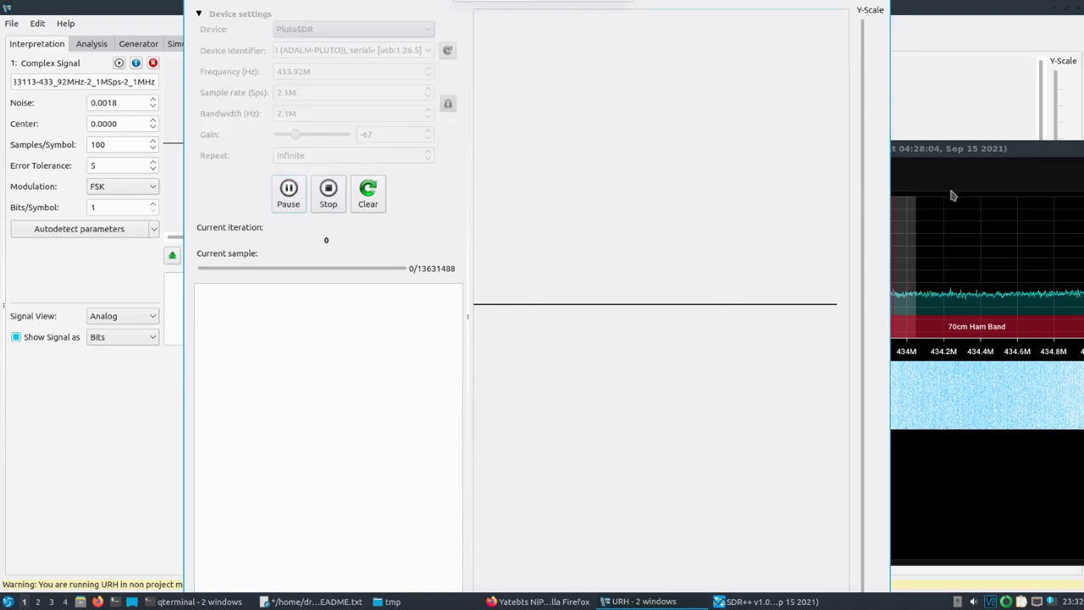
left_click(932, 151)
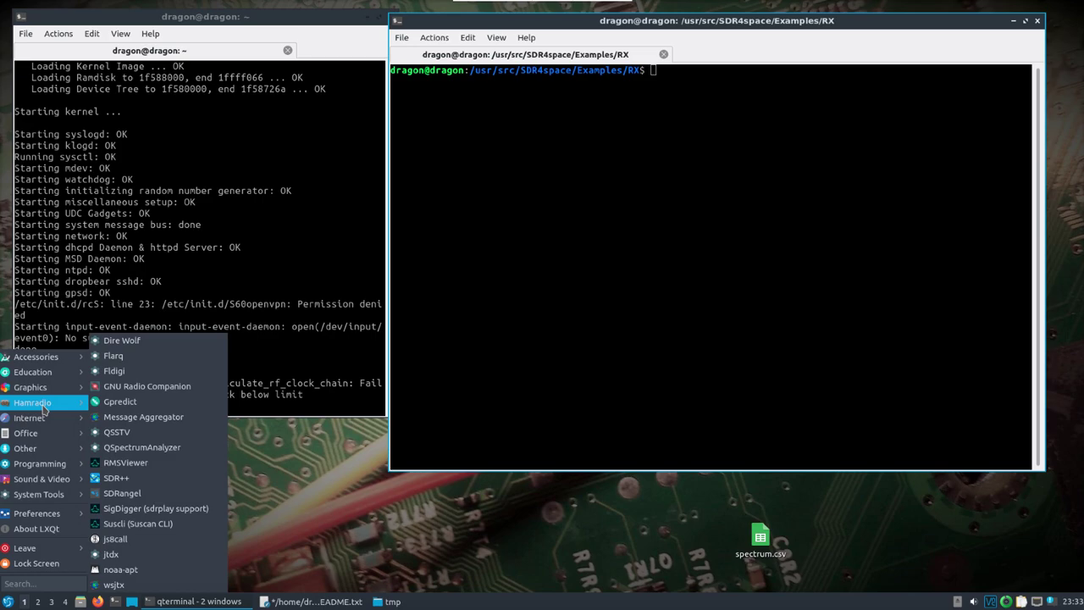
Change to /usr/src/gr-rds/examples and list its flowgraph files.
left_click(511, 383)
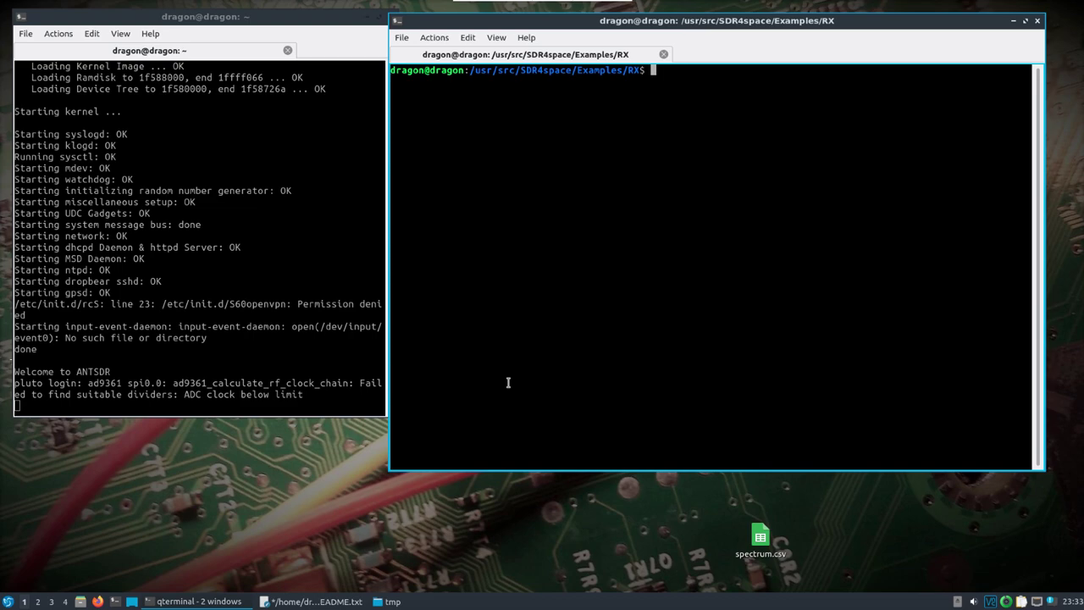
type("cd /usr/src/")
key("Return")
type("ls")
key("Return")
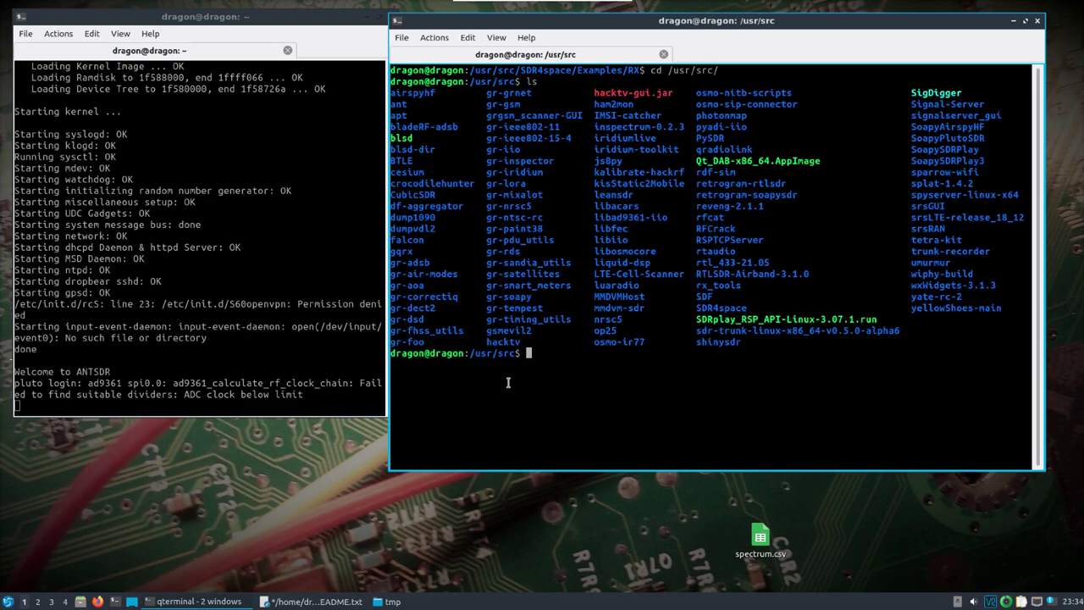
type("cd gr-")
type("rd")
key("Tab")
type("e")
key("Tab")
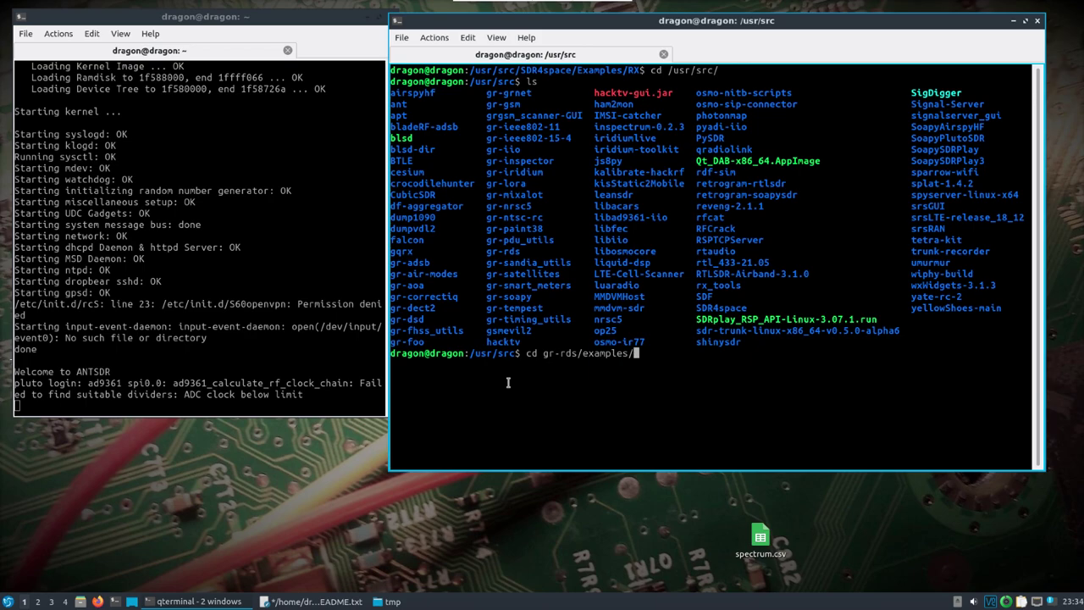
key("Return")
type("ls")
key("Return")
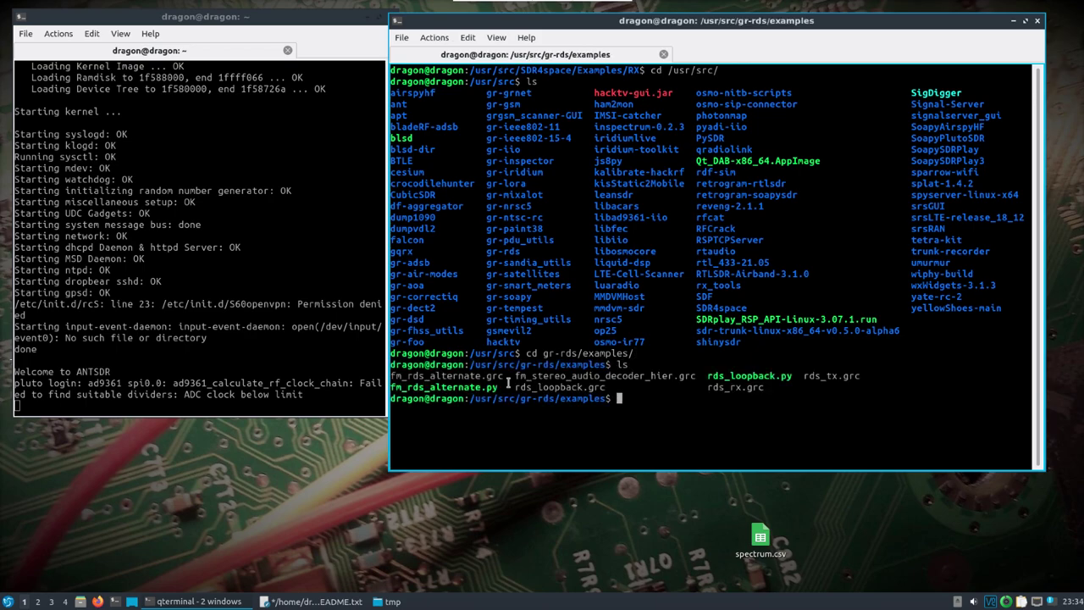
Run gnuradio-companion rds_rx.grc to open the flowgraph.
type("gnu")
key("Tab")
type("m")
key("Tab")
type("rds_r")
key("Tab")
key("Return")
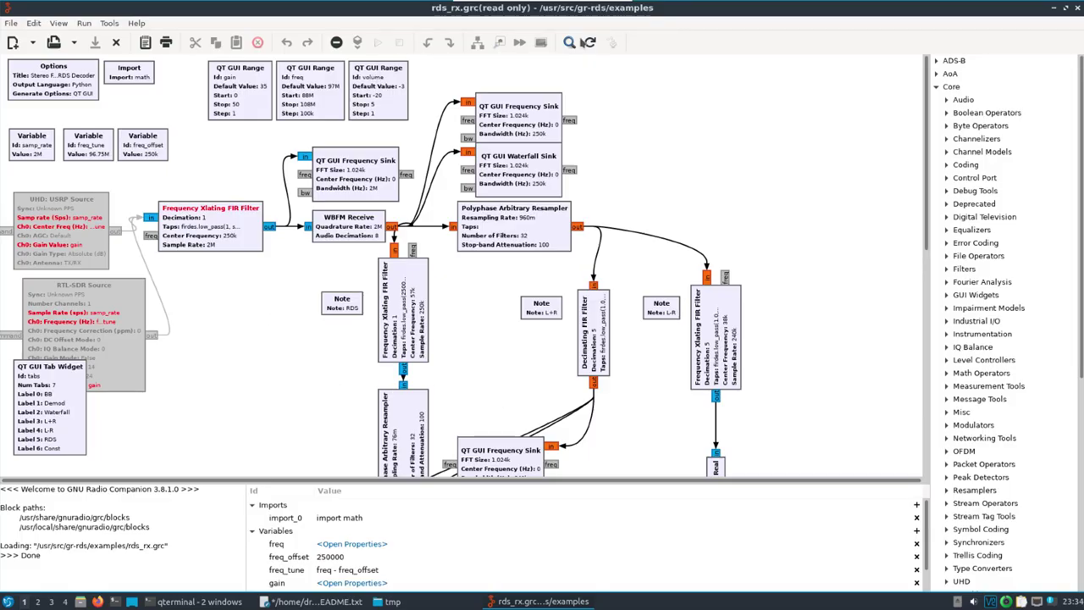
Add a PlutoSDR Source block wired to the Frequency Xlating FIR Filter input.
left_click(570, 42)
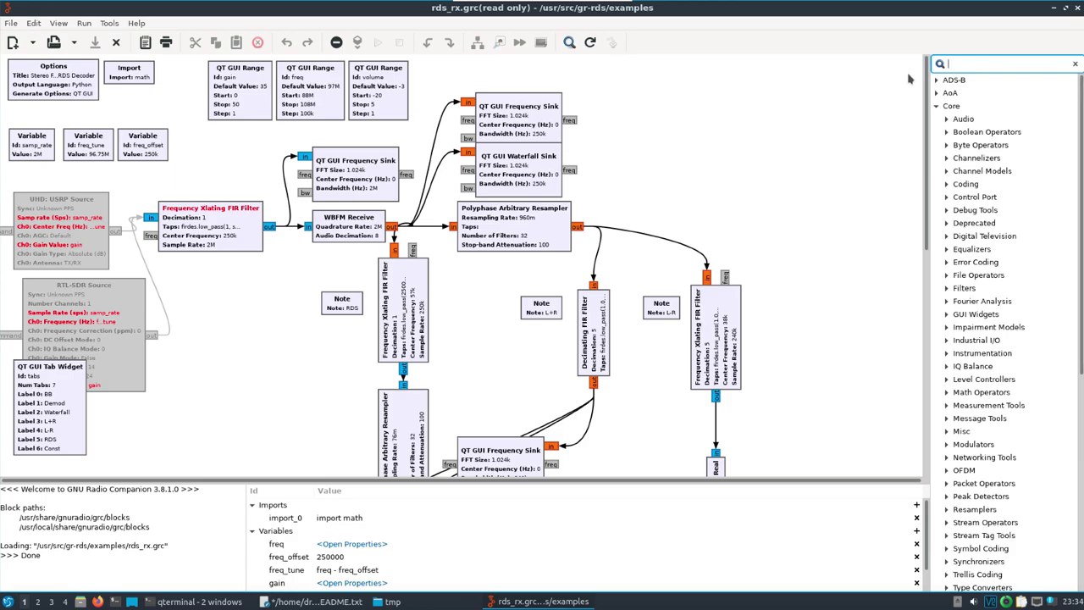
type("plut")
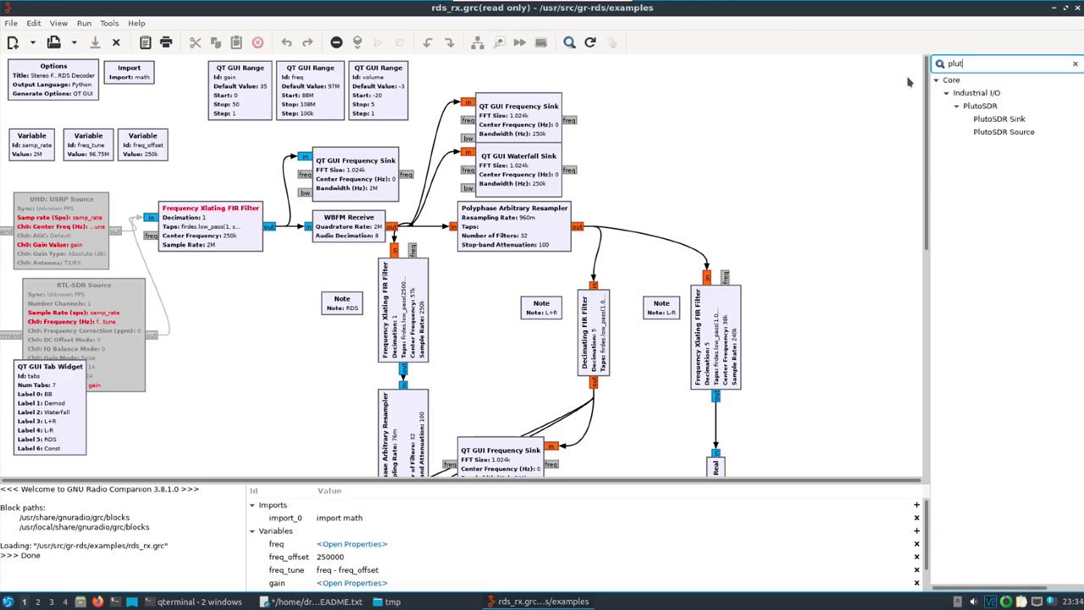
double_click(991, 132)
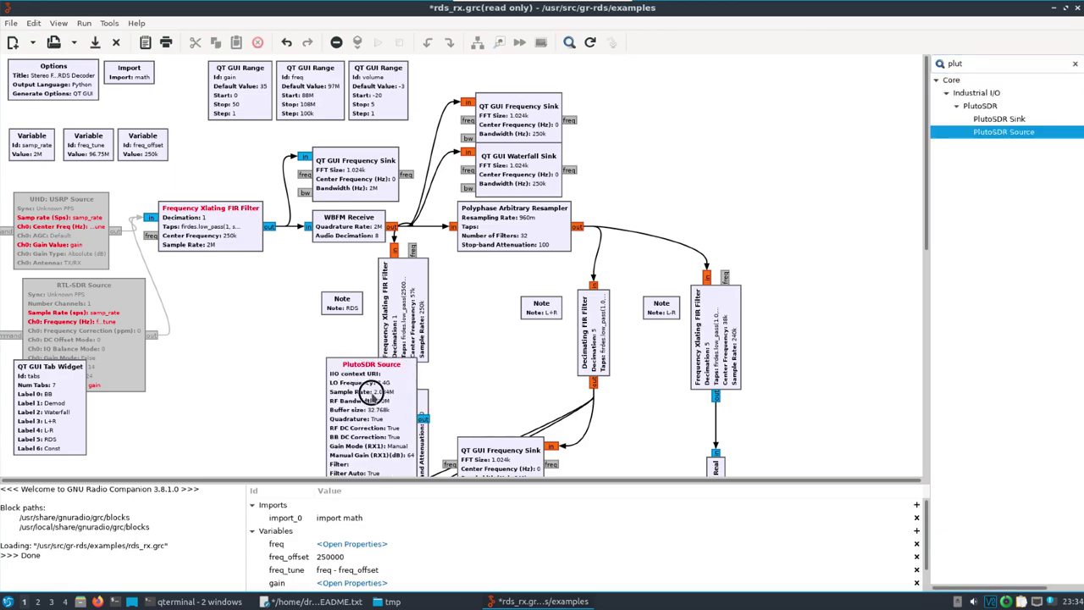
left_click_drag(360, 403, 214, 336)
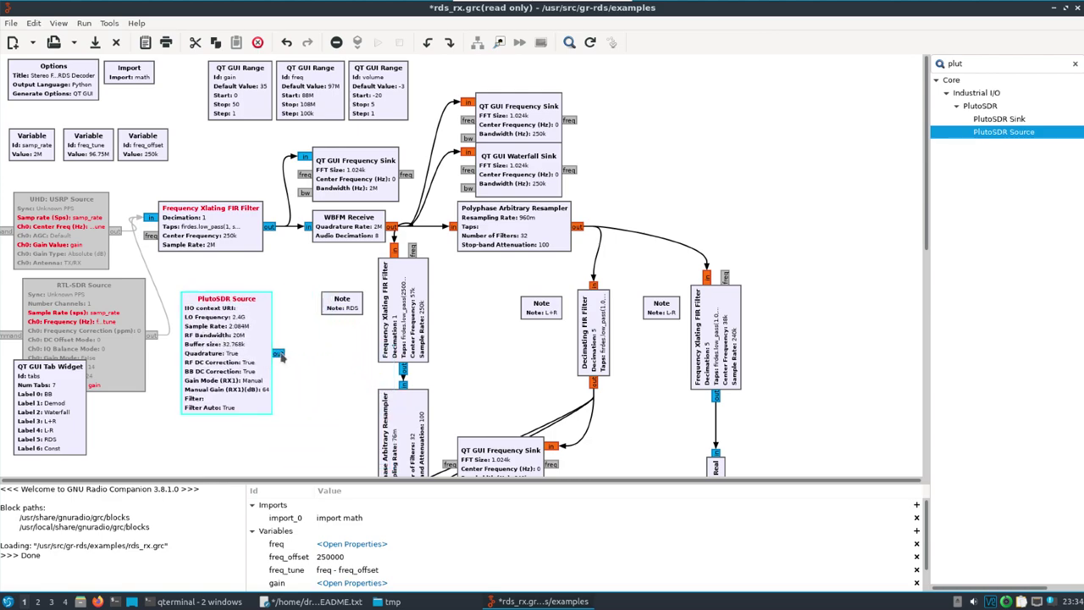
left_click(279, 354)
left_click(151, 218)
double_click(229, 340)
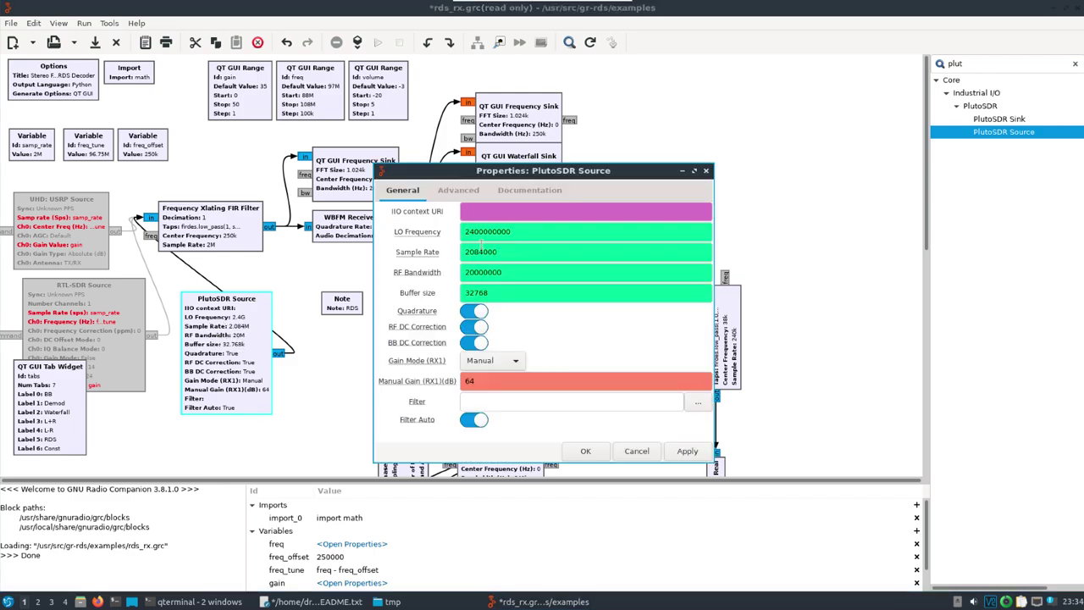
Copy the plutosdr device string from README.txt, then delete the PlutoSDR Source block.
left_click(315, 601)
right_click(196, 319)
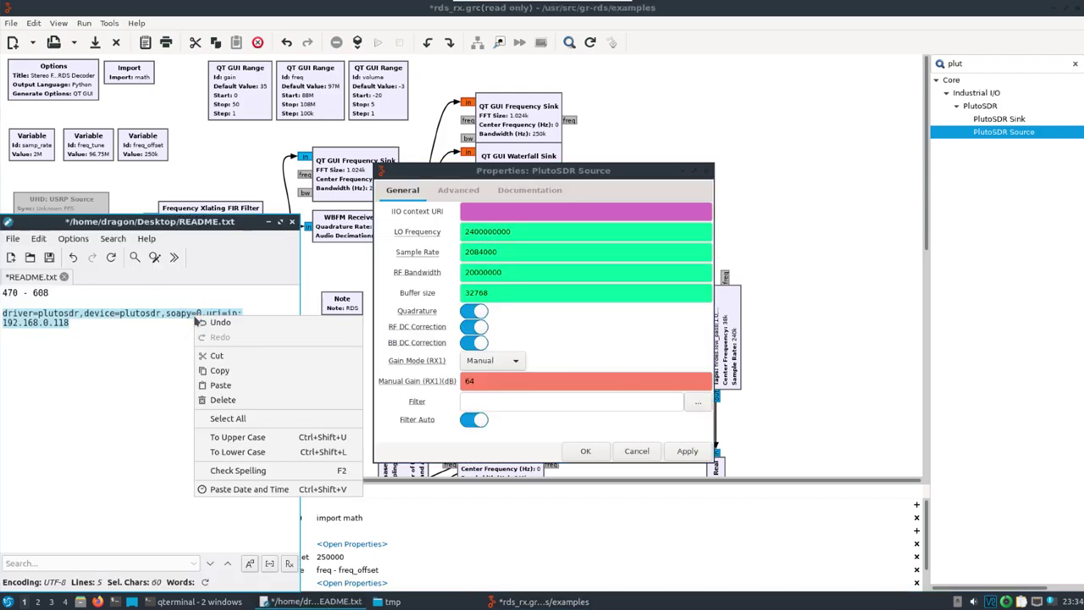
left_click(217, 370)
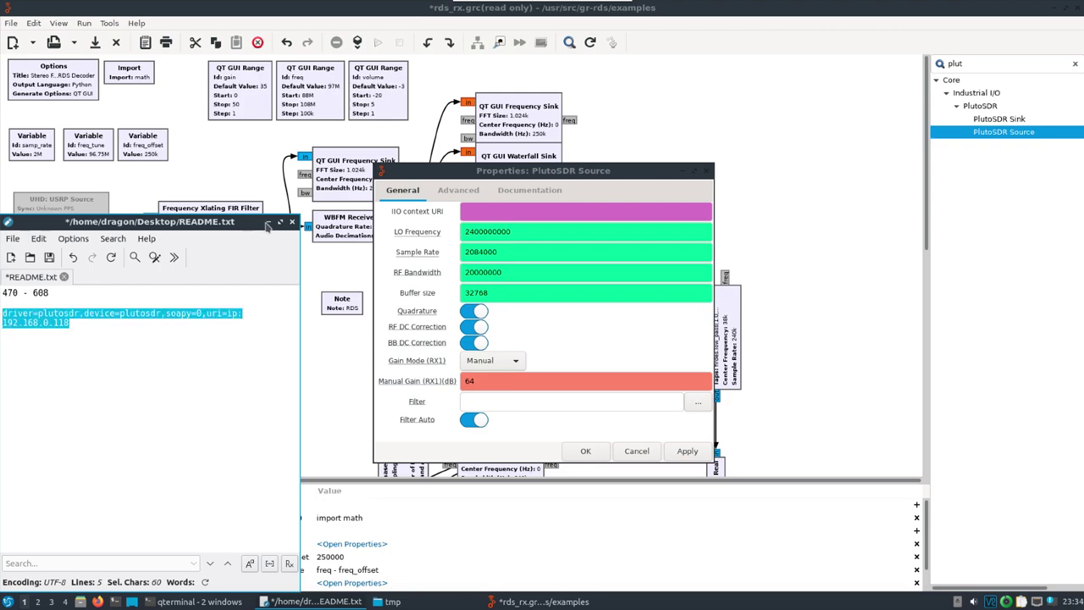
left_click(268, 222)
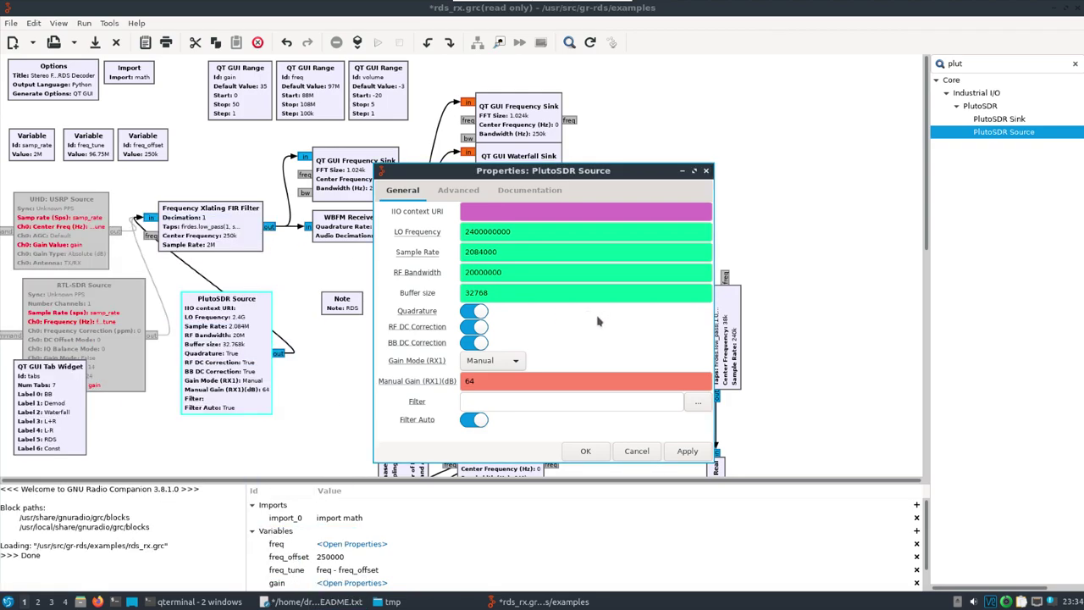
left_click(707, 170)
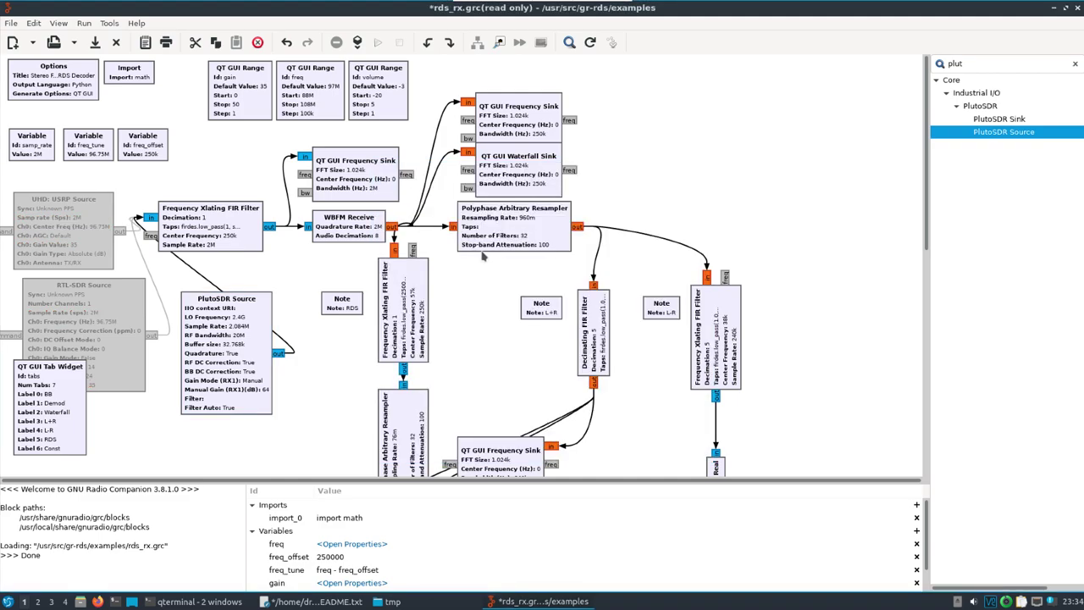
key("Delete")
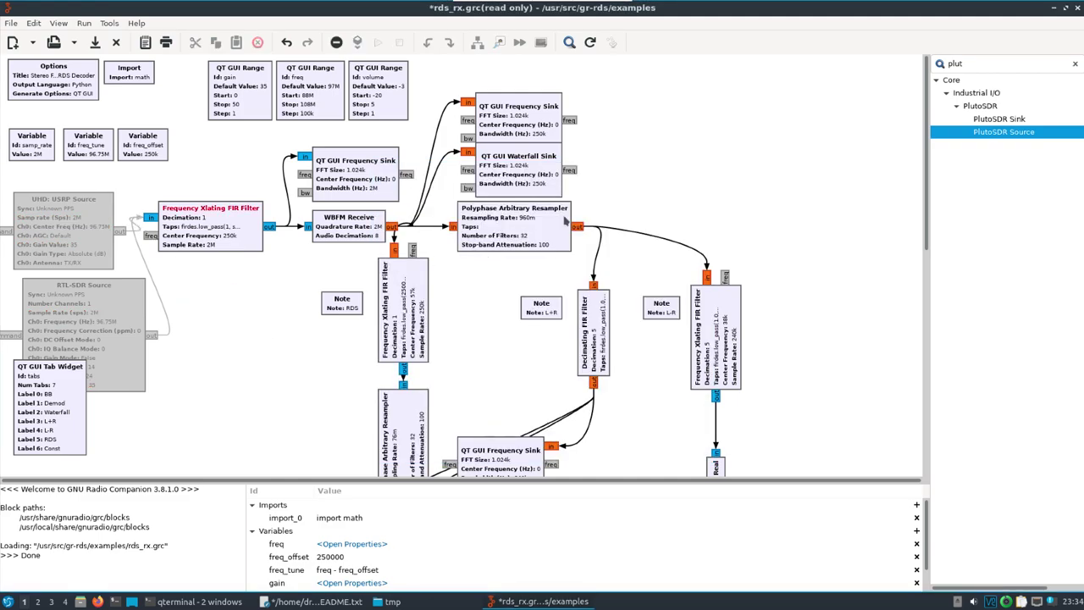
left_click_drag(968, 64, 939, 64)
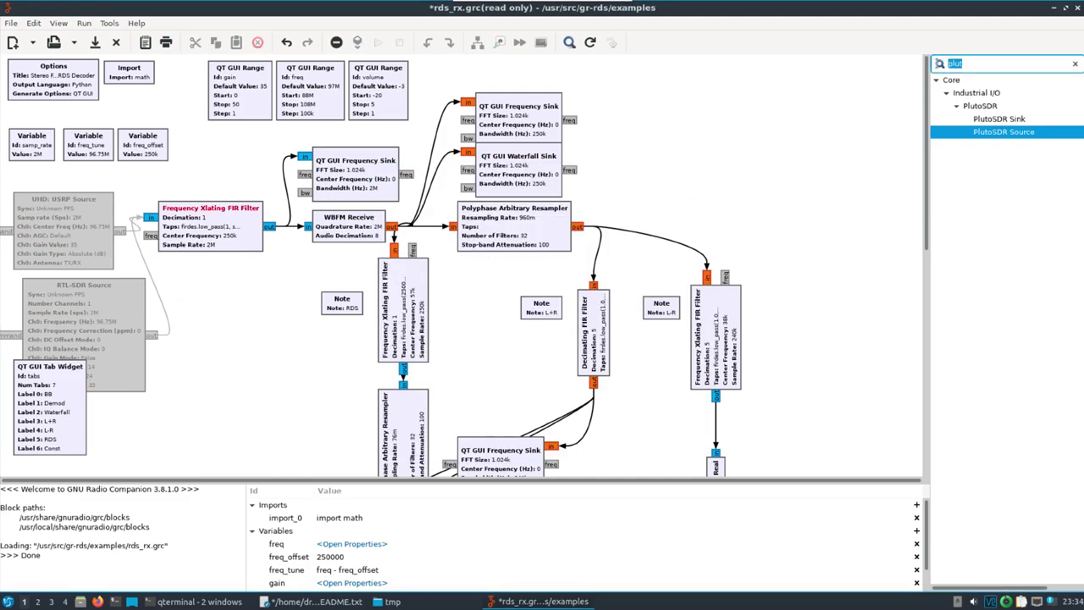
Add an osmocom Source feeding the Frequency Xlating FIR Filter, with the pasted PlutoSDR device arguments.
type("osmo")
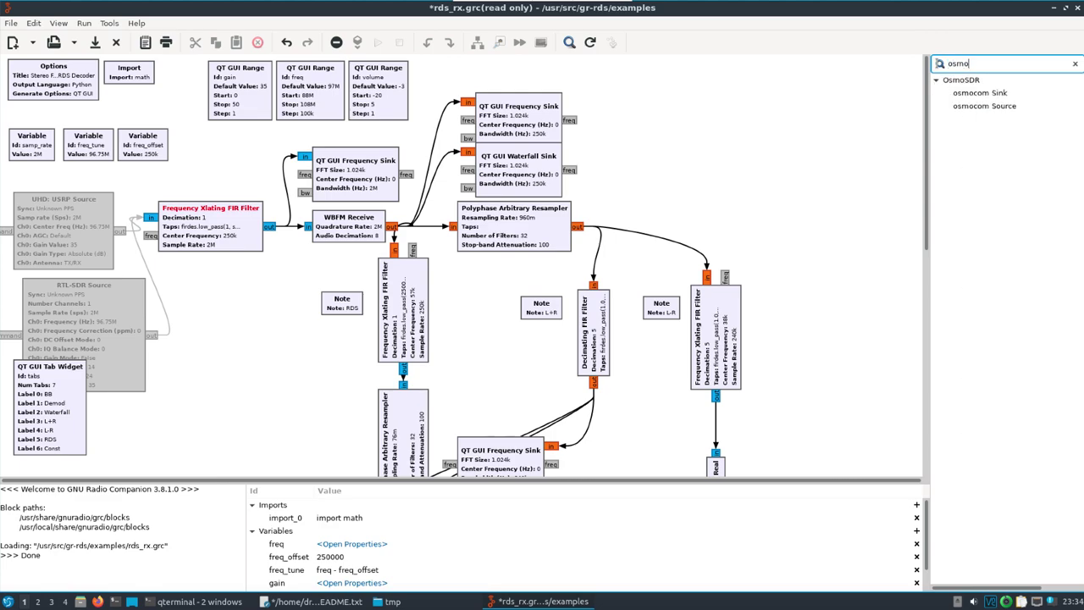
double_click(965, 107)
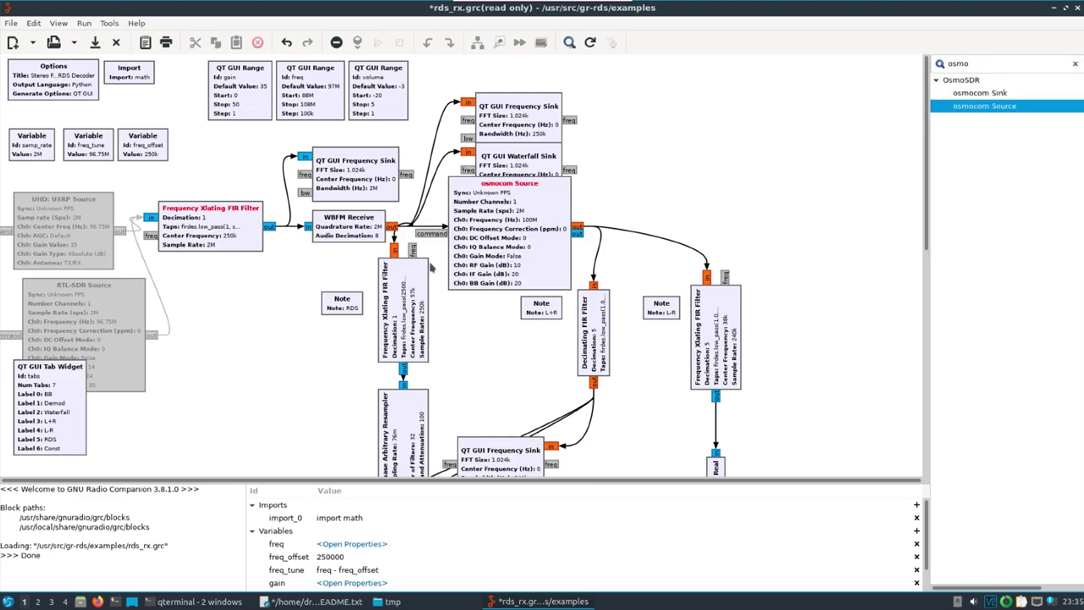
left_click_drag(495, 238, 240, 371)
left_click(319, 367)
left_click(150, 218)
double_click(244, 364)
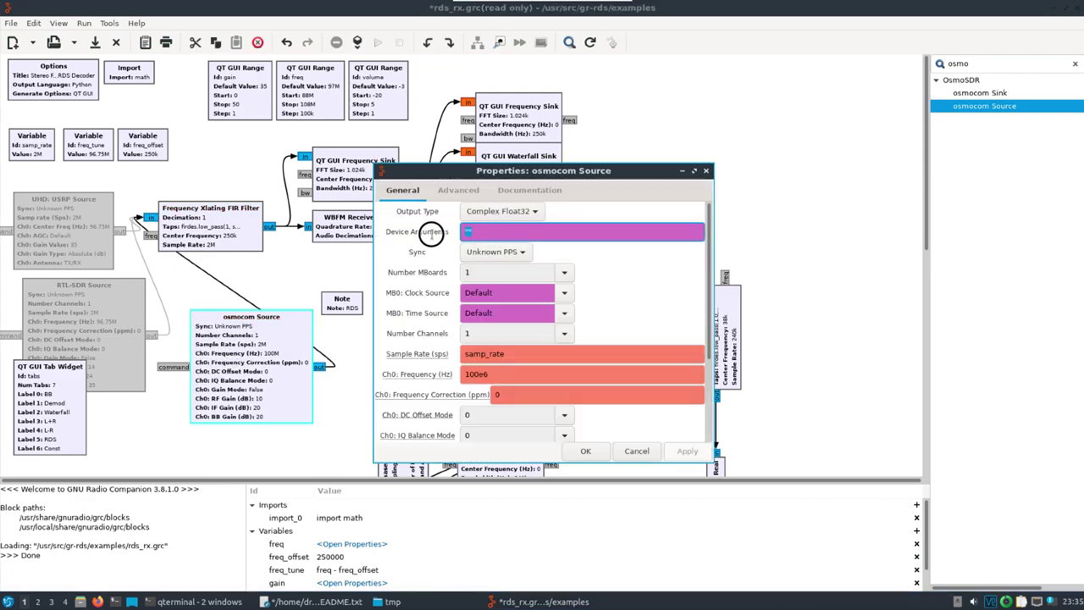
right_click(467, 236)
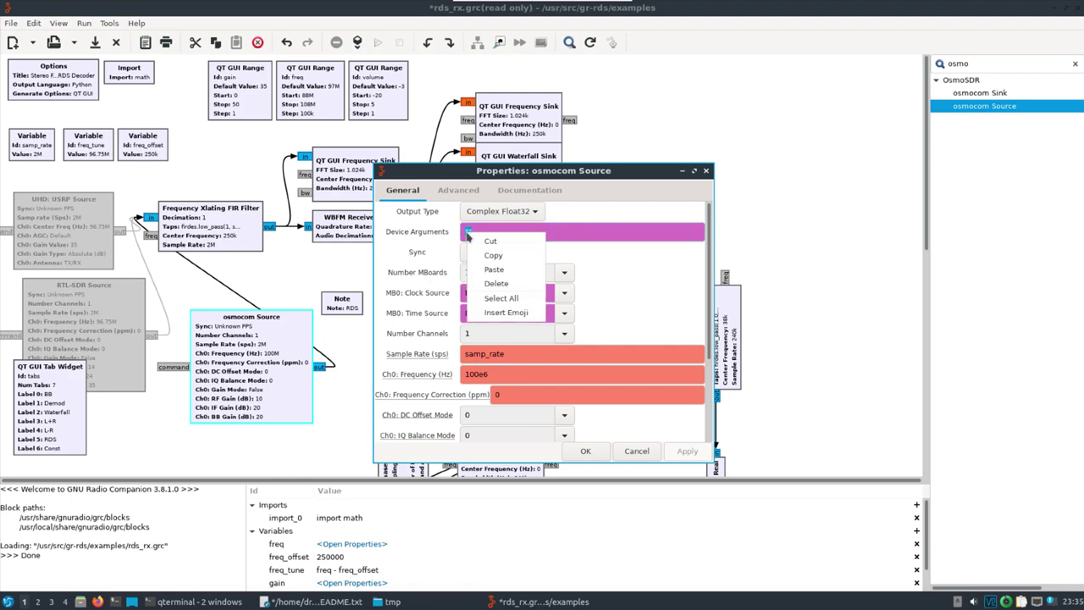
left_click(489, 270)
left_click(687, 450)
key("Return")
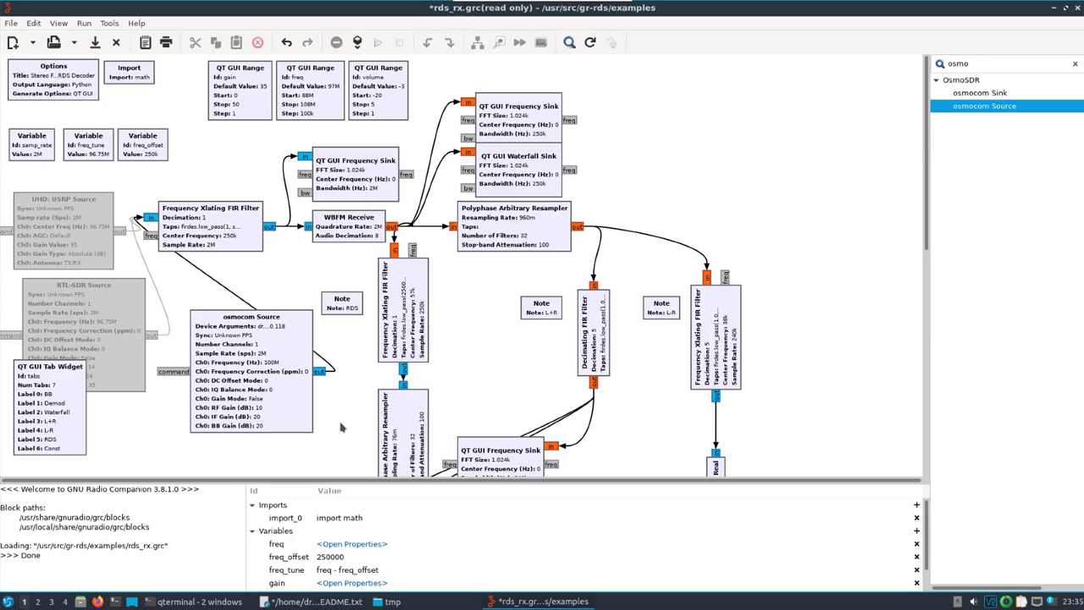
left_click_drag(271, 361, 259, 368)
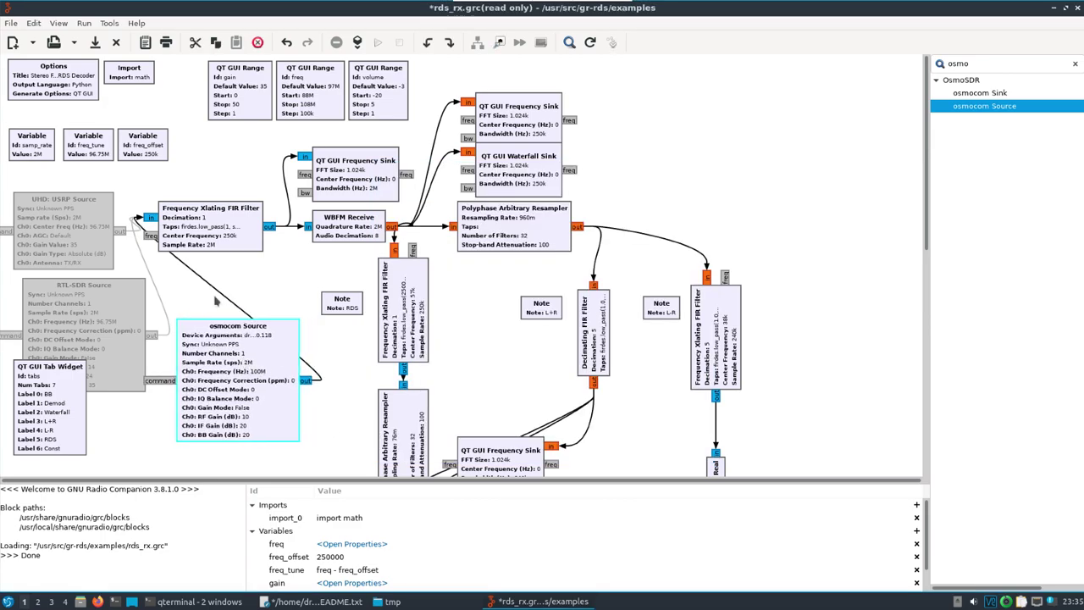
Change the osmocom Source's Ch0 Frequency from 100e6 to freq_tune.
double_click(241, 359)
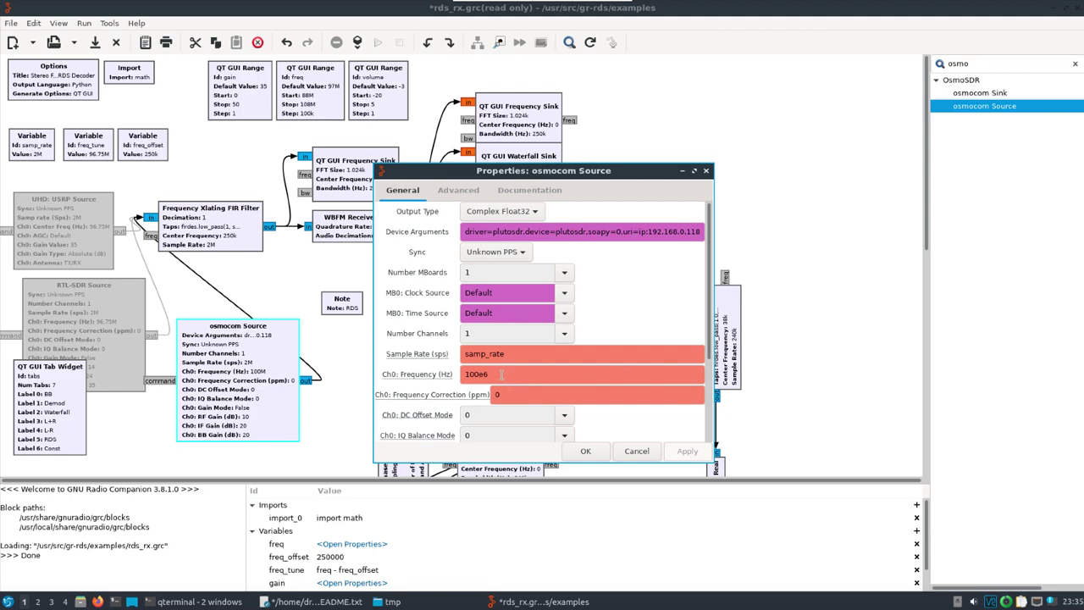
left_click_drag(502, 373, 445, 378)
type("freq_tune")
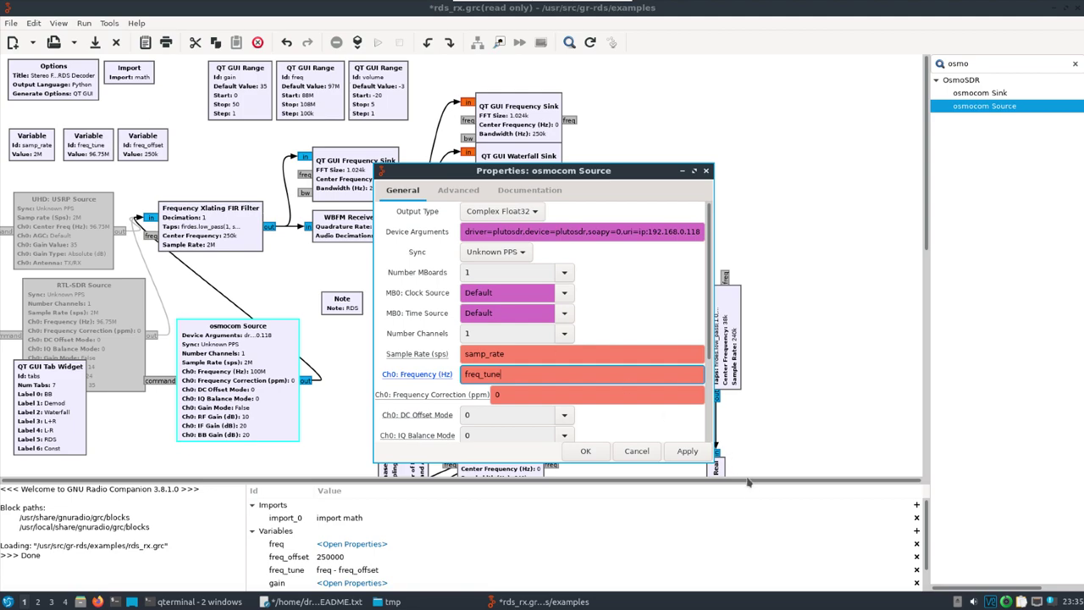
left_click(687, 451)
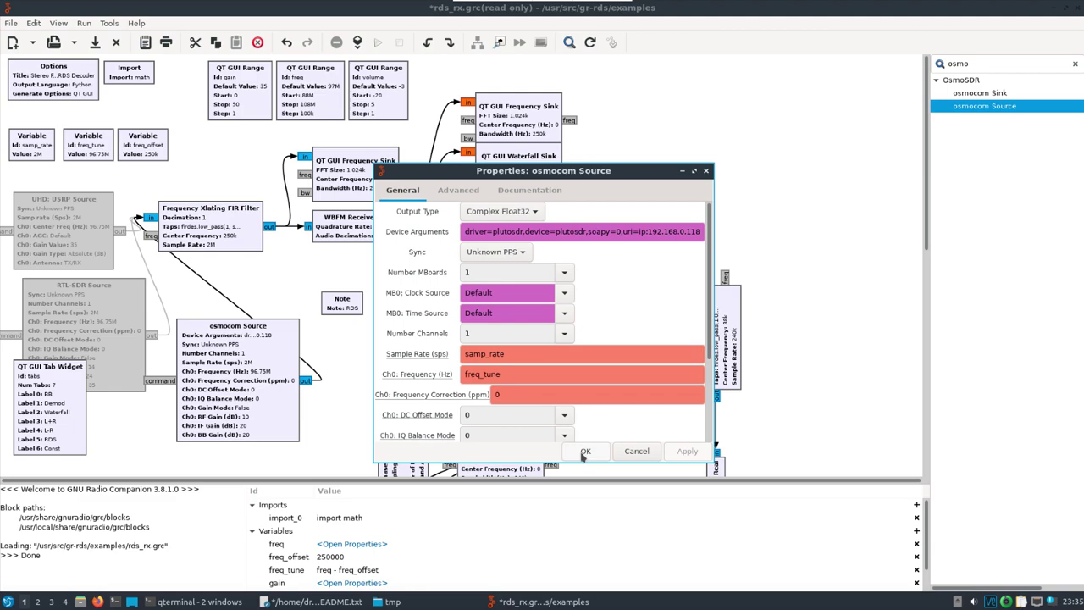
scroll(704, 383, "down", 3)
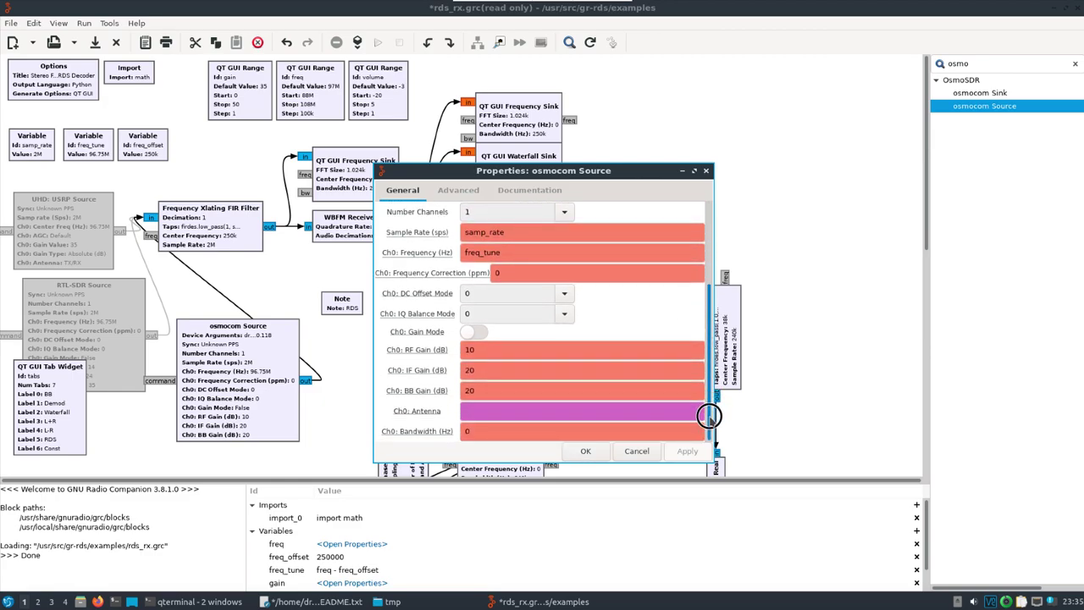
left_click(586, 453)
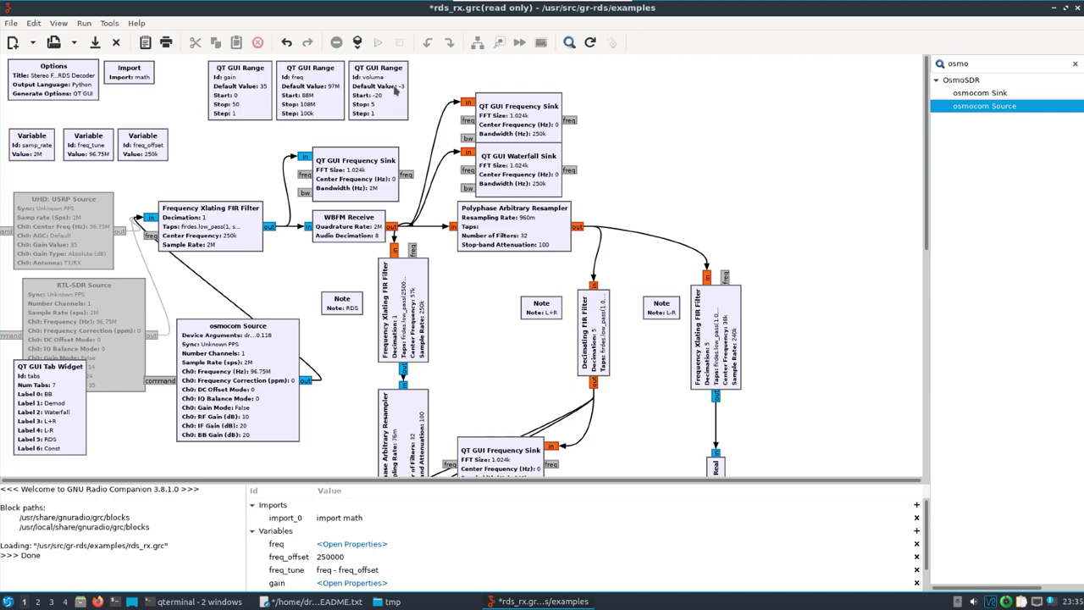
Execute the flowgraph, saving it as rds_rx.grc on the Desktop.
left_click(377, 44)
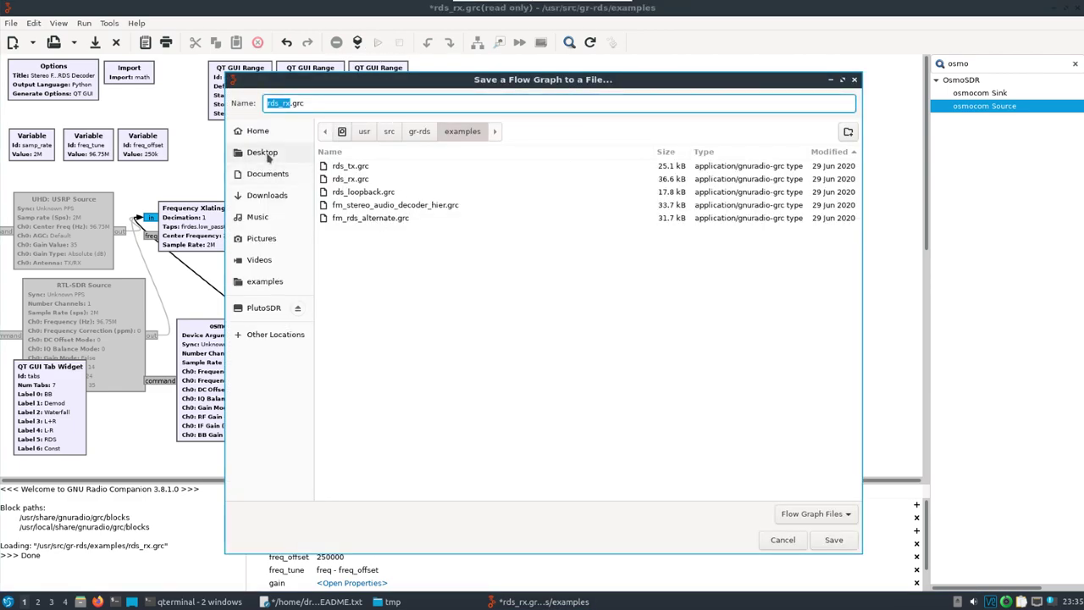
left_click(263, 152)
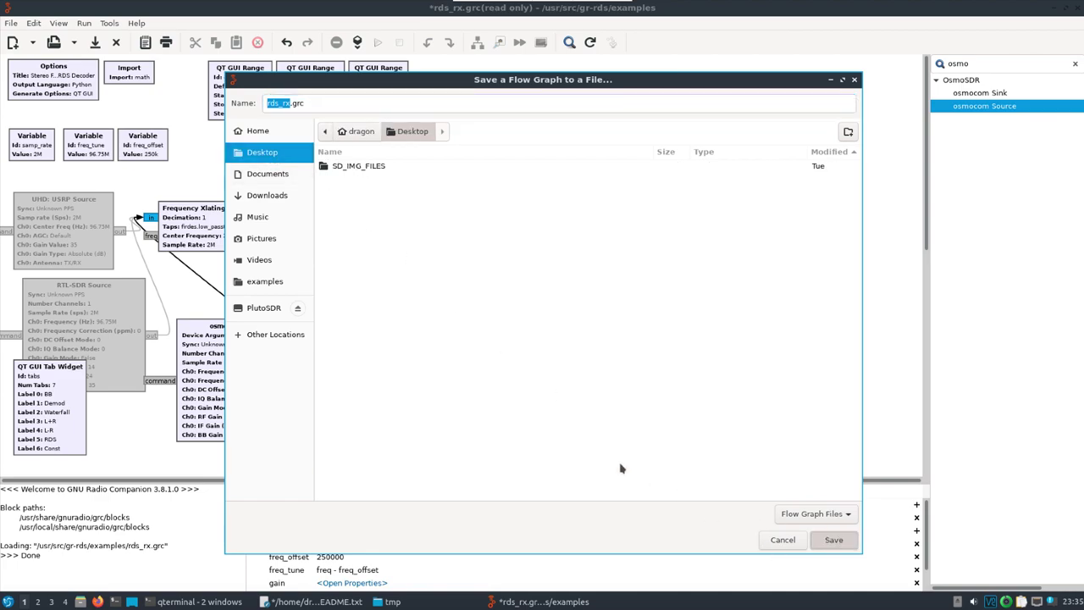
key("Return")
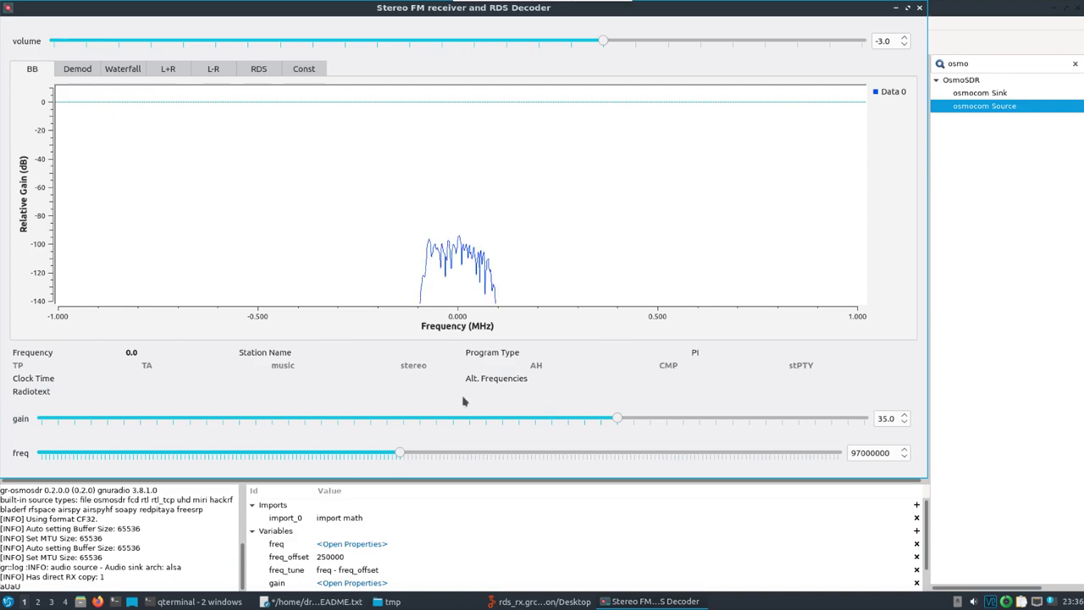
Lower the system volume, tune the receiver lower with the freq slider, and close it.
left_click(973, 601)
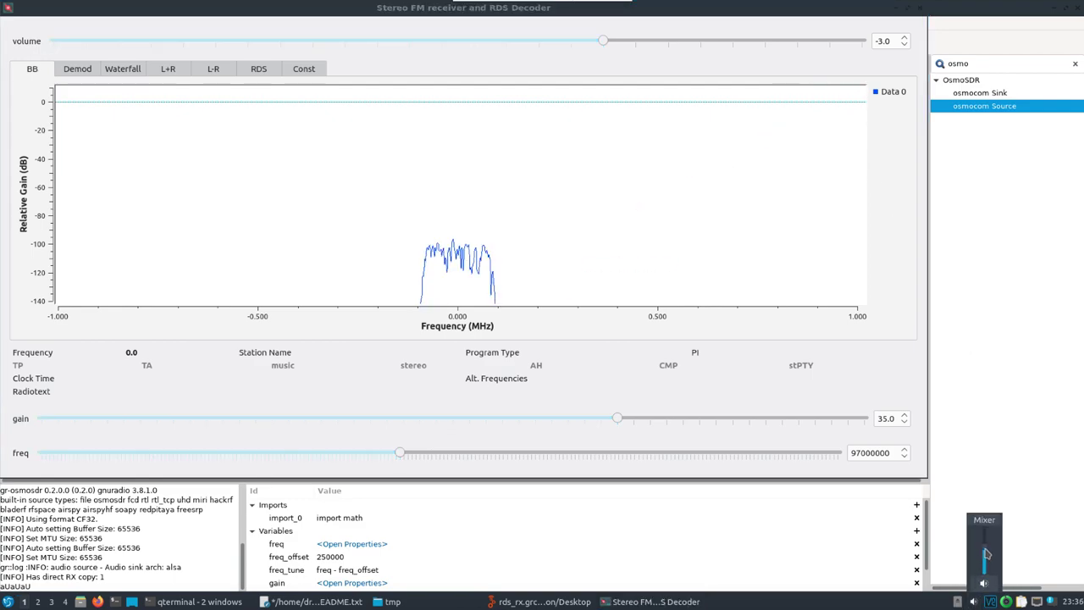
left_click_drag(986, 554, 986, 565)
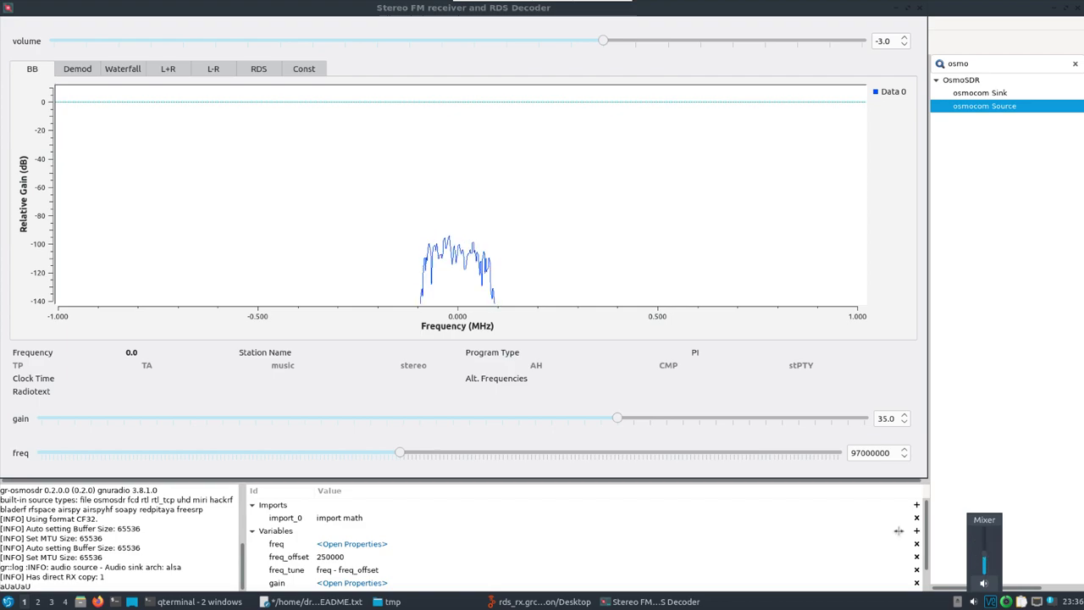
left_click(614, 117)
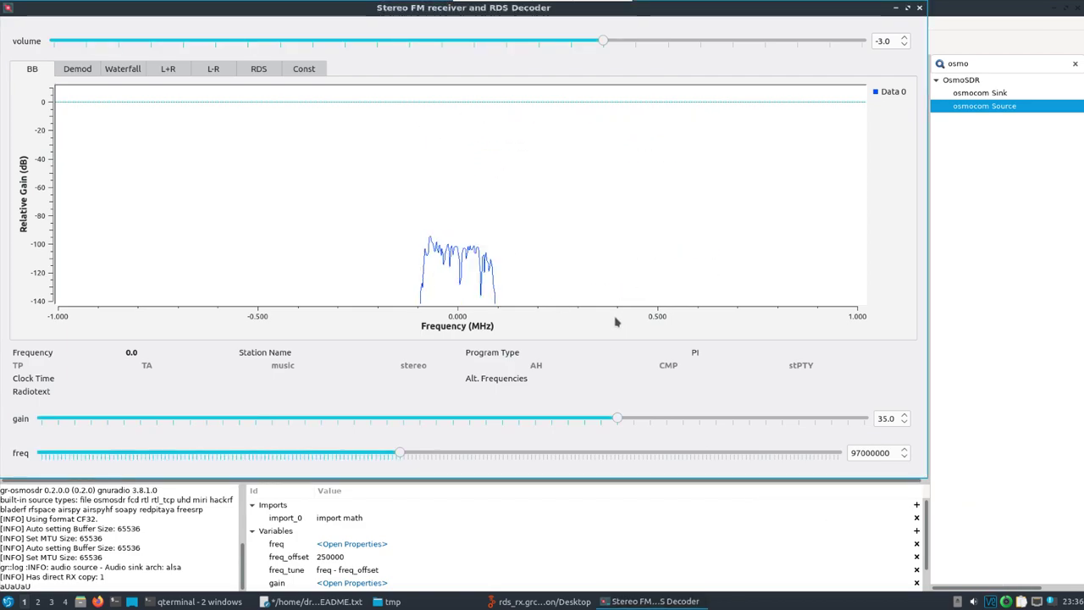
left_click_drag(400, 453, 327, 455)
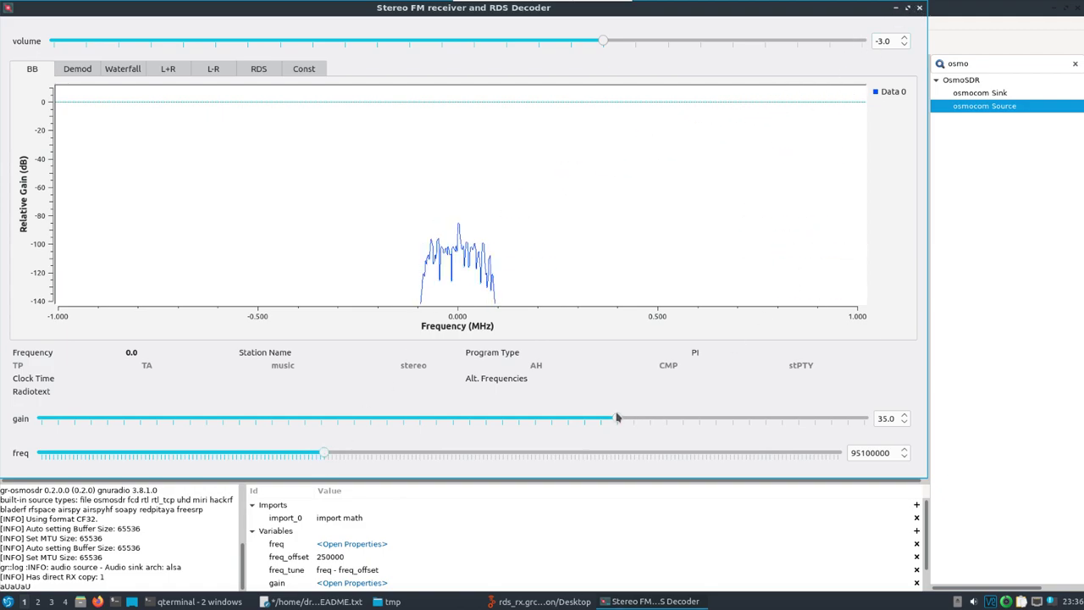
left_click(918, 10)
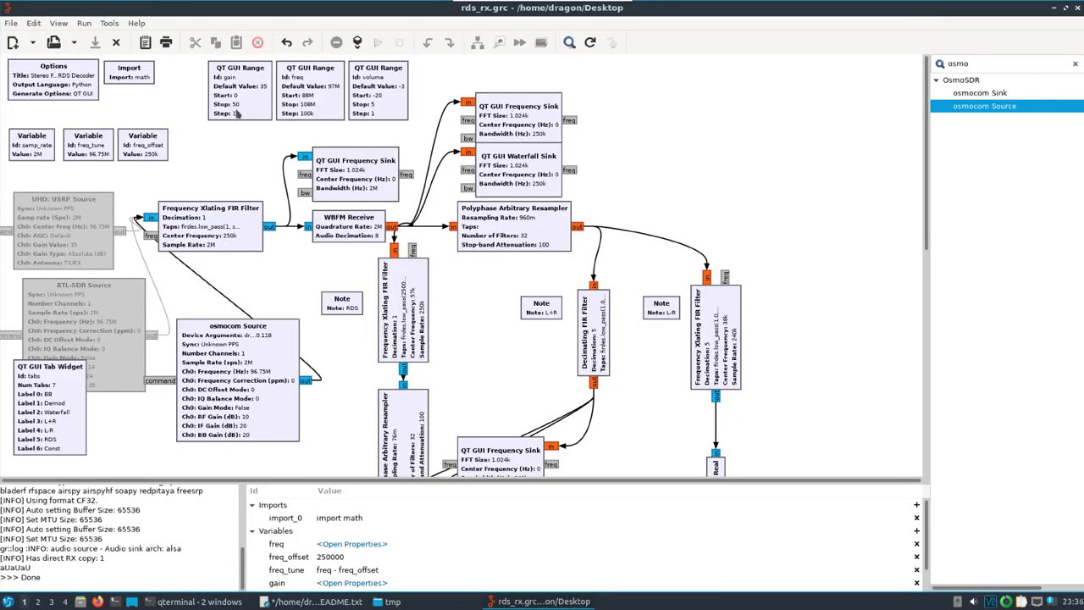
Set the osmocom Source's Ch0 BB Gain and IF Gain to 40 dB and apply.
double_click(250, 373)
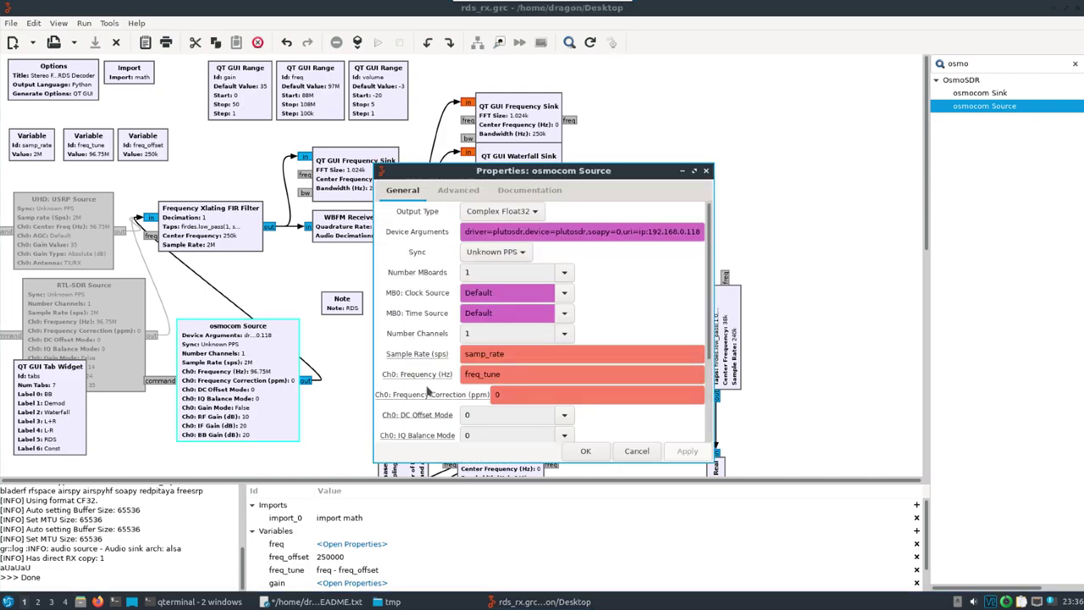
mouse_move(708, 334)
left_mouse_down()
mouse_move(710, 381)
mouse_move(713, 321)
left_mouse_up()
scroll(713, 321, "down", 3)
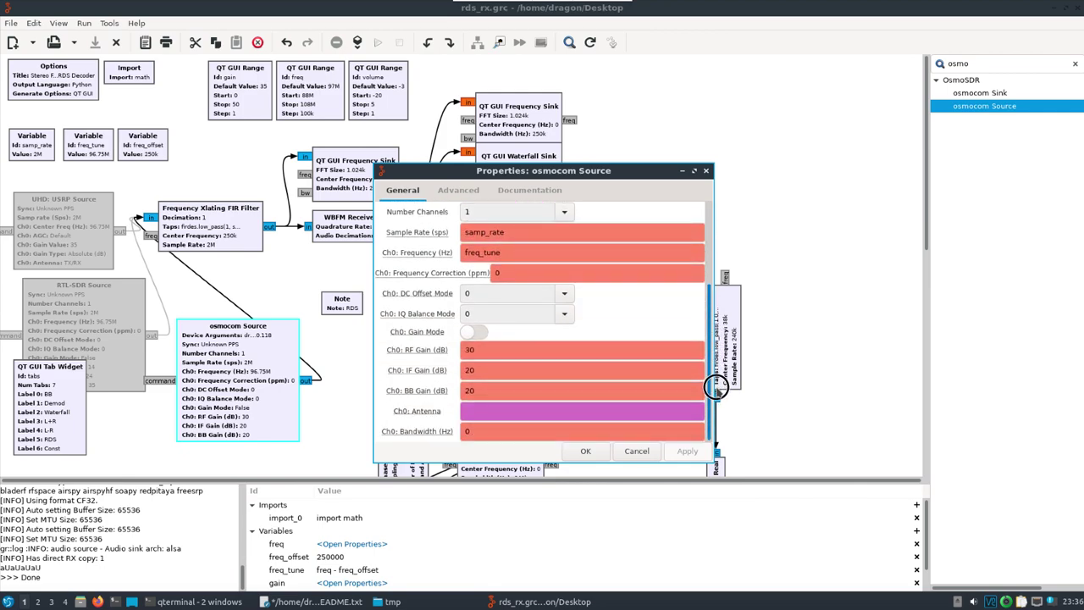
double_click(471, 389)
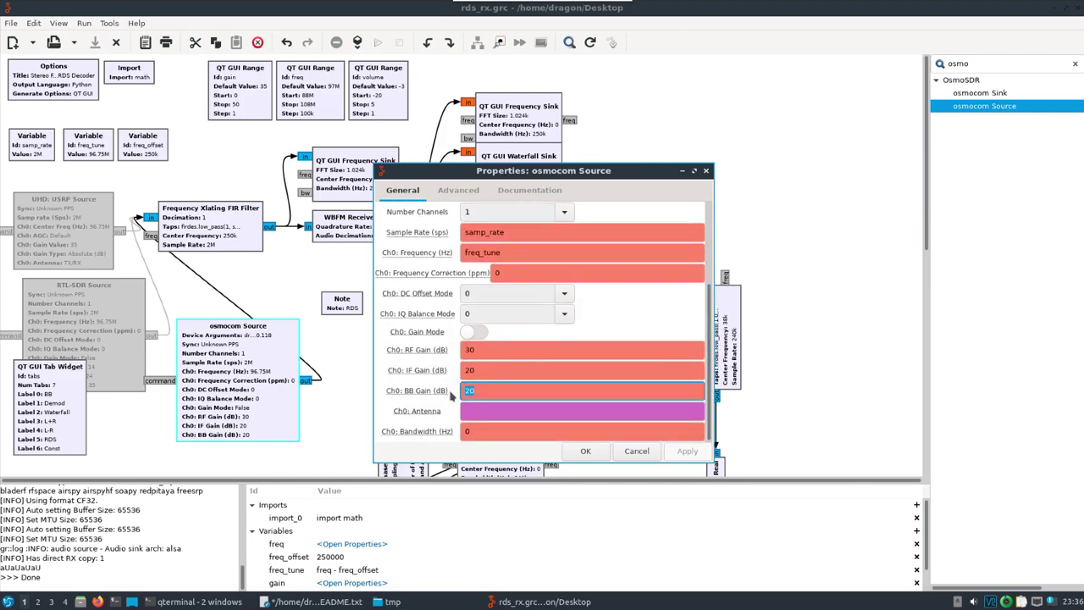
type("40")
double_click(471, 370)
type("40")
left_click(690, 451)
left_click(583, 451)
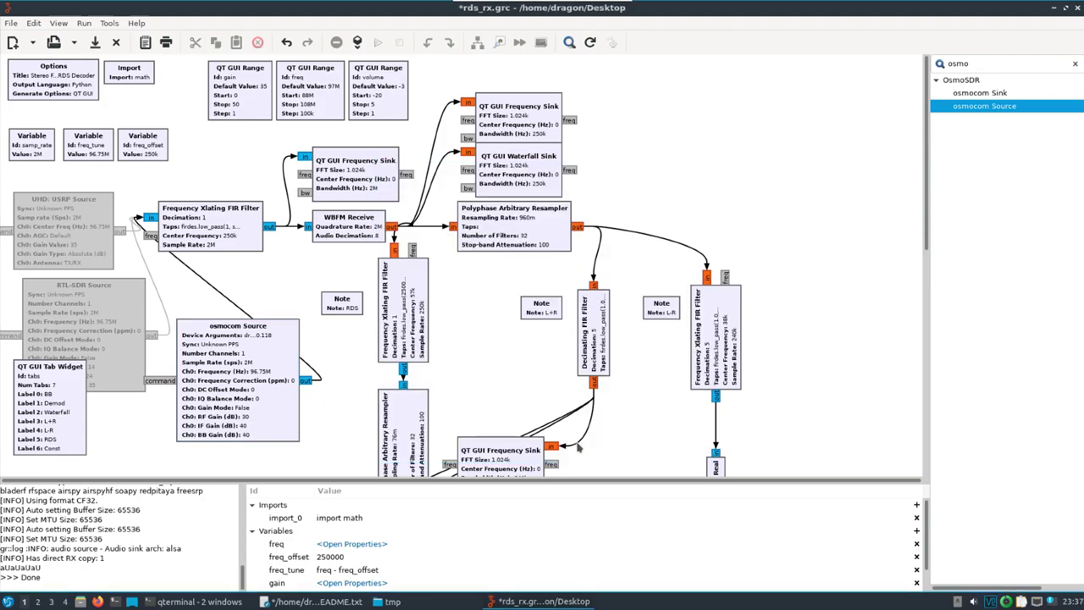
Run the flowgraph tuned to 95100000 Hz, watch RDS decode Sport, Music, Stereo, then close it.
left_click(378, 42)
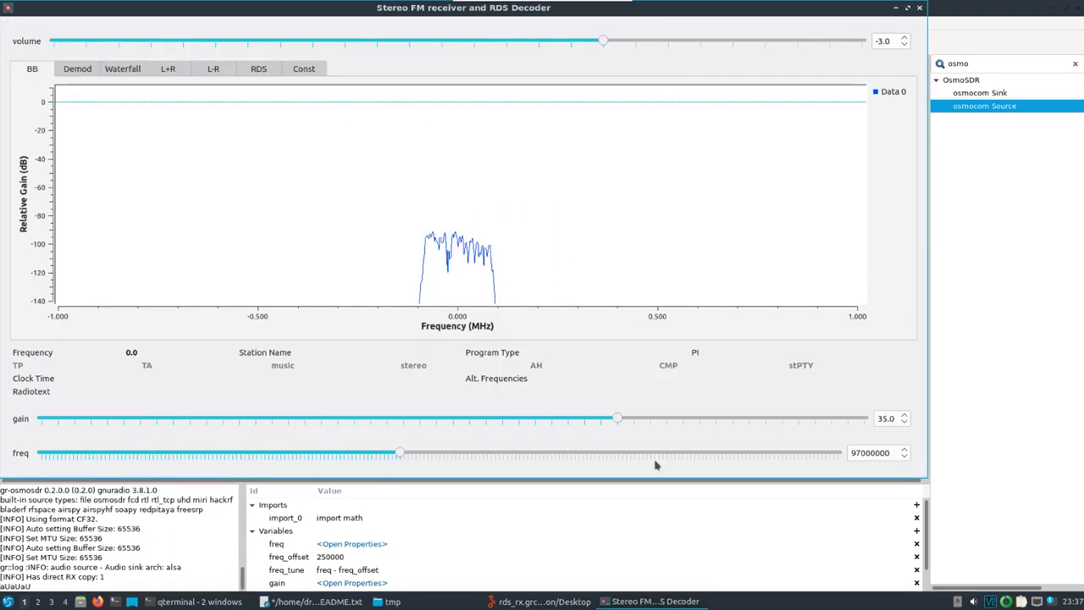
left_click_drag(401, 453, 326, 453)
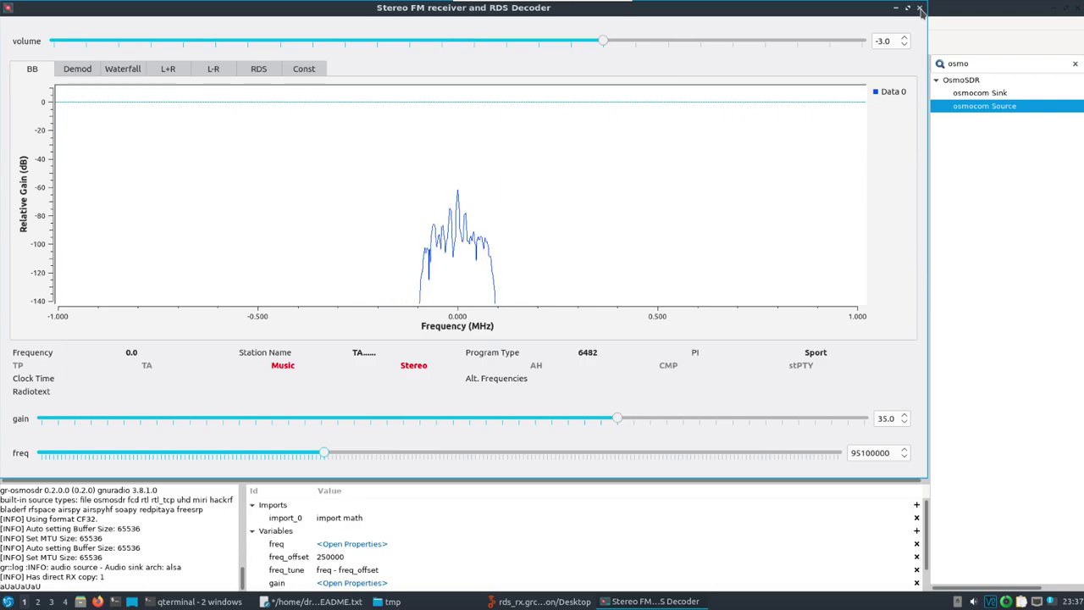
left_click(920, 8)
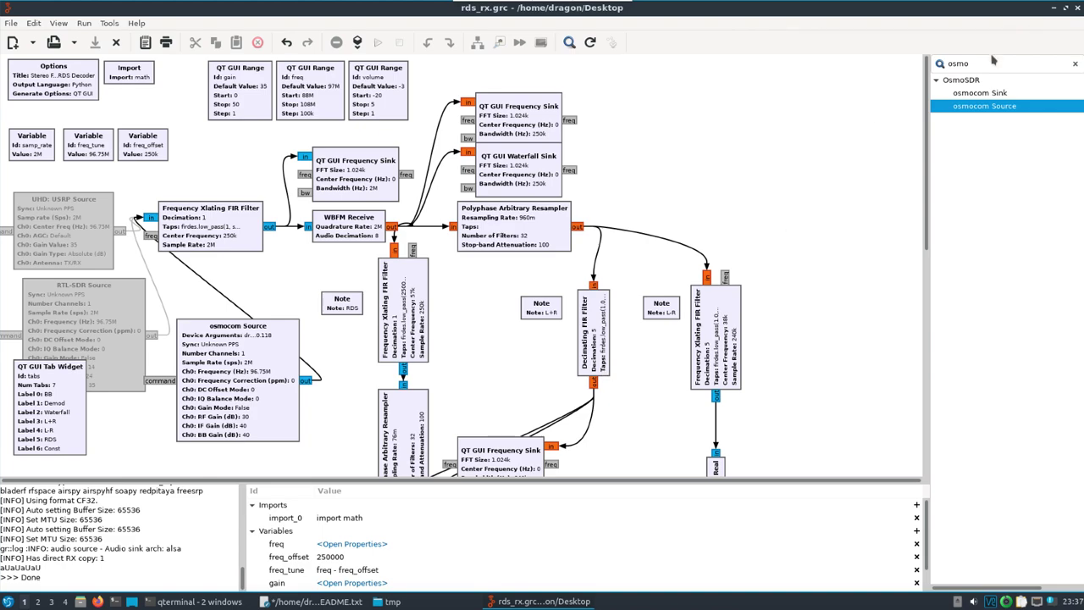
Search the block library for 'plu' to find PlutoSDR blocks, then quit GNU Radio Companion.
key("ctrl+f")
type("plu")
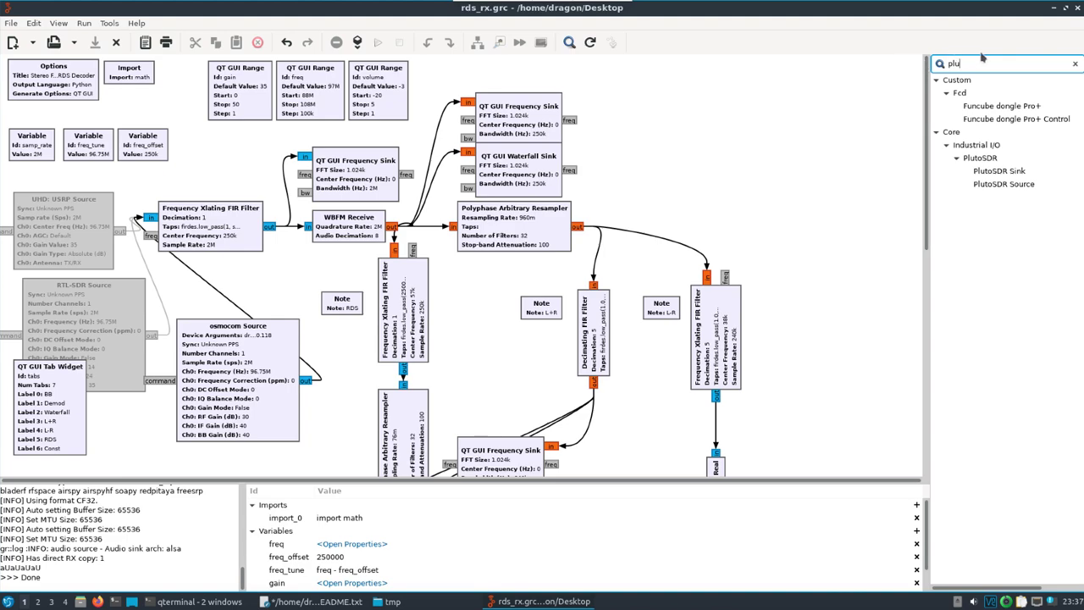
left_click(1077, 7)
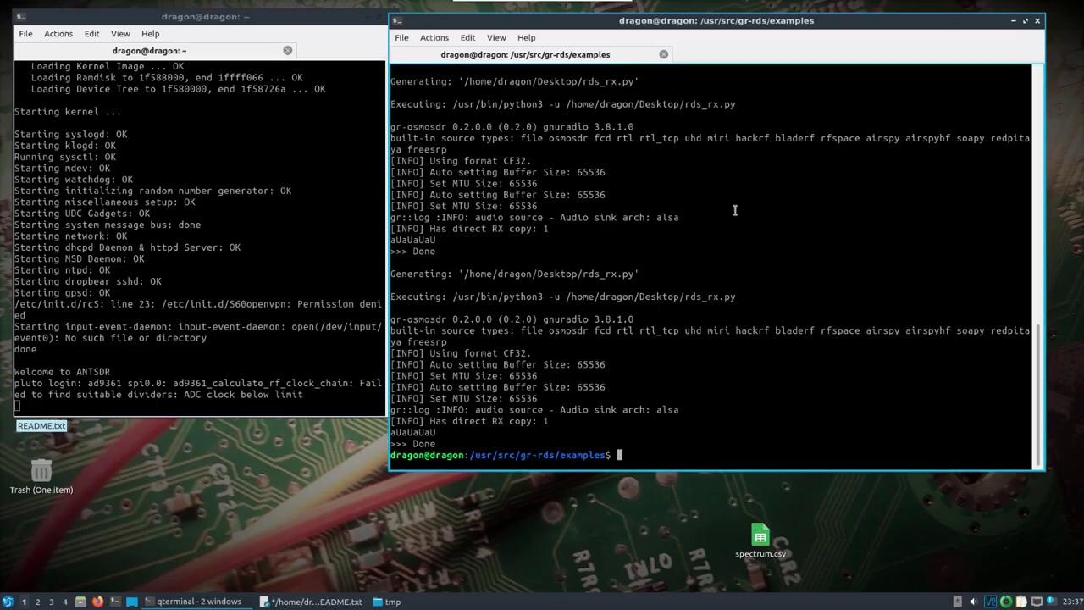